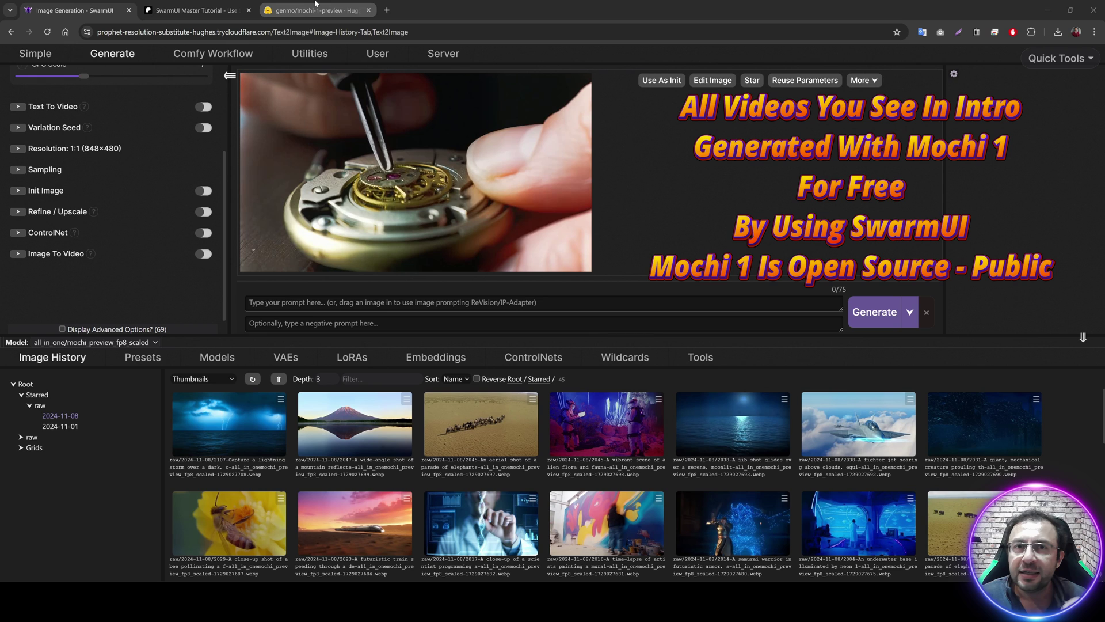
- Look through SwarmUI's Wildcards, Tools and Presets panels, then return to the Image History list
{"action": "left_click", "coordinate": [315, 7]}
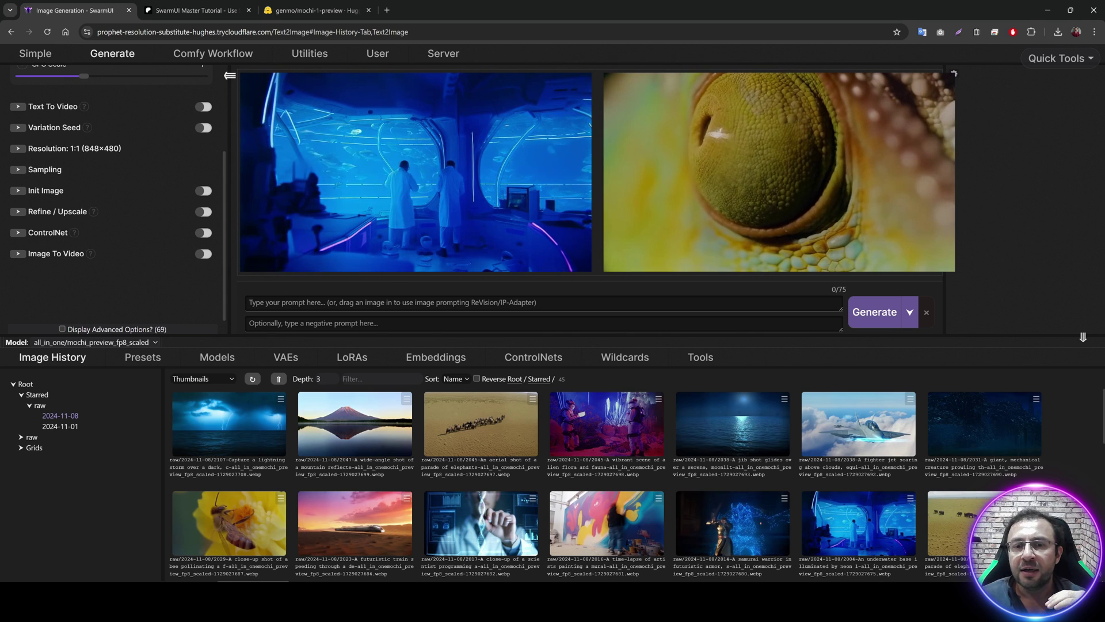
{"action": "left_click", "coordinate": [629, 358]}
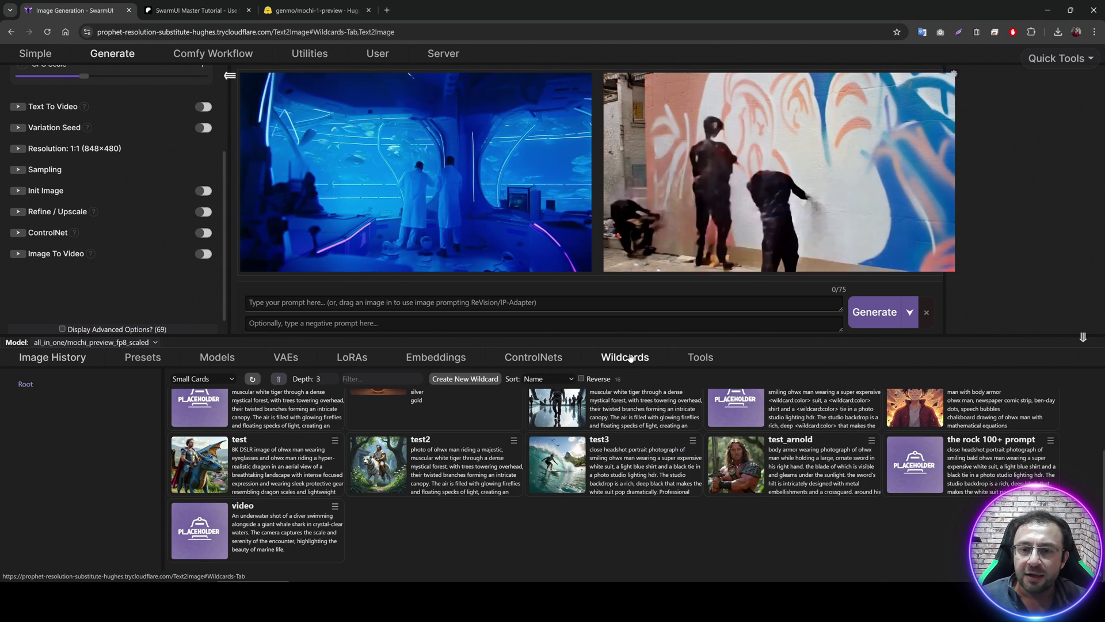
{"action": "left_click", "coordinate": [708, 358]}
{"action": "left_click", "coordinate": [242, 379]}
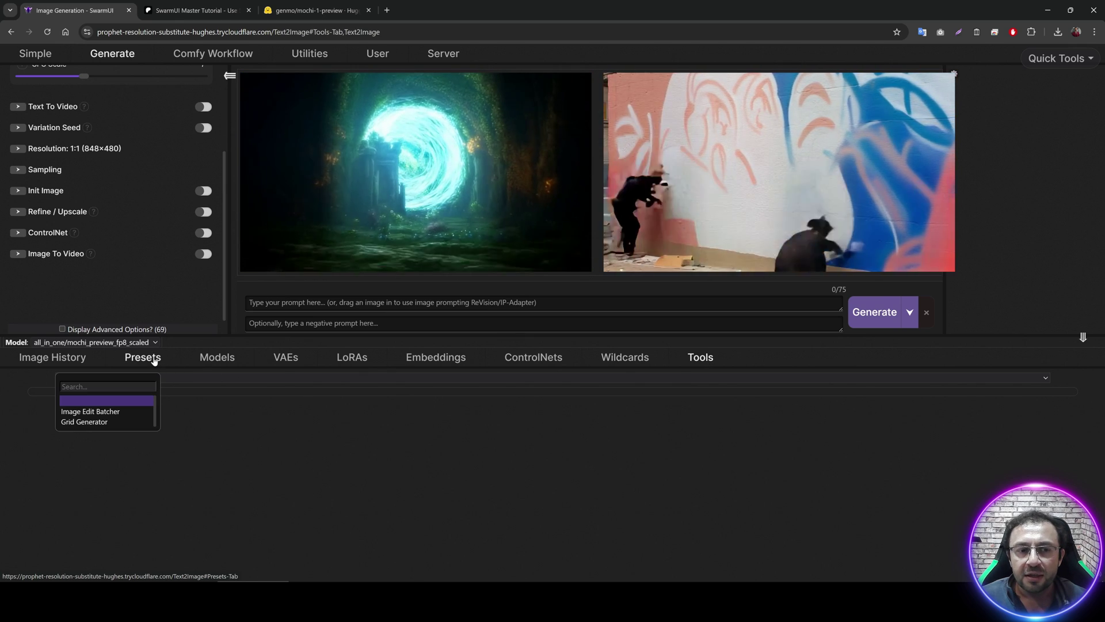
{"action": "left_click", "coordinate": [144, 358]}
{"action": "left_click", "coordinate": [63, 358]}
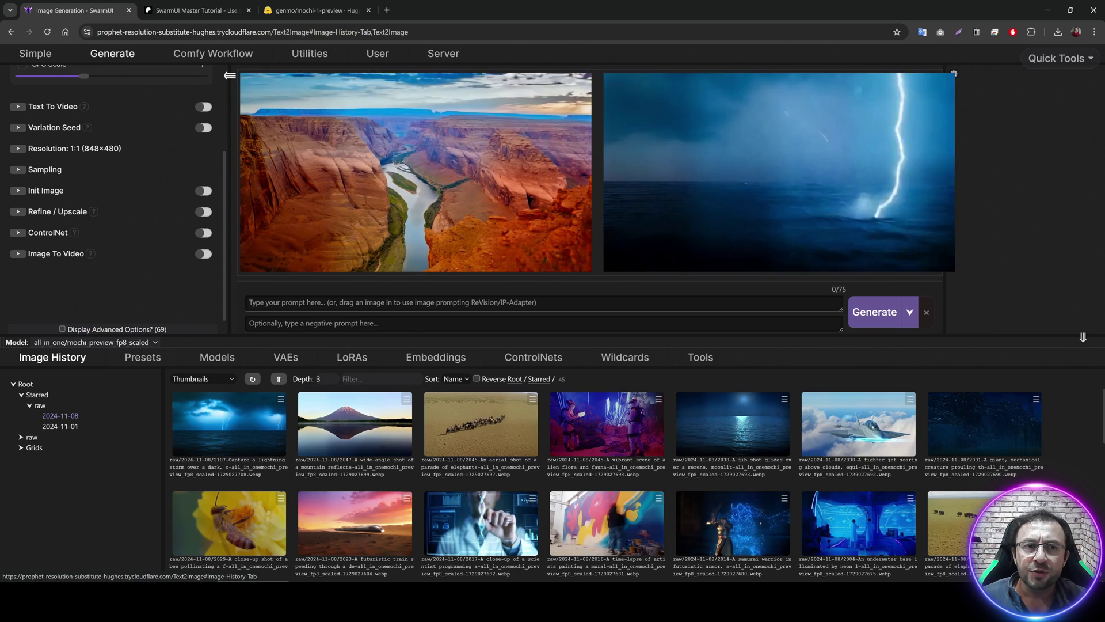
- Glance at the mochi-1-preview page, then return to the SwarmUI generation tab with Ctrl+1
{"action": "left_click", "coordinate": [341, 9]}
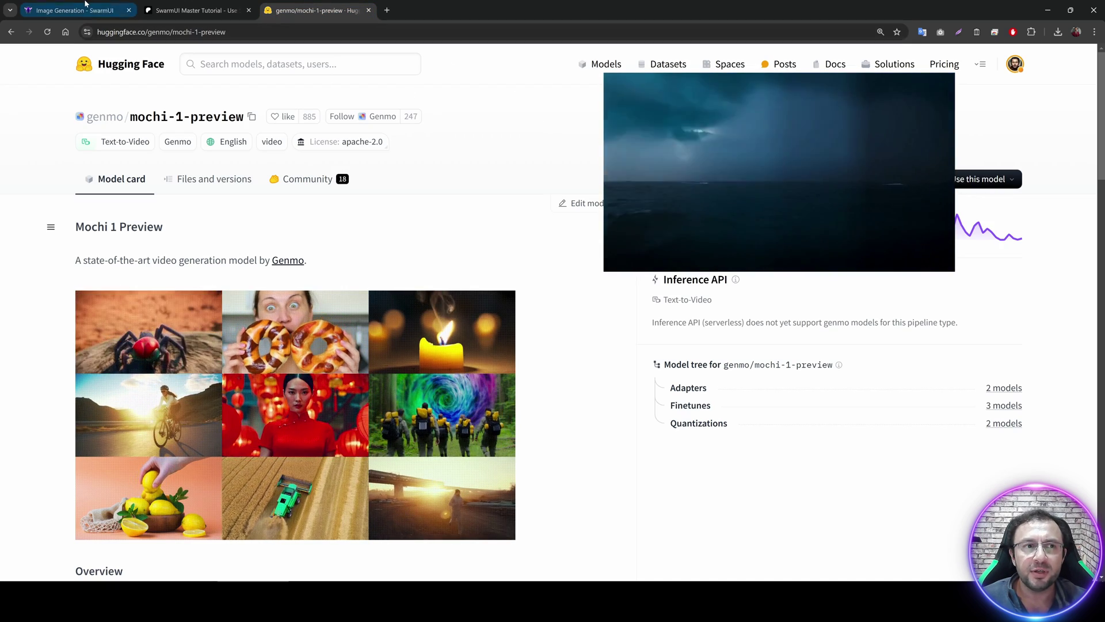
{"action": "key", "text": "ctrl+1"}
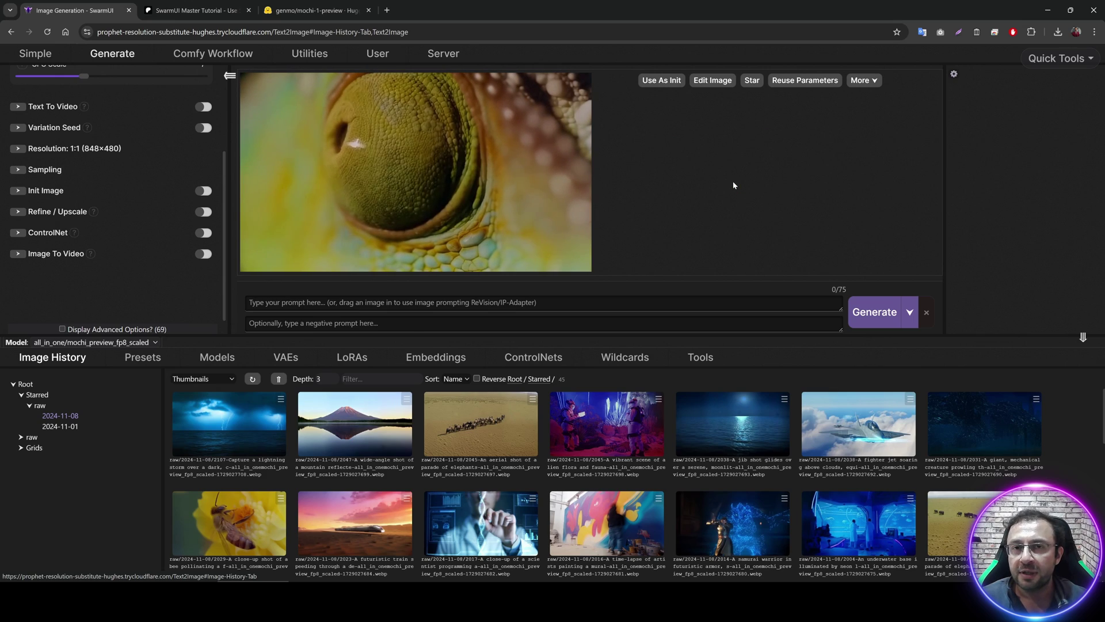
- Open the SwarmUI Master Tutorial post and highlight its first tutorial video link
{"action": "key", "text": "ctrl+Tab"}
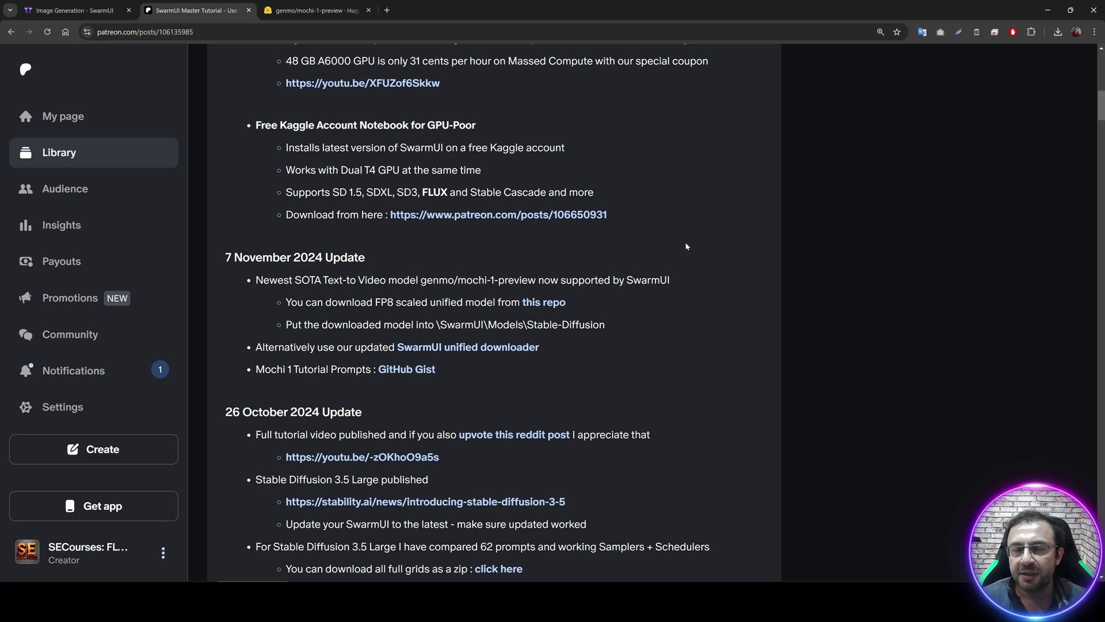
{"action": "scroll", "coordinate": [685, 242], "scroll_direction": "up", "scroll_amount": 12}
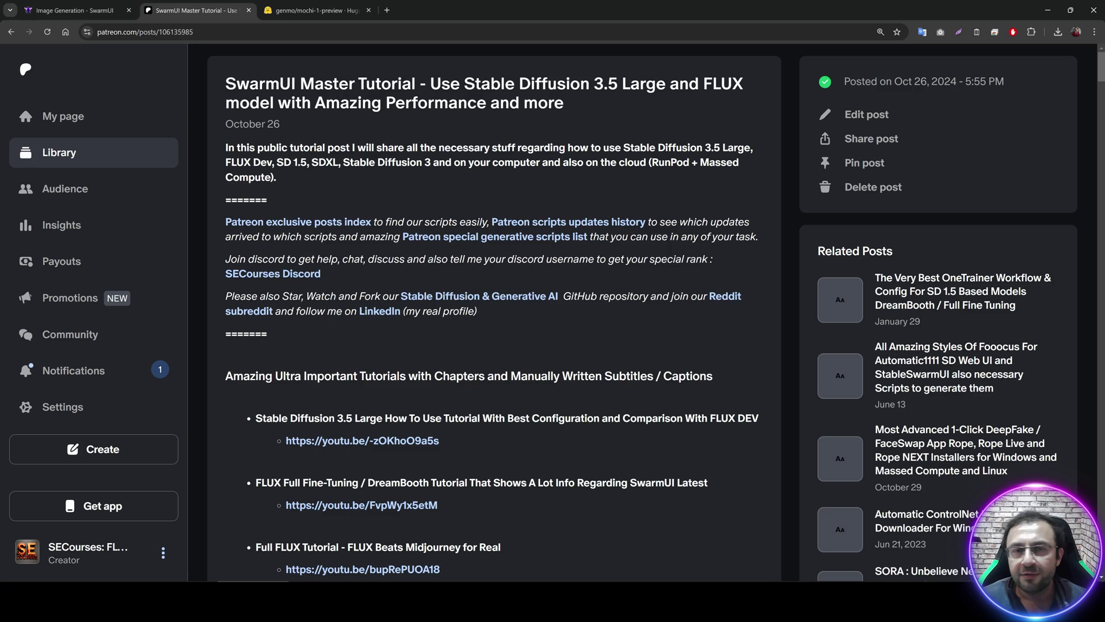
{"action": "scroll", "coordinate": [668, 369], "scroll_direction": "down", "scroll_amount": 10}
{"action": "scroll", "coordinate": [662, 391], "scroll_direction": "down", "scroll_amount": 4}
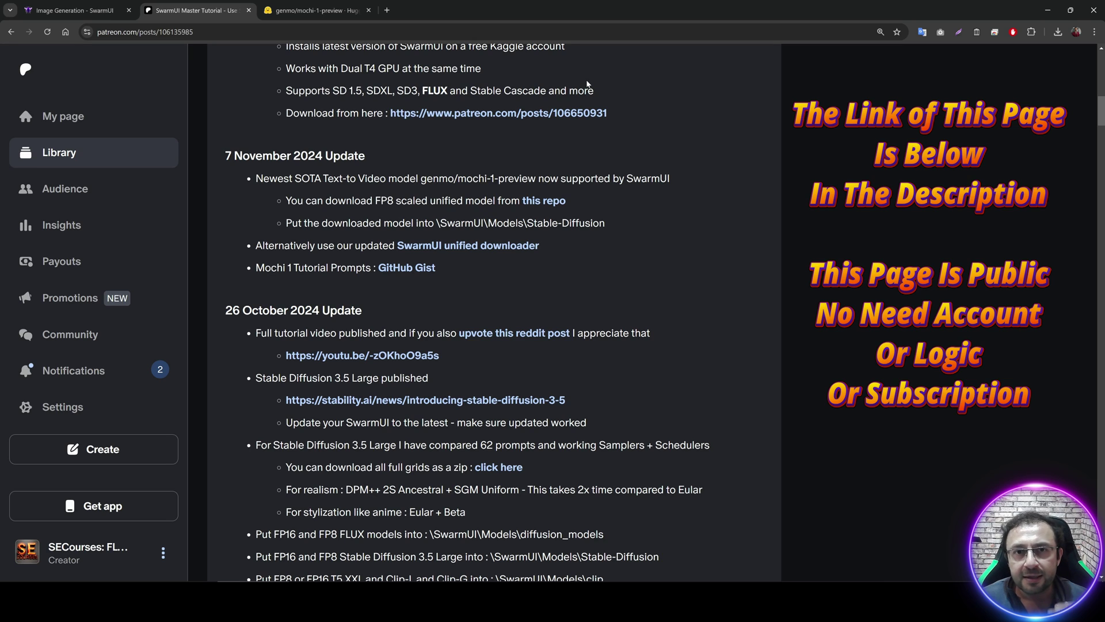
{"action": "scroll", "coordinate": [507, 131], "scroll_direction": "up", "scroll_amount": 9}
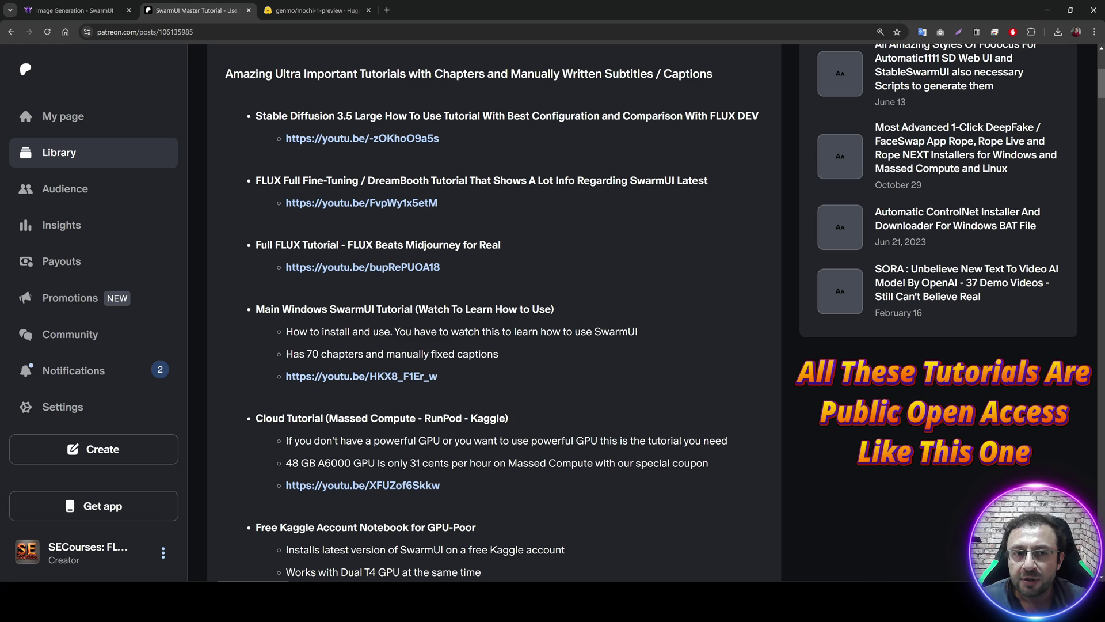
{"action": "left_click_drag", "start_coordinate": [463, 140], "coordinate": [296, 139]}
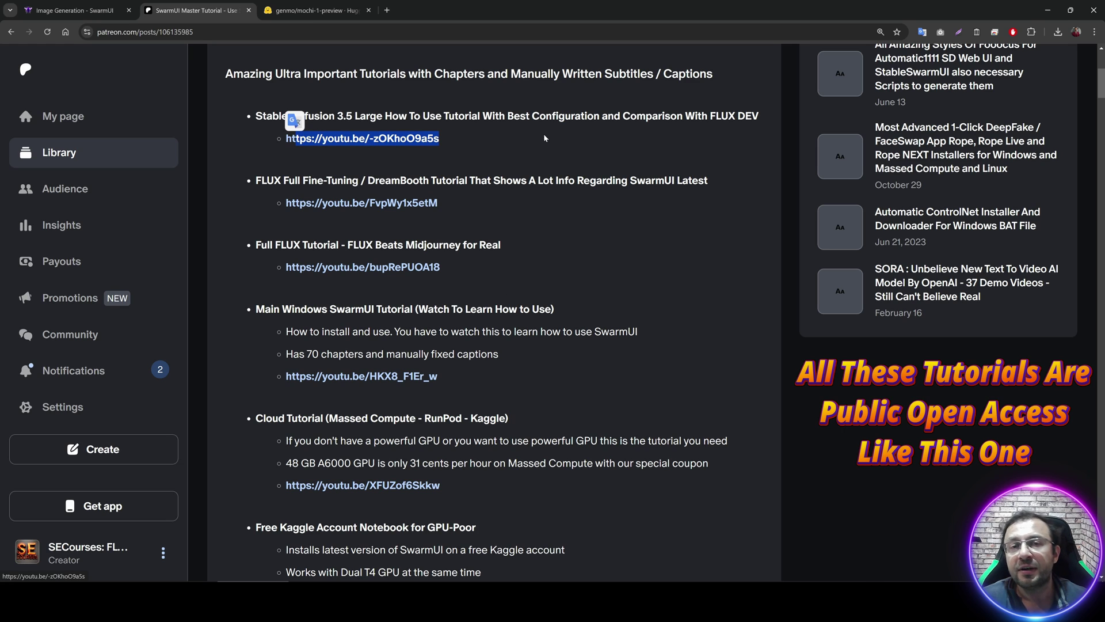
{"action": "left_click", "coordinate": [501, 132]}
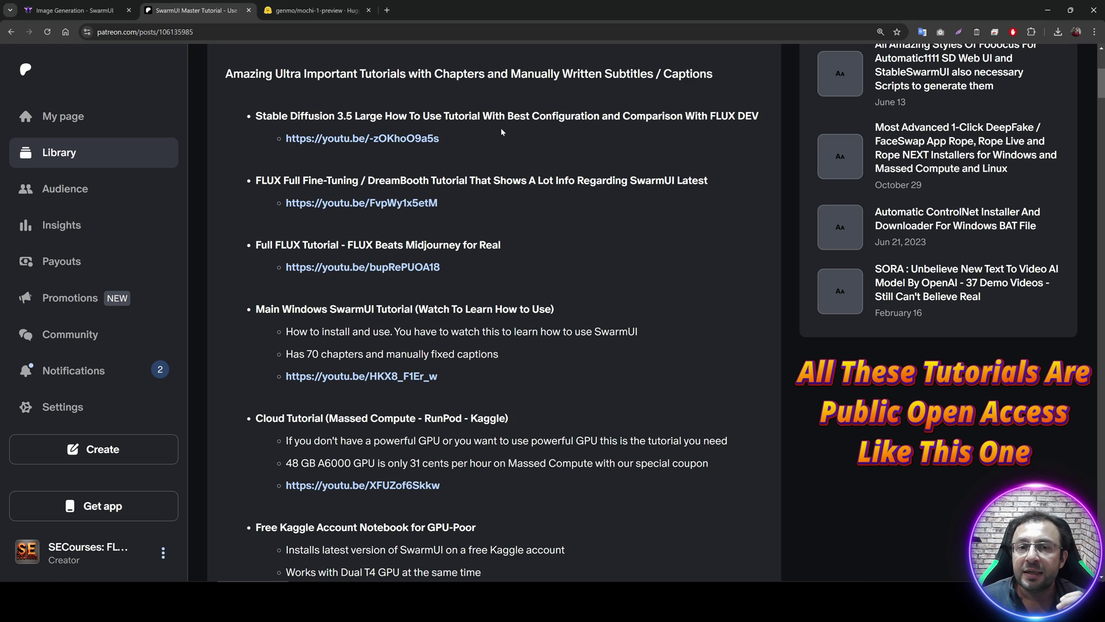
- Highlight the cloud tutorial video link and scroll to the 7 November 2024 update
{"action": "scroll", "coordinate": [558, 241], "scroll_direction": "down", "scroll_amount": 4}
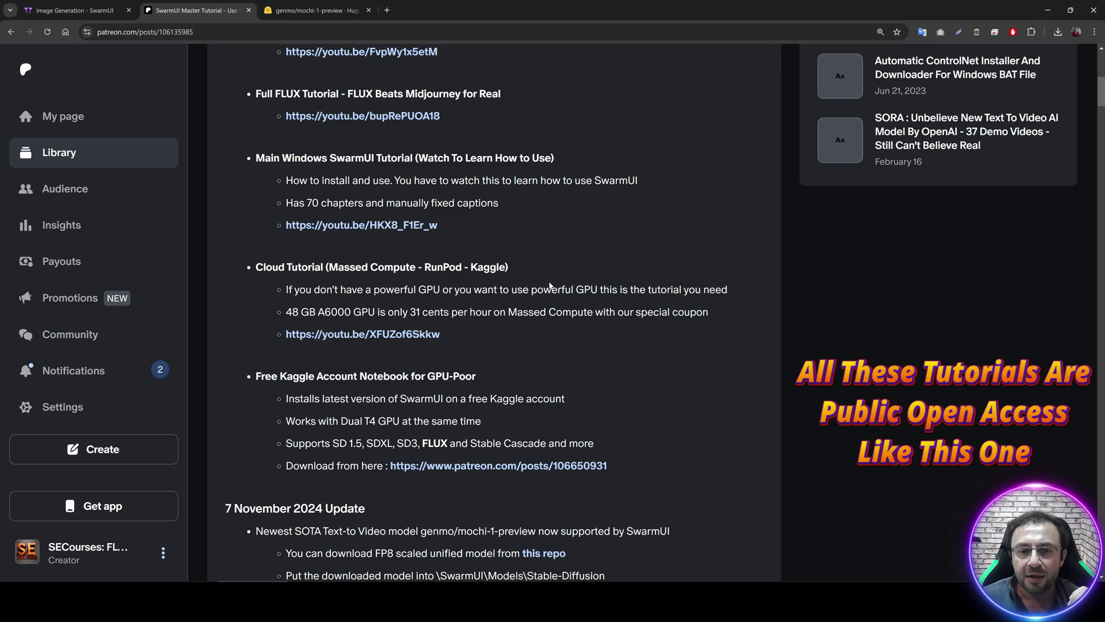
{"action": "left_click_drag", "start_coordinate": [499, 289], "coordinate": [296, 264]}
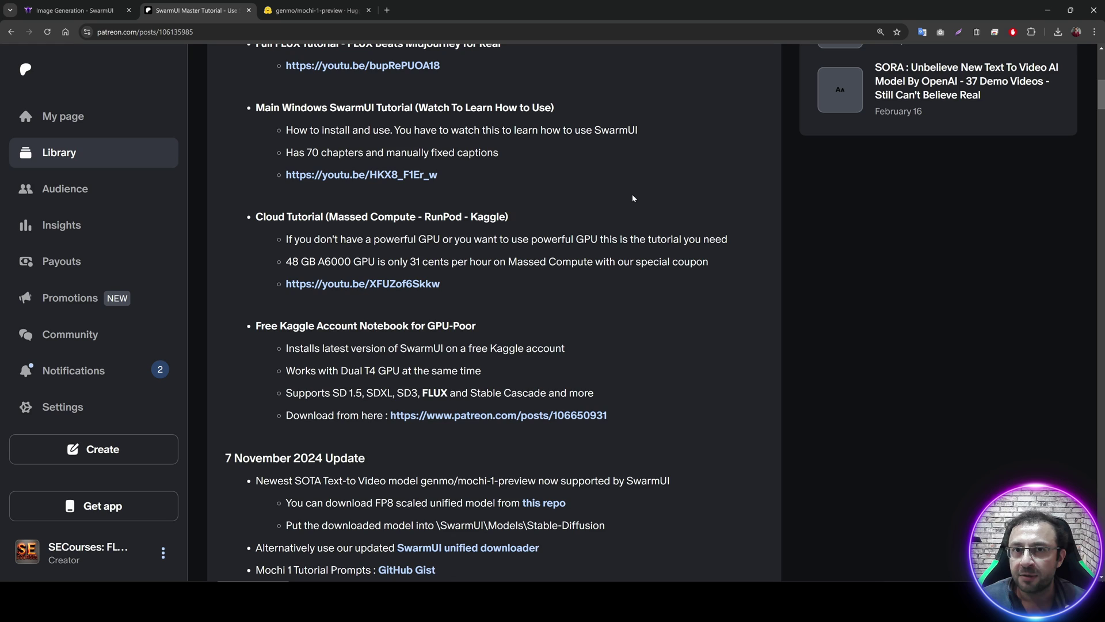
{"action": "scroll", "coordinate": [632, 195], "scroll_direction": "down", "scroll_amount": 15}
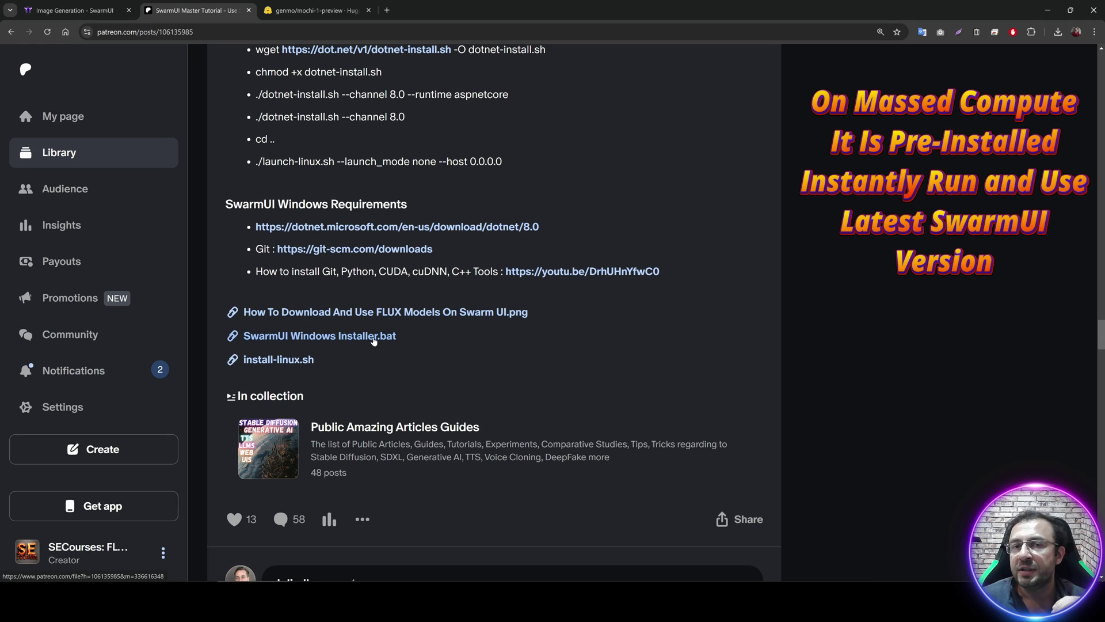
{"action": "scroll", "coordinate": [844, 378], "scroll_direction": "up", "scroll_amount": 15}
{"action": "scroll", "coordinate": [823, 385], "scroll_direction": "up", "scroll_amount": 15}
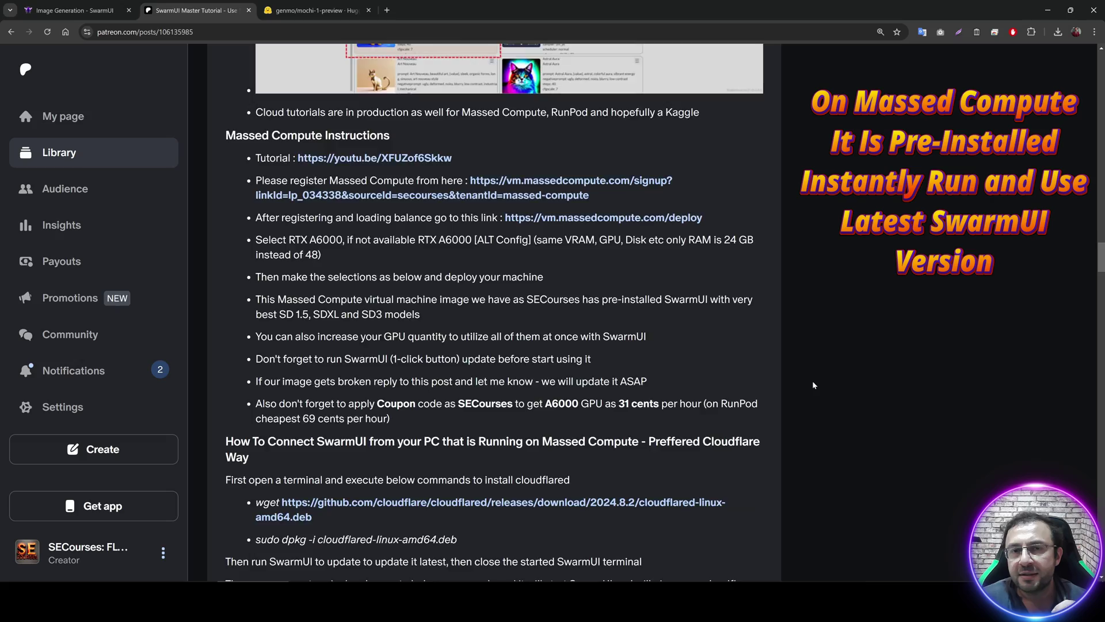
{"action": "scroll", "coordinate": [809, 418], "scroll_direction": "up", "scroll_amount": 15}
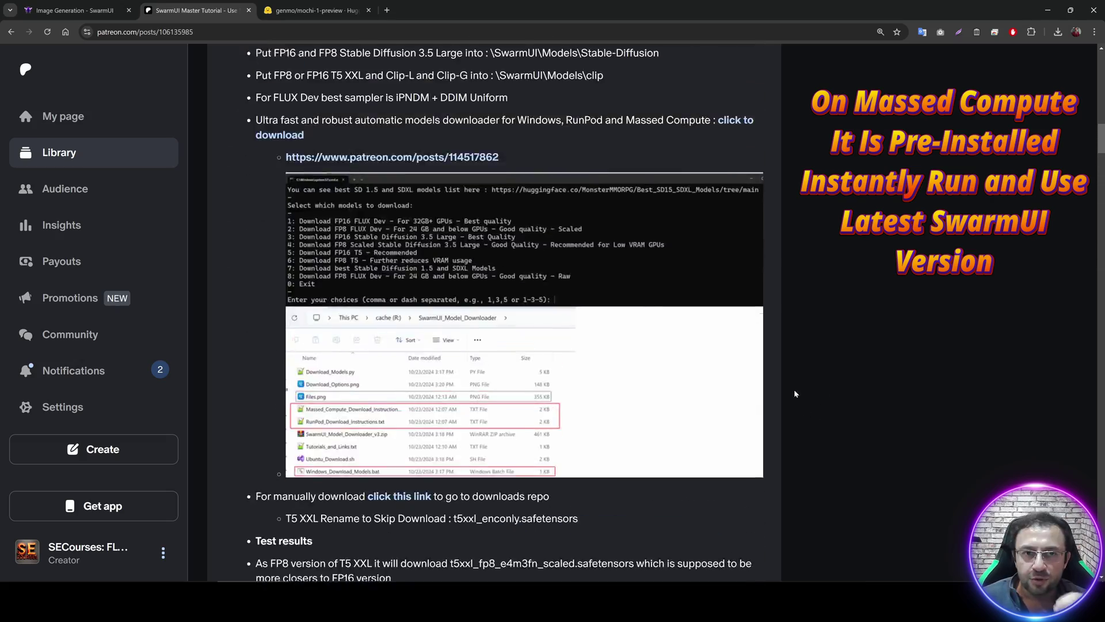
{"action": "scroll", "coordinate": [679, 373], "scroll_direction": "down", "scroll_amount": 15}
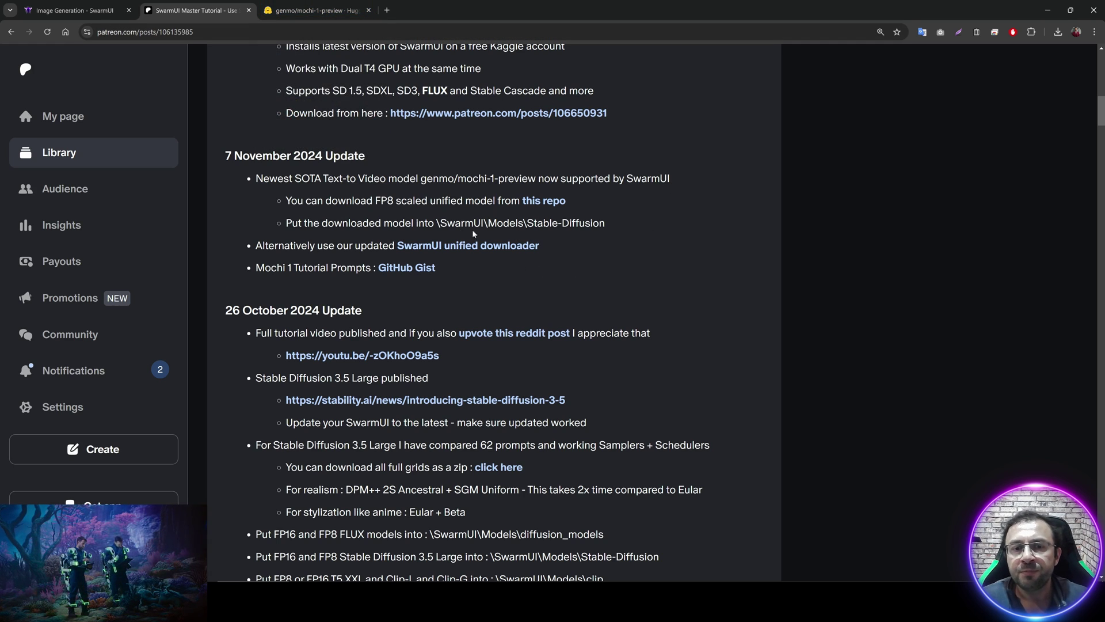
- Open the Comfy-Org mochi_preview_repackaged repo, note the Models\Stable-Diffusion path, and open the unified downloader post
{"action": "middle_click", "coordinate": [543, 200]}
{"action": "left_click", "coordinate": [311, 8]}
{"action": "left_click", "coordinate": [196, 9]}
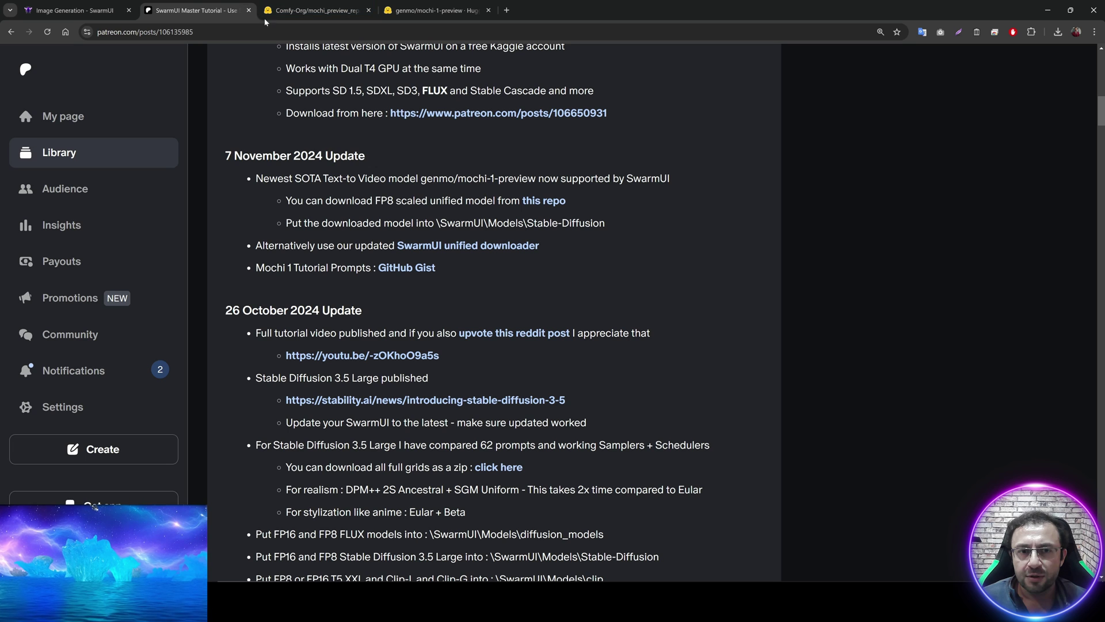
{"action": "middle_click", "coordinate": [548, 203]}
{"action": "key", "text": "ctrl+Tab"}
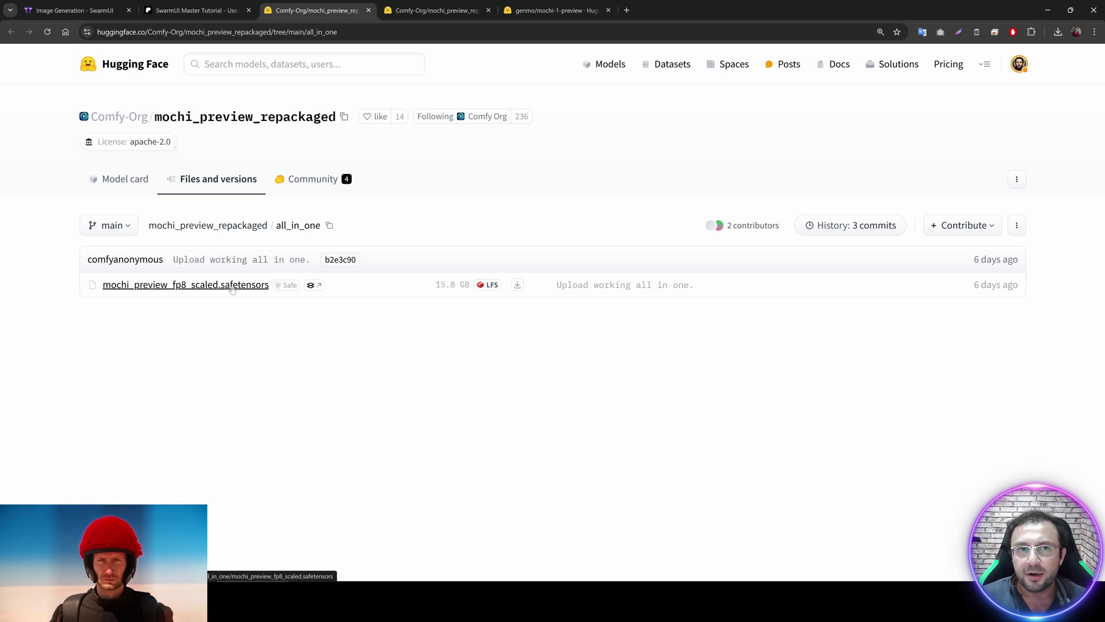
{"action": "left_click", "coordinate": [218, 7]}
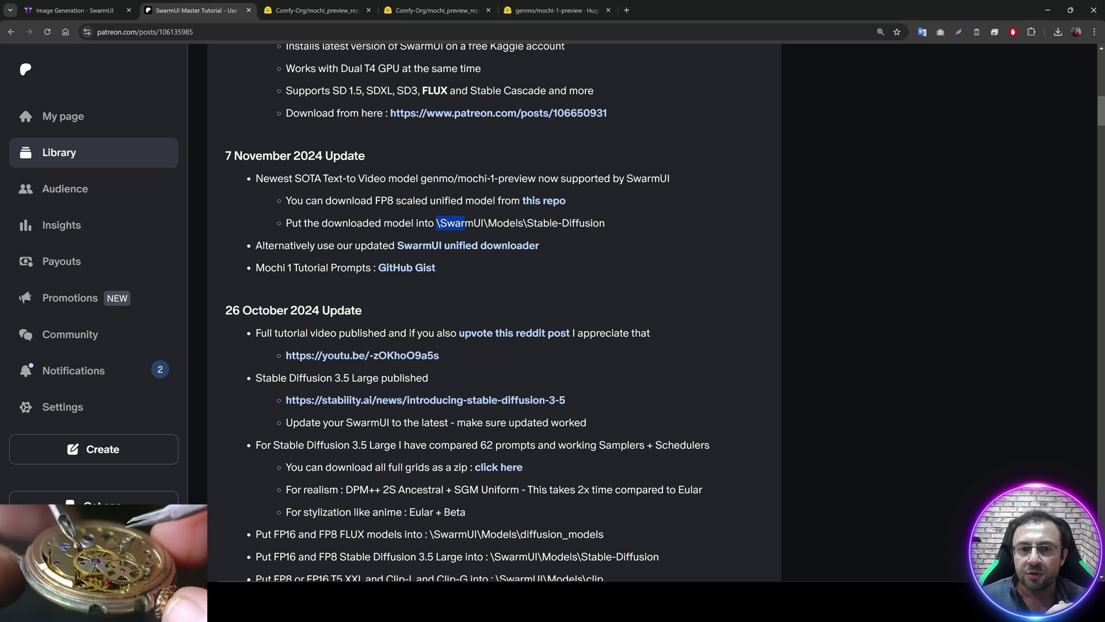
{"action": "left_click_drag", "start_coordinate": [465, 225], "coordinate": [612, 224]}
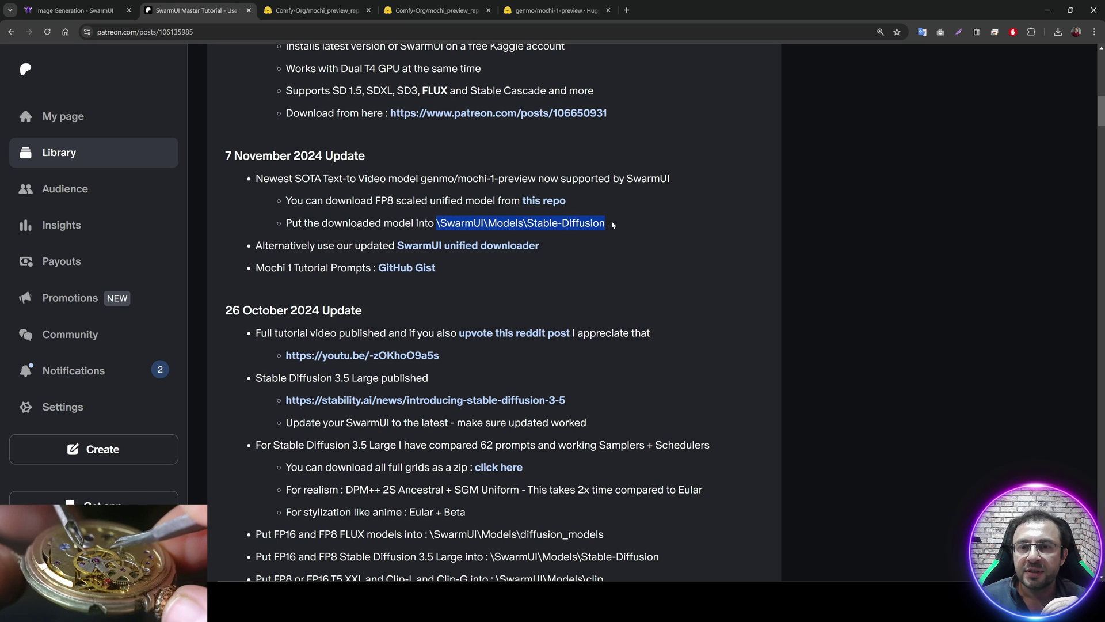
{"action": "left_click", "coordinate": [613, 280]}
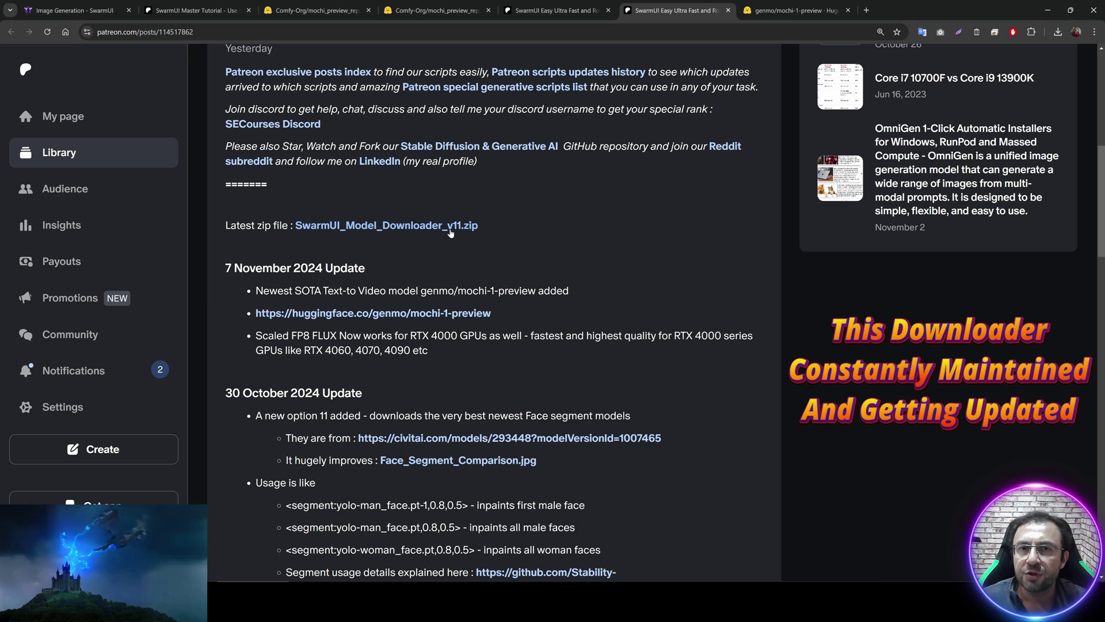
- Download and extract SwarmUI_Model_Downloader_v11.zip, pasting its files into swarm_ui over the older copies
{"action": "left_click", "coordinate": [451, 227]}
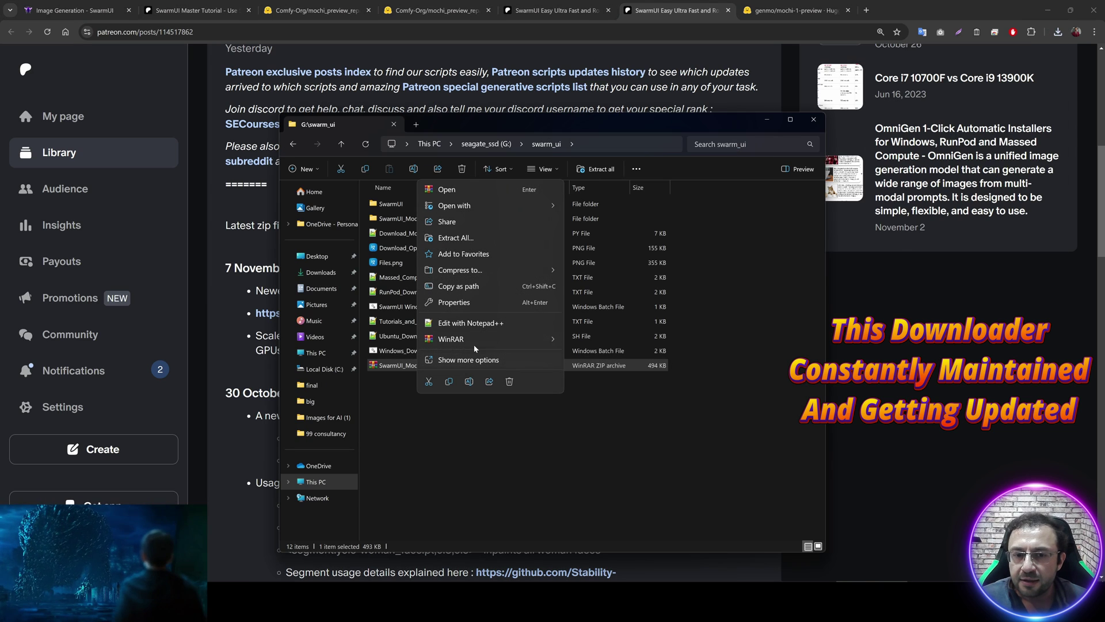
{"action": "mouse_move", "coordinate": [474, 344]}
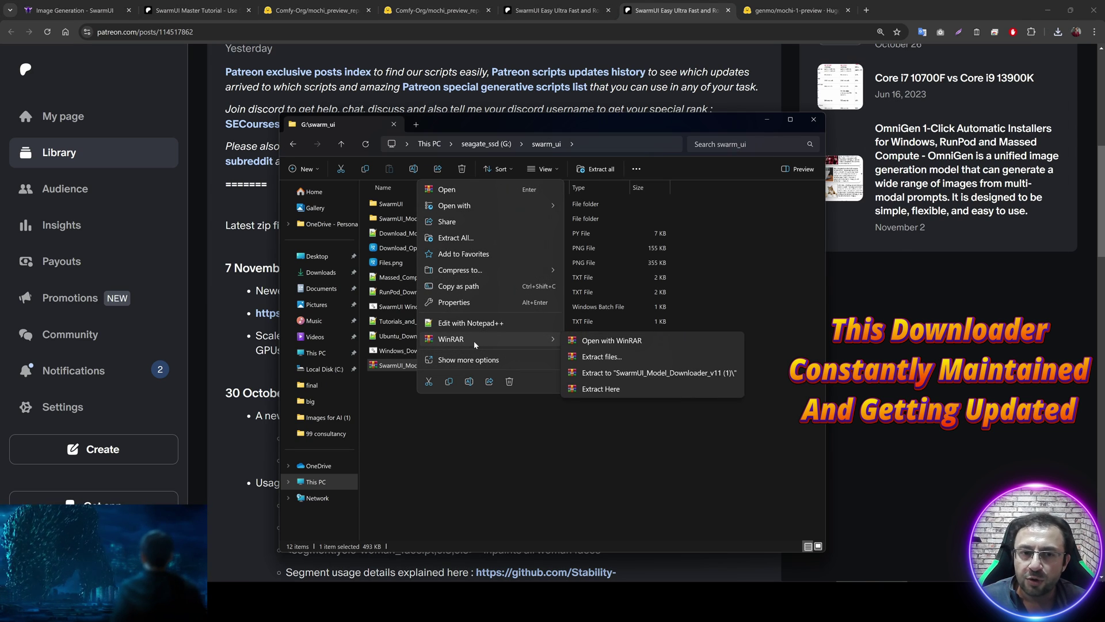
{"action": "left_click", "coordinate": [598, 357]}
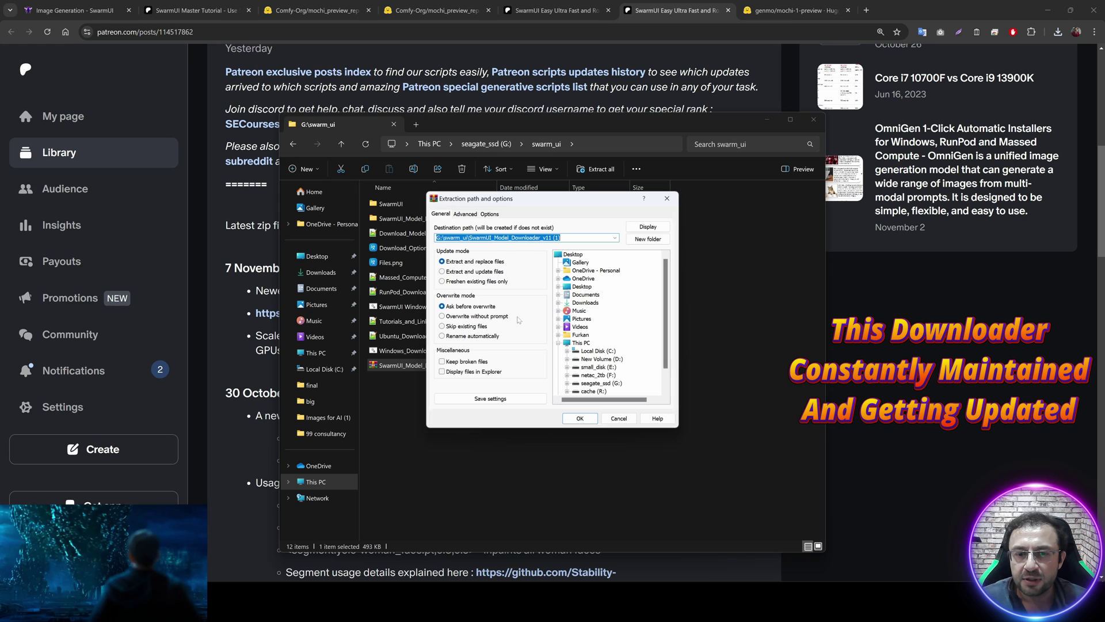
{"action": "left_click", "coordinate": [580, 419]}
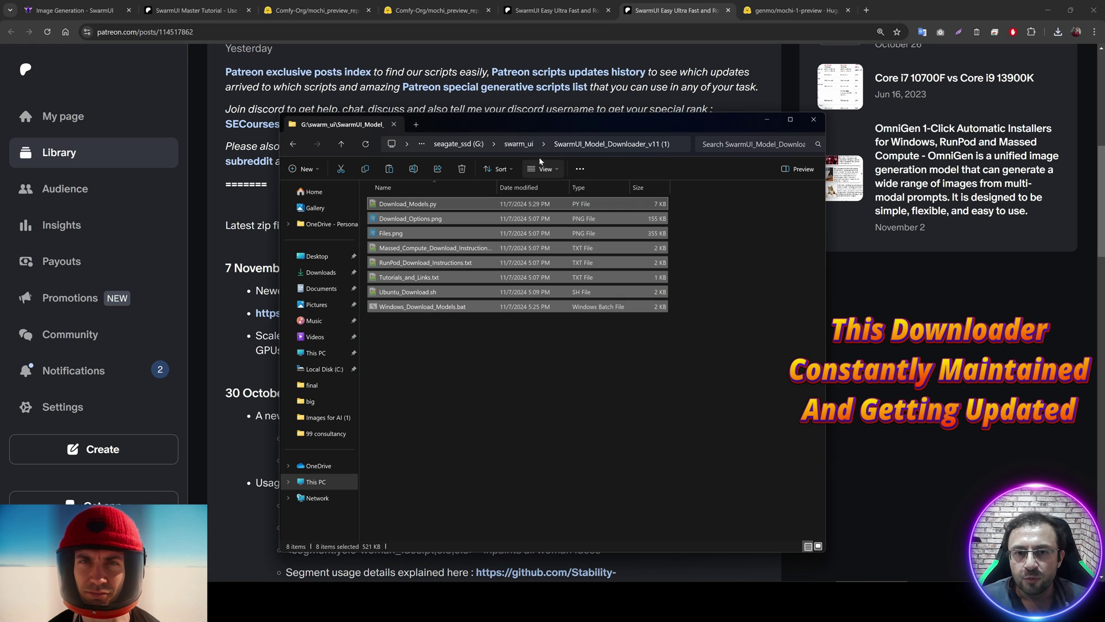
{"action": "left_click", "coordinate": [528, 454]}
{"action": "key", "text": "ctrl+v"}
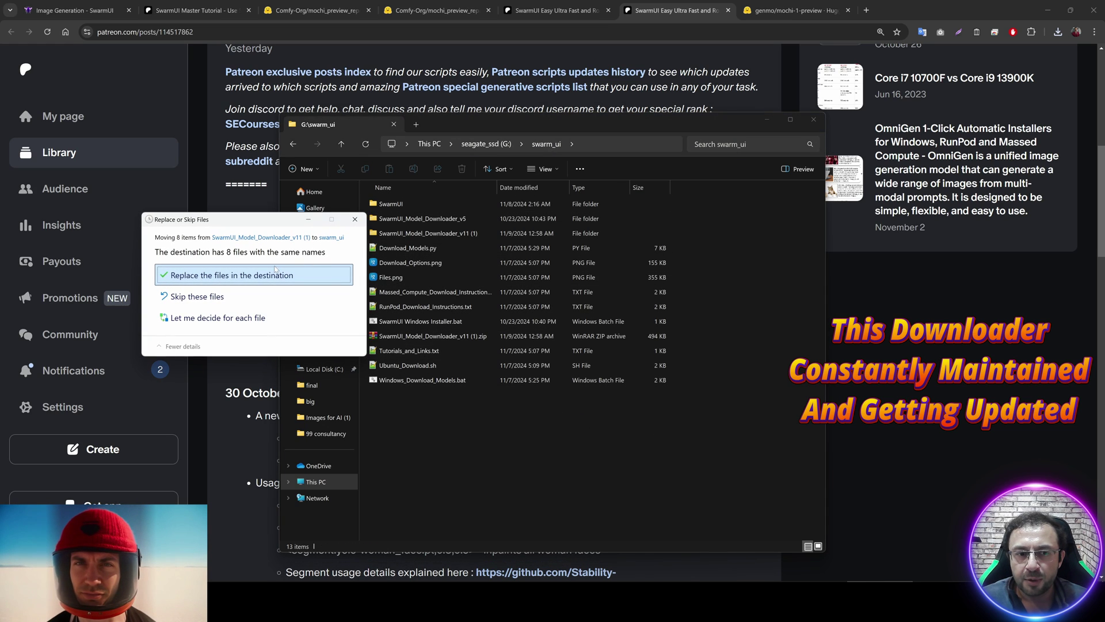
{"action": "left_click", "coordinate": [196, 274]}
{"action": "left_click", "coordinate": [395, 203]}
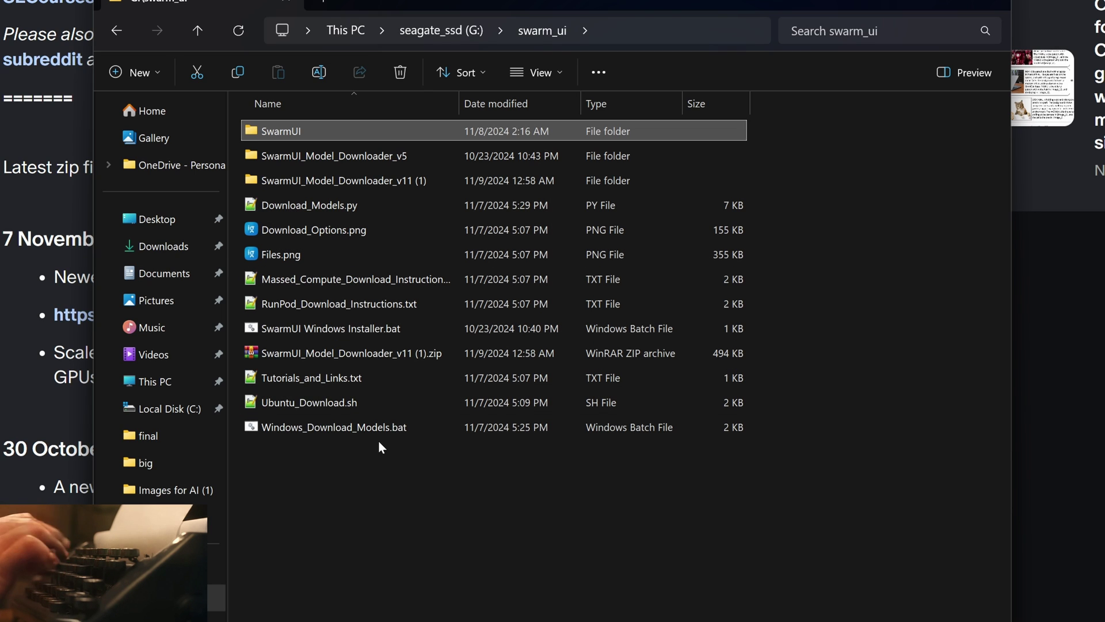
- Run Windows_Download_Models.bat past SmartScreen, download option 12 (Genmo Mochi 1), then exit with 0
{"action": "left_click", "coordinate": [357, 427]}
{"action": "double_click", "coordinate": [322, 428]}
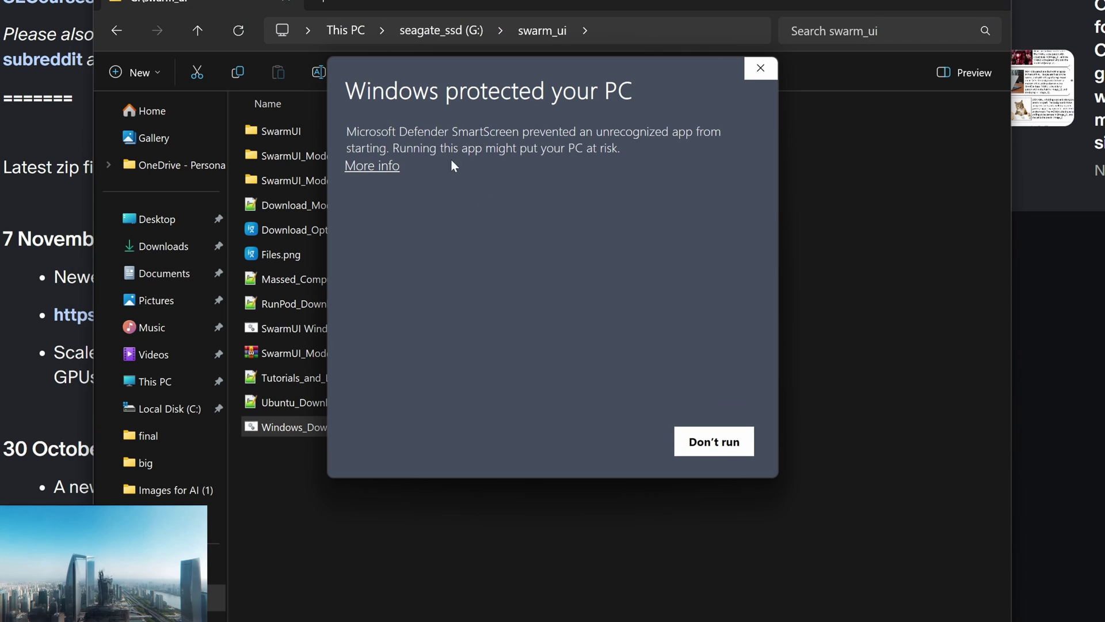
{"action": "left_click", "coordinate": [372, 167]}
{"action": "left_click", "coordinate": [609, 443]}
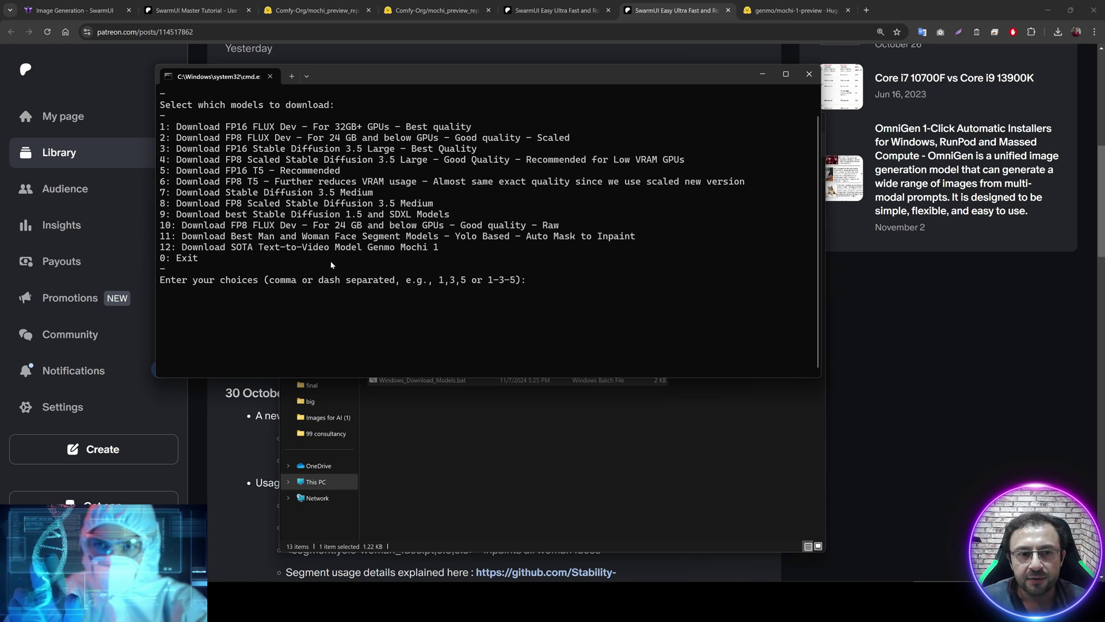
{"action": "type", "text": "12"}
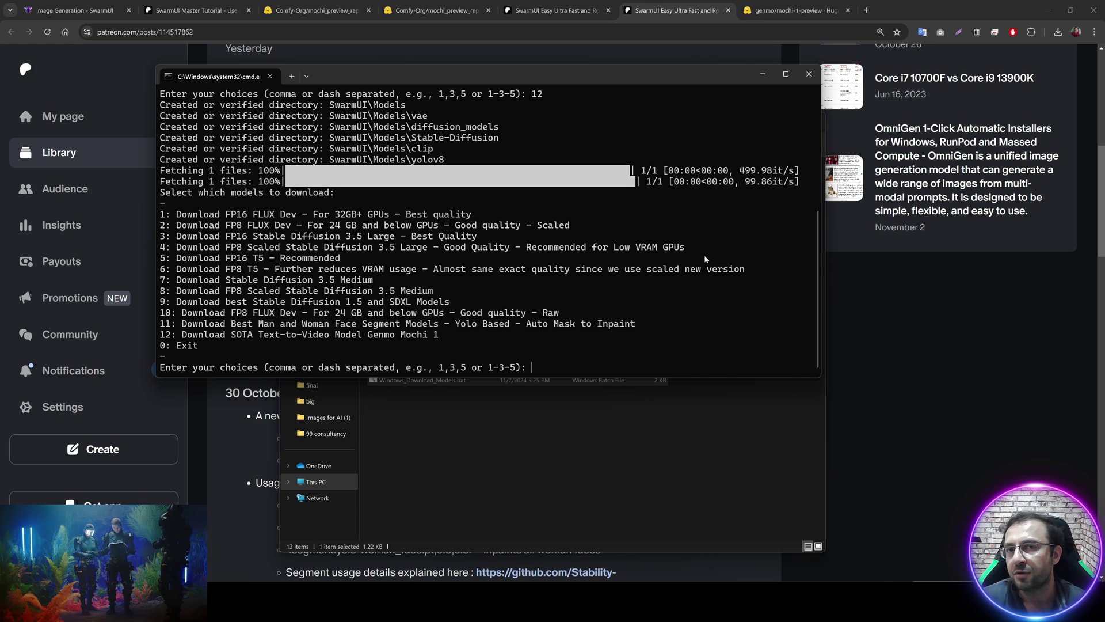
{"action": "type", "text": "0"}
{"action": "key", "text": "Return"}
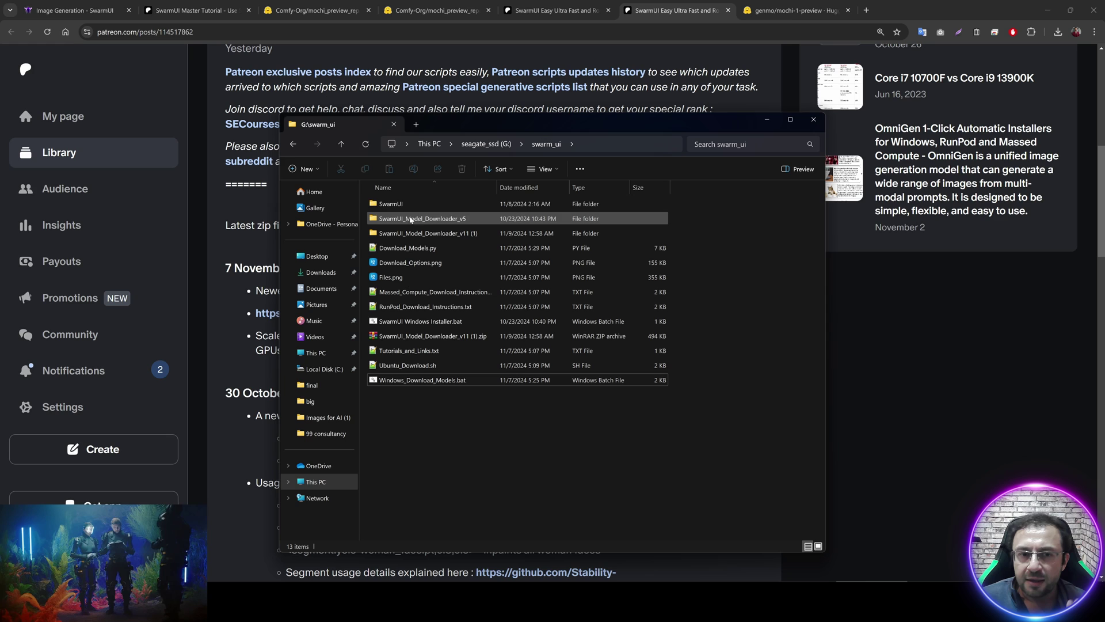
- Run update-windows.bat in the SwarmUI folder, then start the server with launch-windows.bat
{"action": "double_click", "coordinate": [392, 211]}
{"action": "scroll", "coordinate": [709, 352], "scroll_direction": "down", "scroll_amount": 3}
{"action": "scroll", "coordinate": [710, 352], "scroll_direction": "down", "scroll_amount": 2}
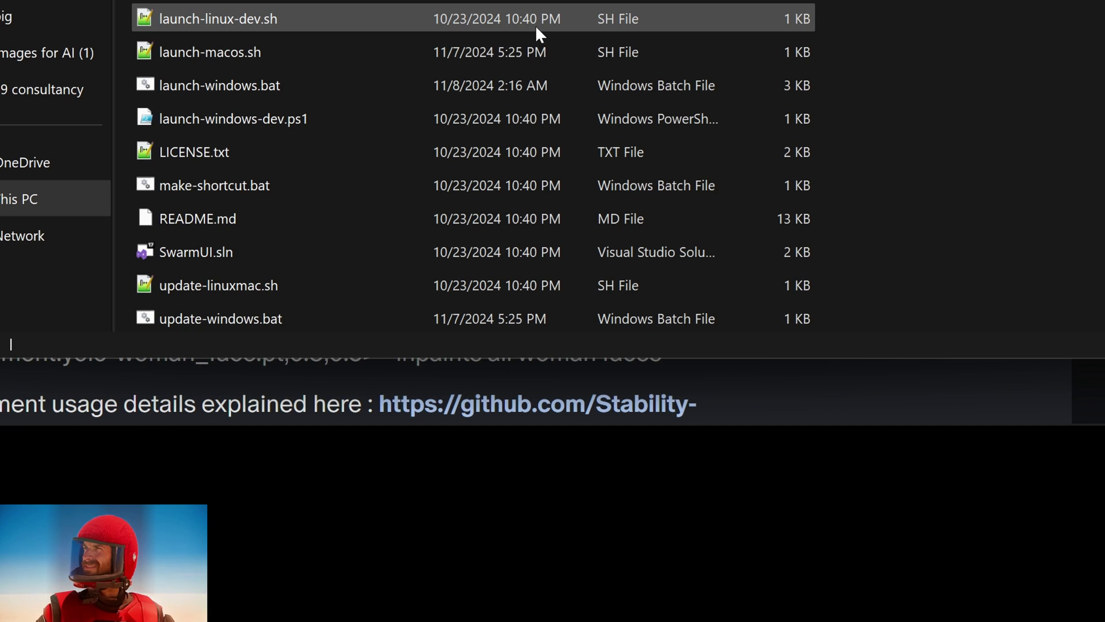
{"action": "double_click", "coordinate": [224, 317]}
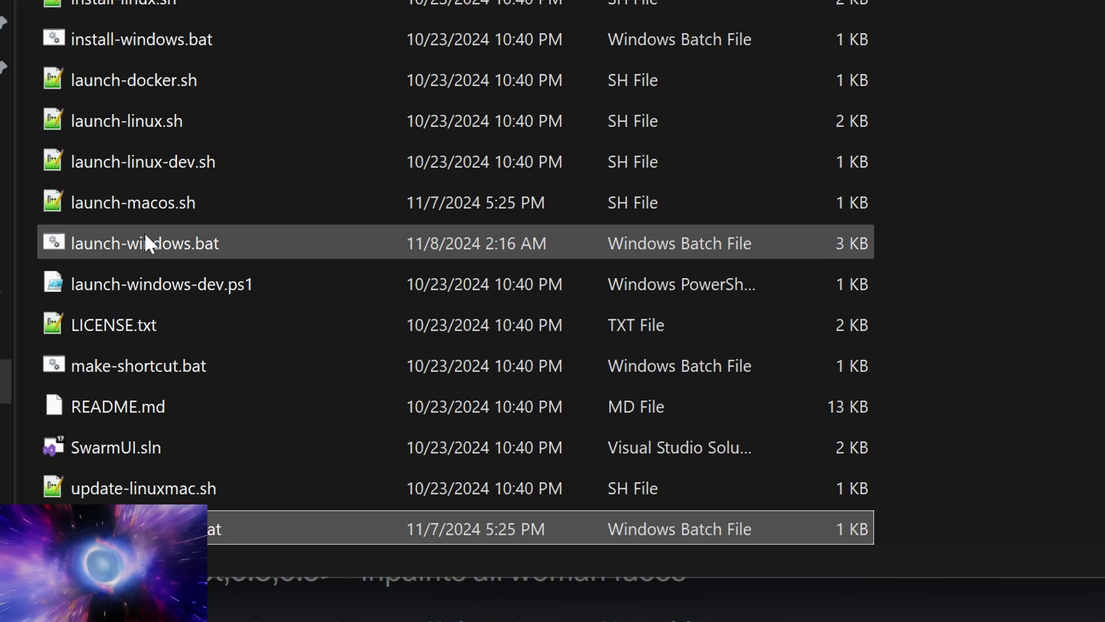
{"action": "double_click", "coordinate": [144, 242]}
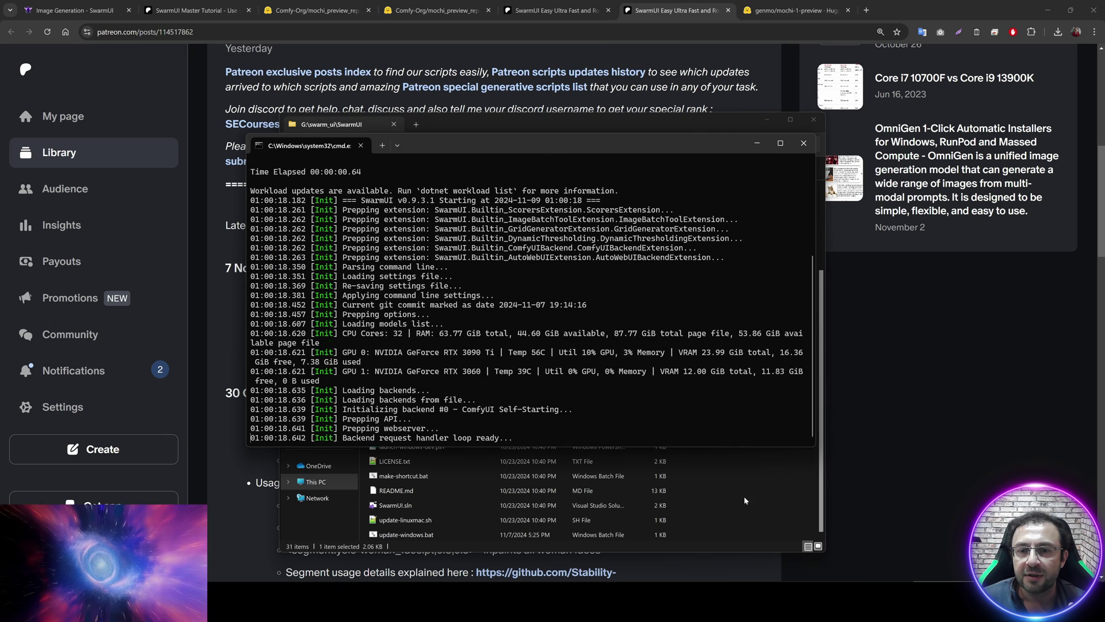
{"action": "left_click", "coordinate": [743, 491]}
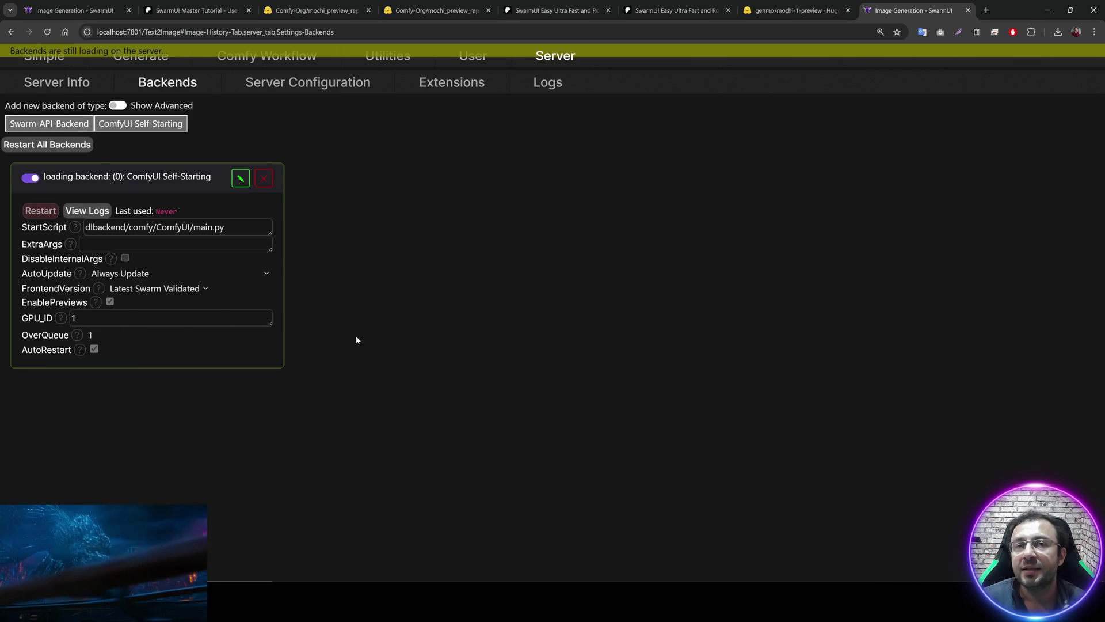
- Open two Command Prompt windows from the Start search with cmd
{"action": "key", "text": "super"}
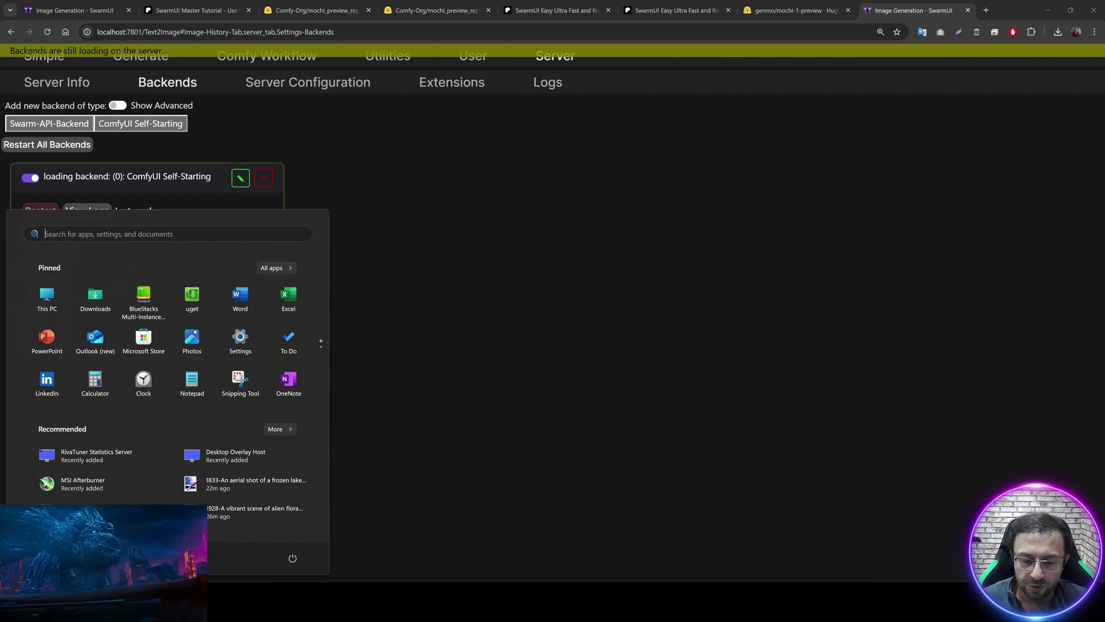
{"action": "type", "text": "cmd"}
{"action": "key", "text": "Return"}
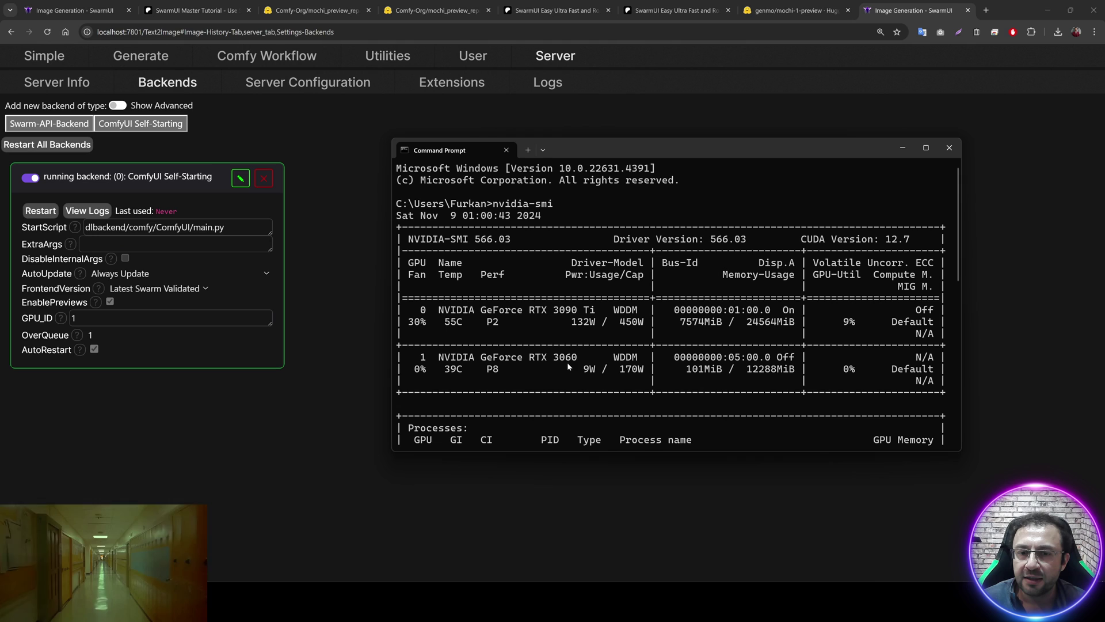
{"action": "key", "text": "super"}
{"action": "type", "text": "cmd"}
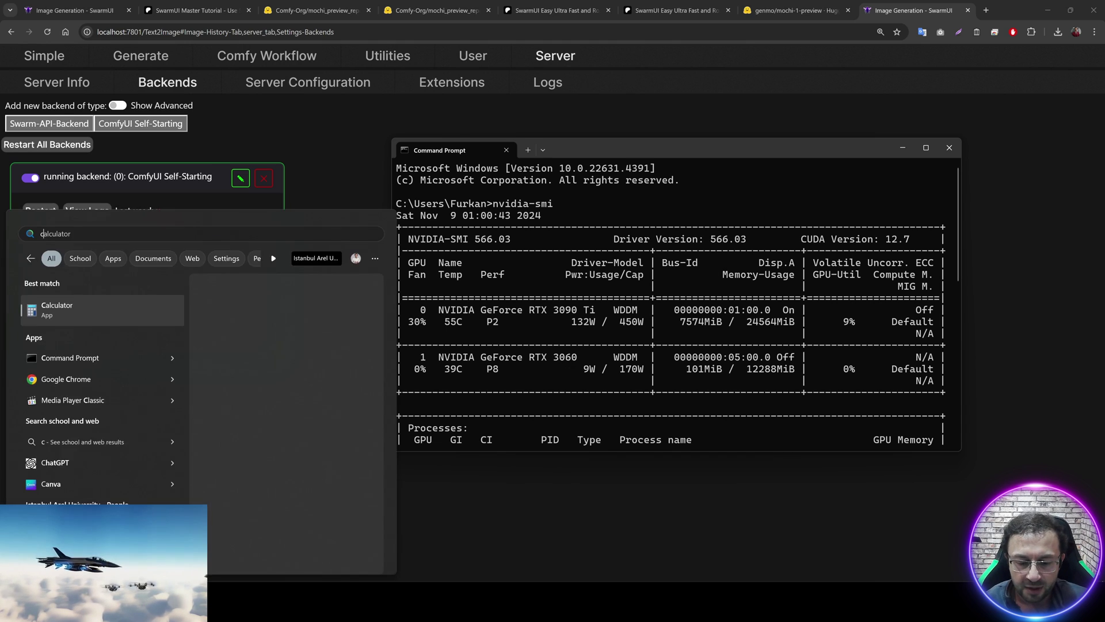
{"action": "key", "text": "Return"}
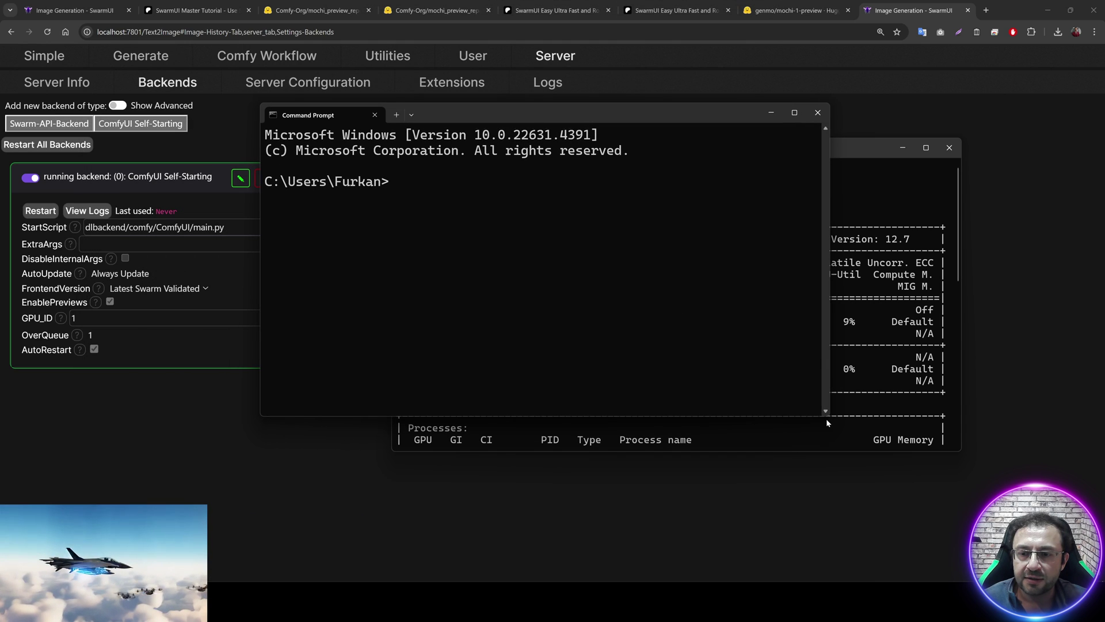
- Enlarge the Command Prompt and run nvitop to watch both GPUs' VRAM, then return to SwarmUI Generate
{"action": "left_click_drag", "start_coordinate": [826, 419], "coordinate": [921, 506]}
{"action": "type", "text": "nvitop"}
{"action": "key", "text": "Return"}
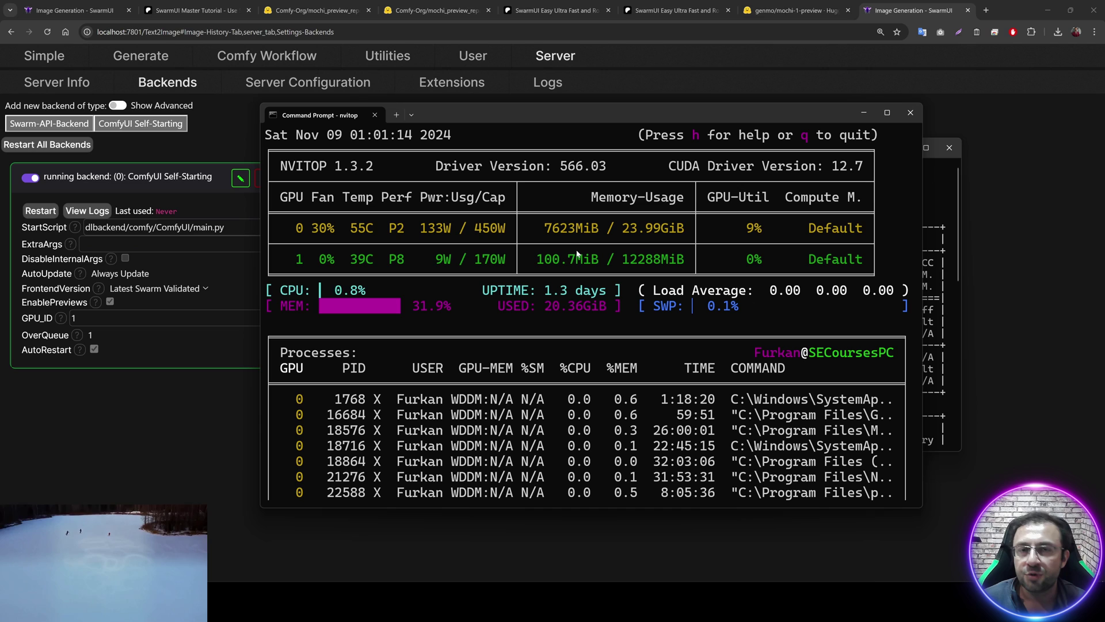
{"action": "left_click", "coordinate": [144, 56]}
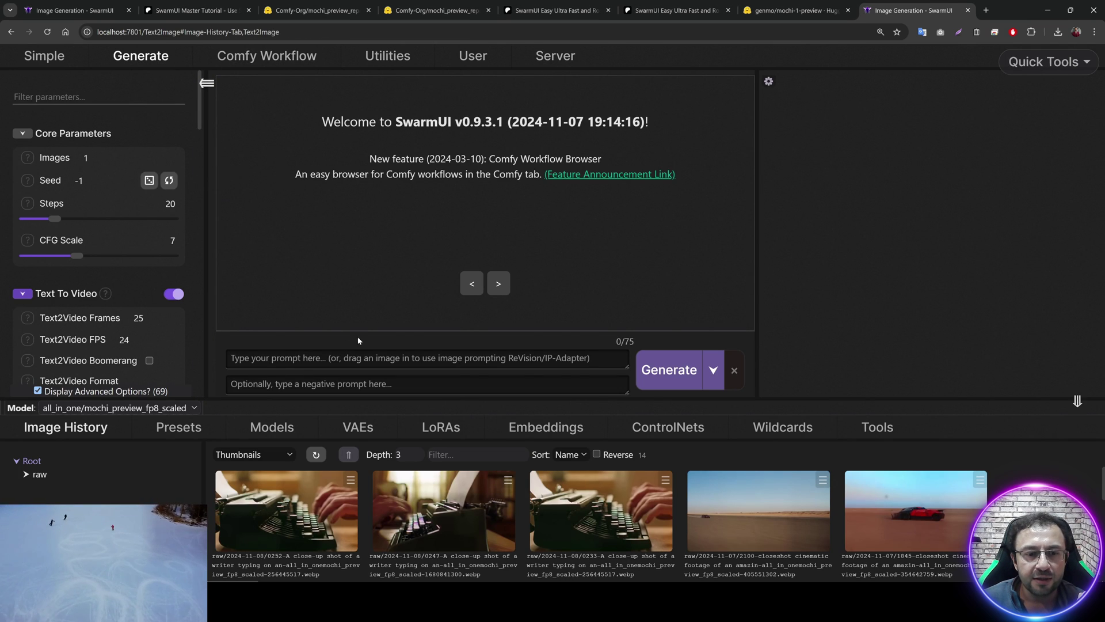
- Show the Models panel listing mochi_preview_fp8_scaled, resize it, and scroll the parameters to Steps
{"action": "left_click", "coordinate": [272, 428]}
{"action": "left_click_drag", "start_coordinate": [296, 397], "coordinate": [314, 259]}
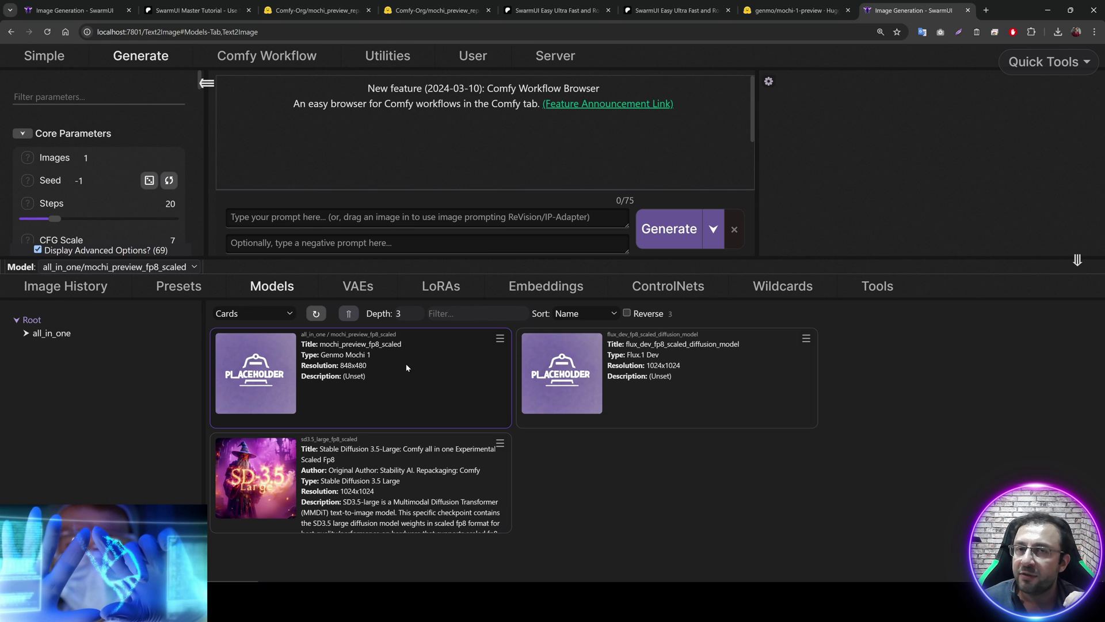
{"action": "left_click_drag", "start_coordinate": [357, 258], "coordinate": [382, 339]}
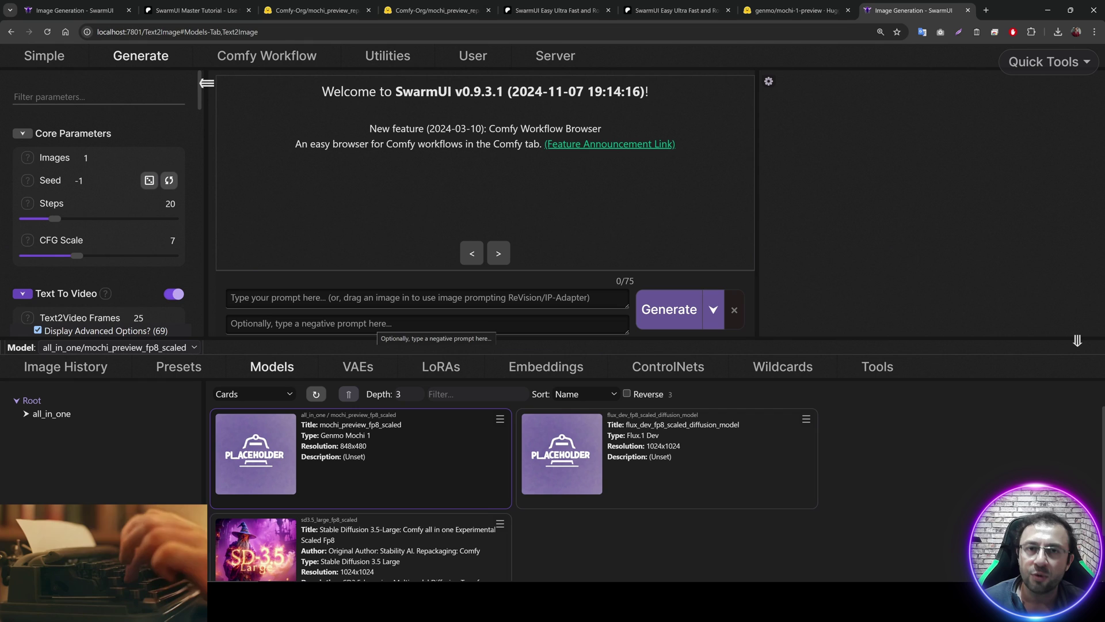
{"action": "scroll", "coordinate": [184, 203], "scroll_direction": "down", "scroll_amount": 2}
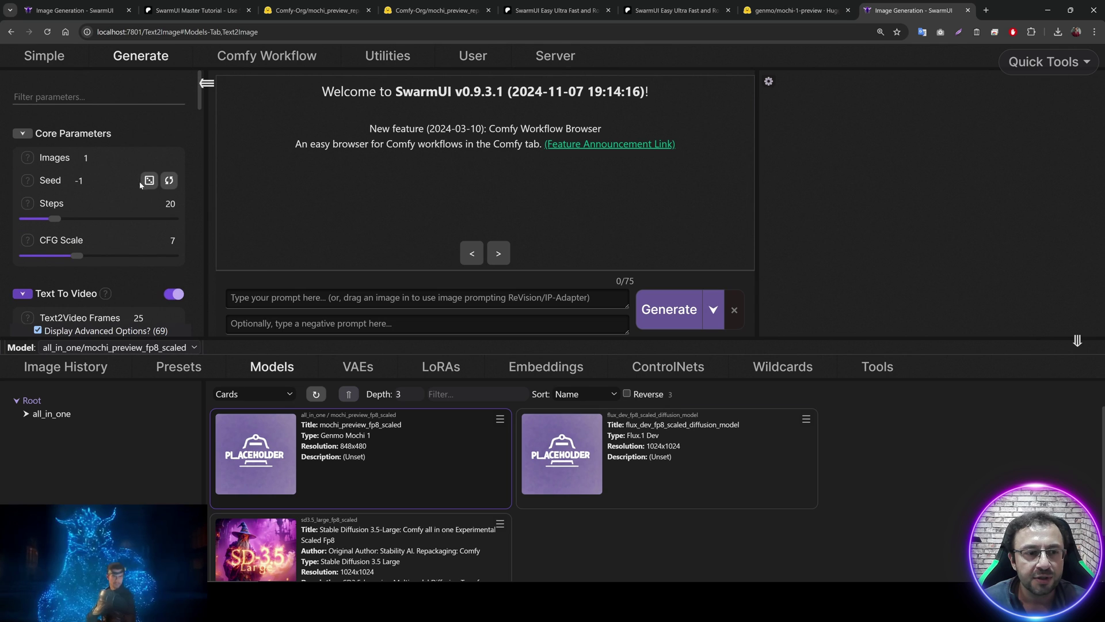
{"action": "scroll", "coordinate": [107, 202], "scroll_direction": "down", "scroll_amount": 1}
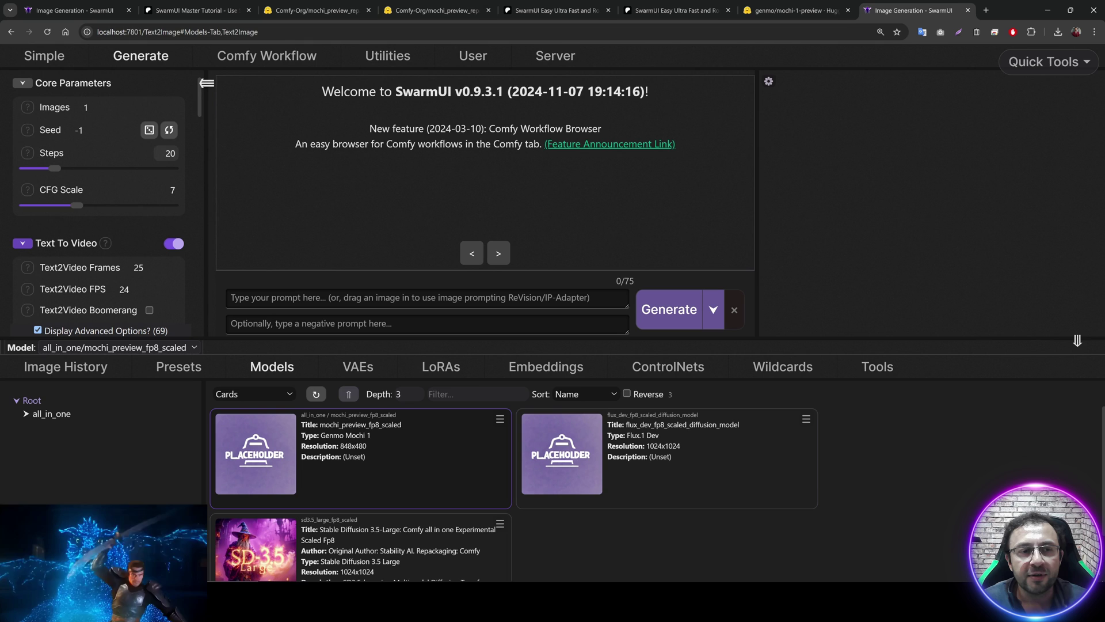
{"action": "double_click", "coordinate": [170, 153]}
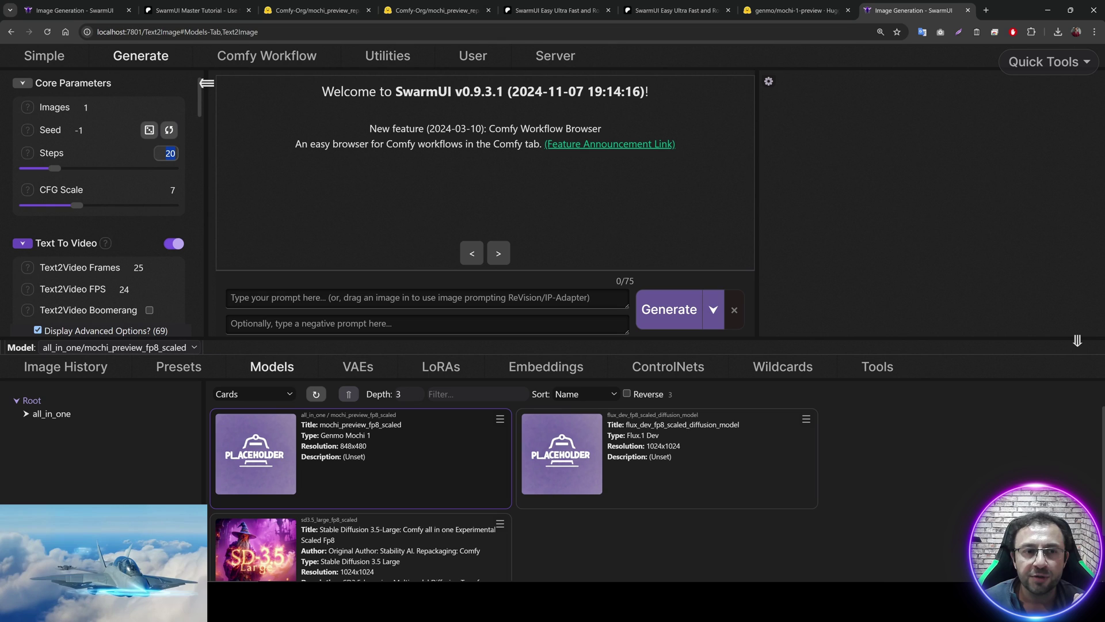
- Lower CFG Scale to 6
{"action": "left_click_drag", "start_coordinate": [77, 206], "coordinate": [70, 208]}
{"action": "scroll", "coordinate": [70, 209], "scroll_direction": "down", "scroll_amount": 2}
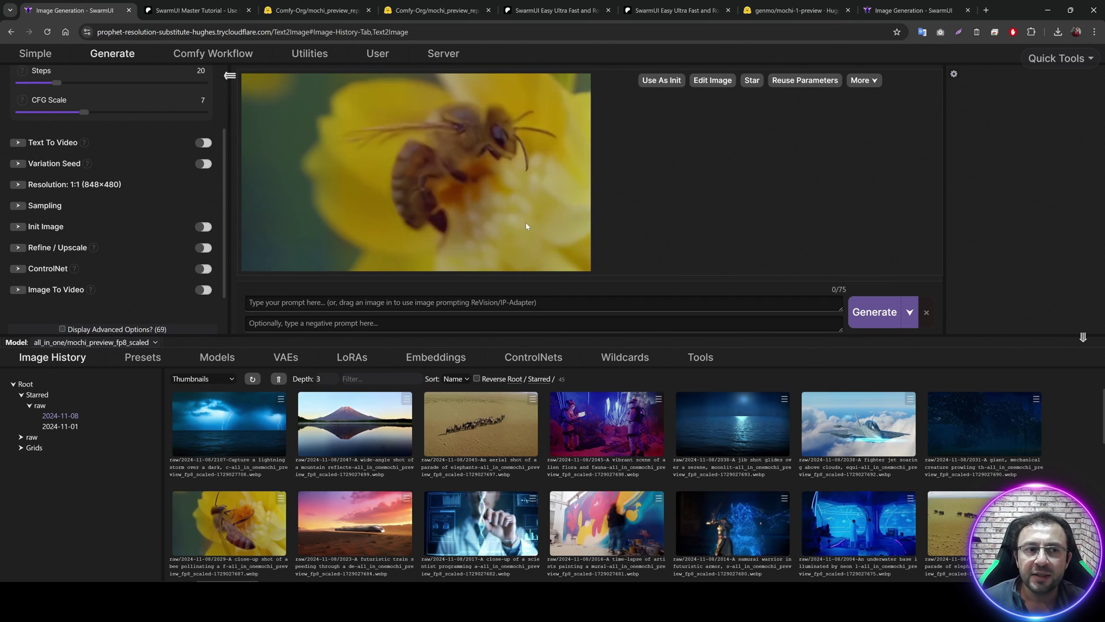
{"action": "scroll", "coordinate": [101, 211], "scroll_direction": "up", "scroll_amount": 2}
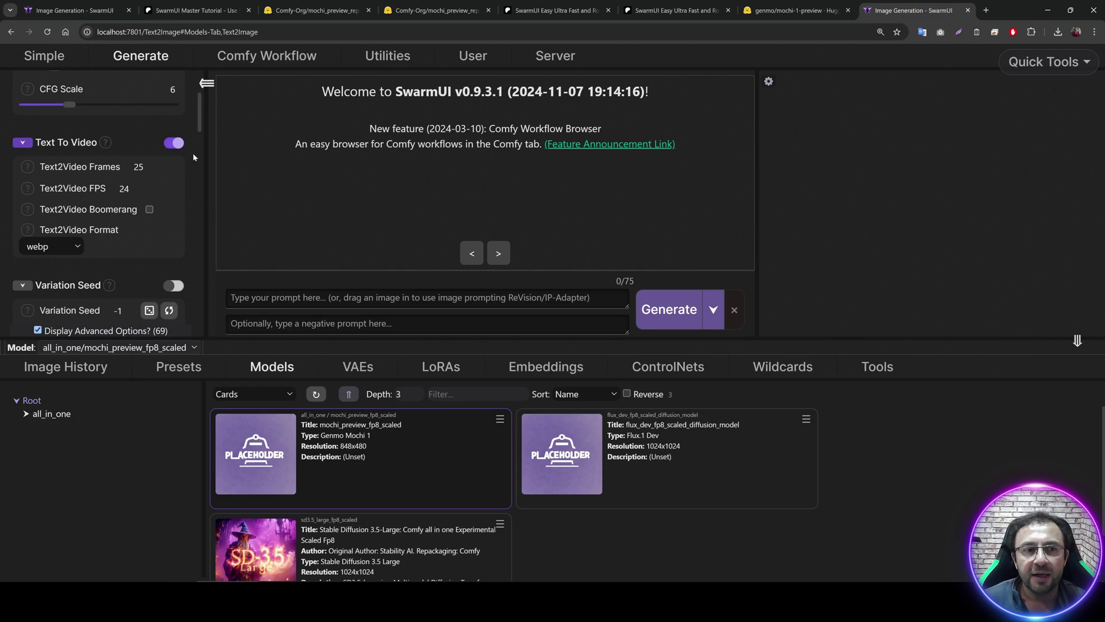
- Change Text2Video Frames from 25 to 49 after reading its help text
{"action": "double_click", "coordinate": [138, 167]}
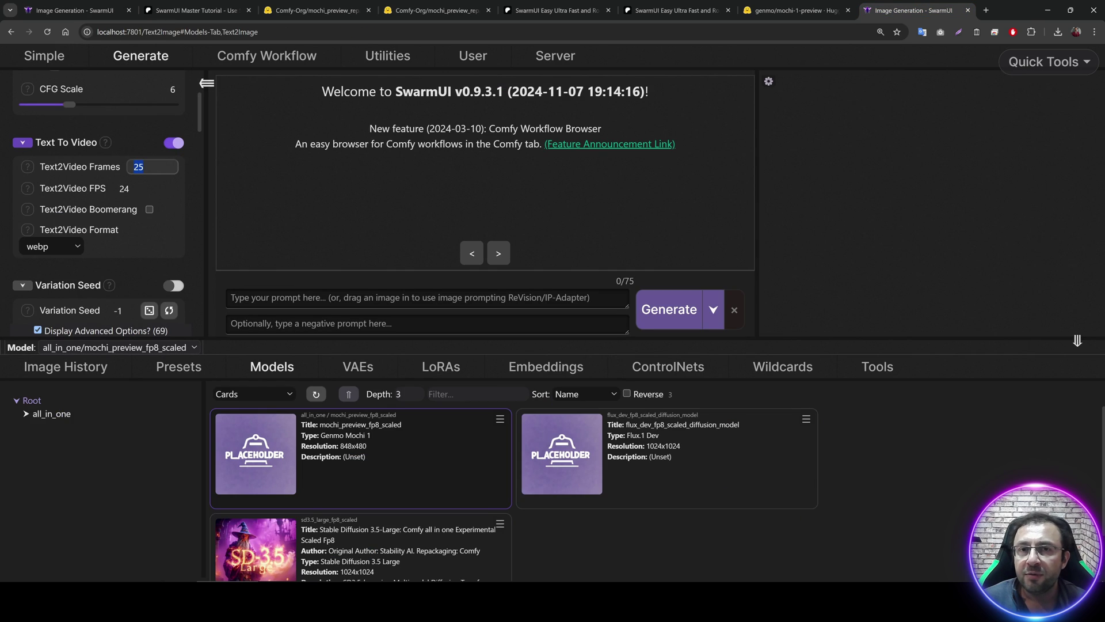
{"action": "type", "text": "25"}
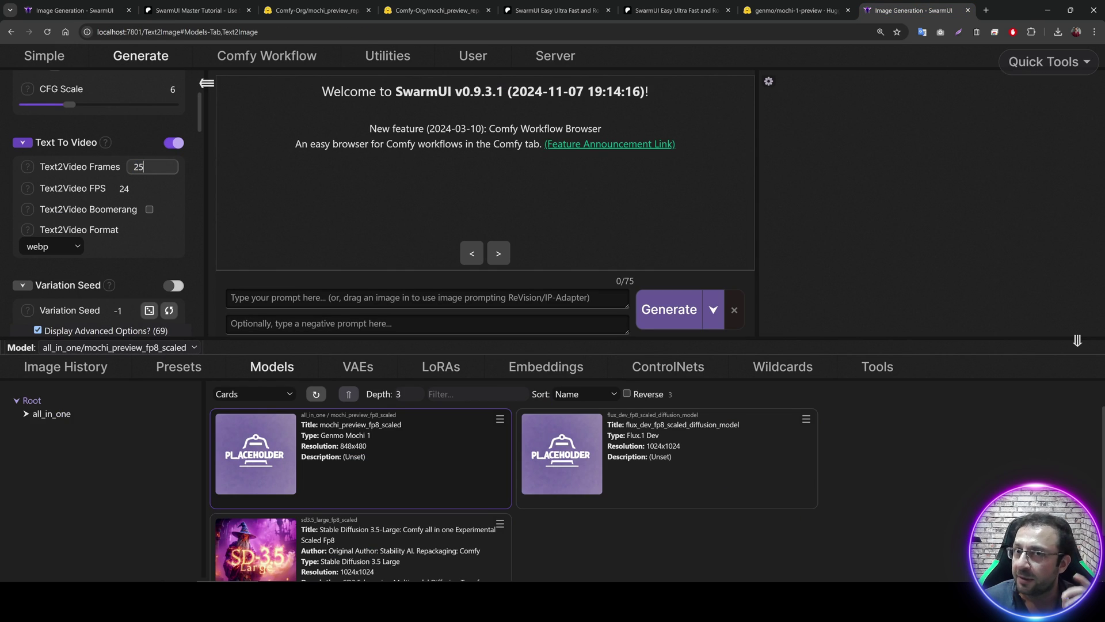
{"action": "left_click", "coordinate": [27, 166]}
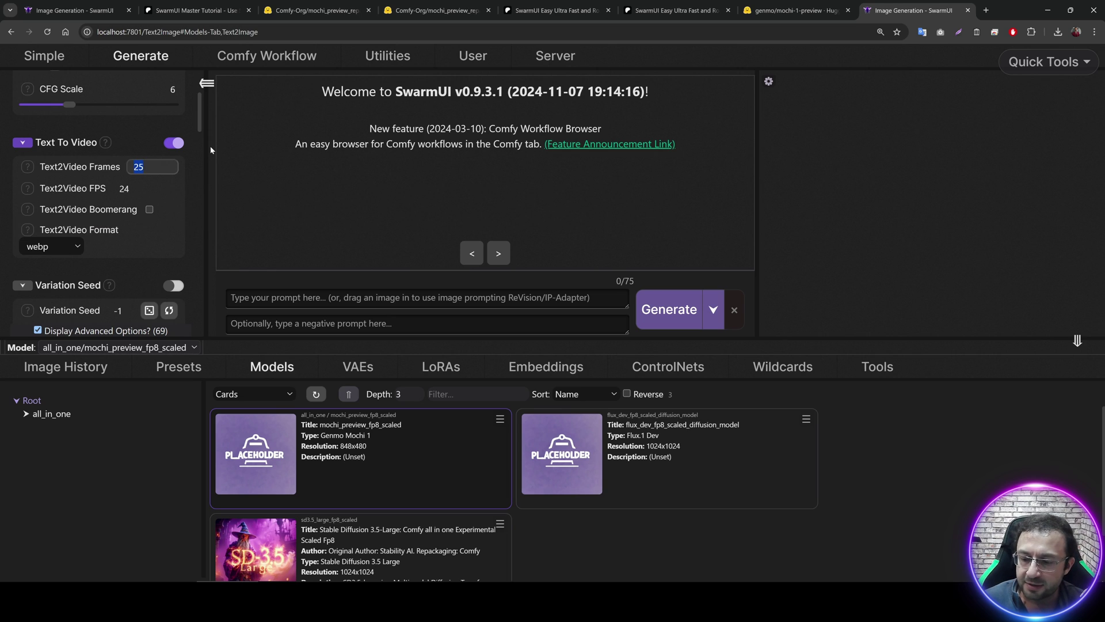
{"action": "type", "text": "31"}
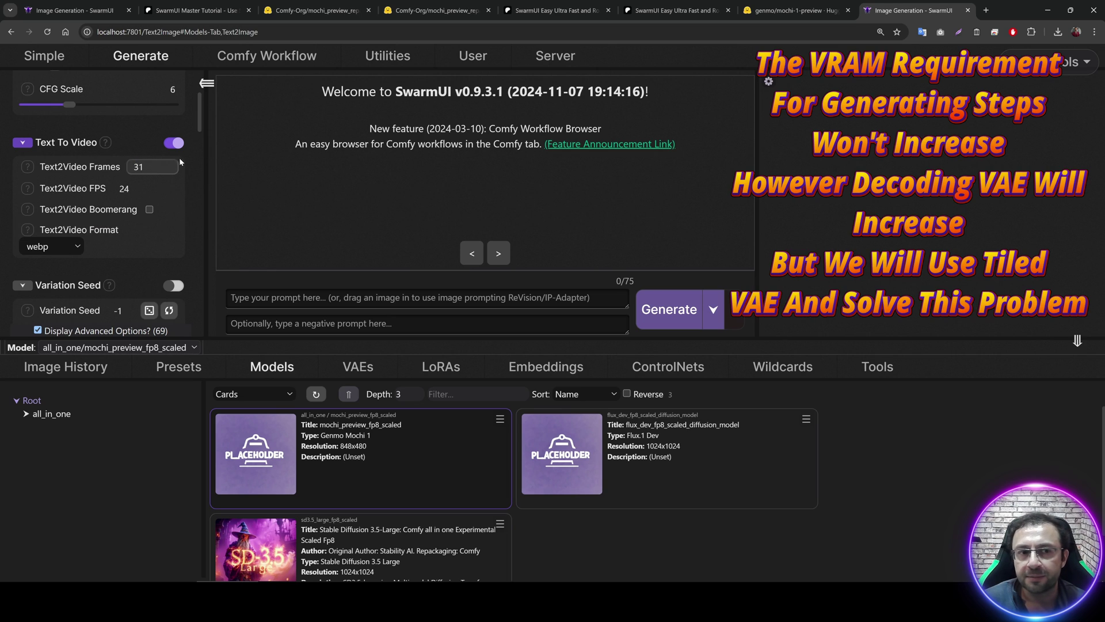
{"action": "double_click", "coordinate": [141, 166]}
{"action": "type", "text": "43"}
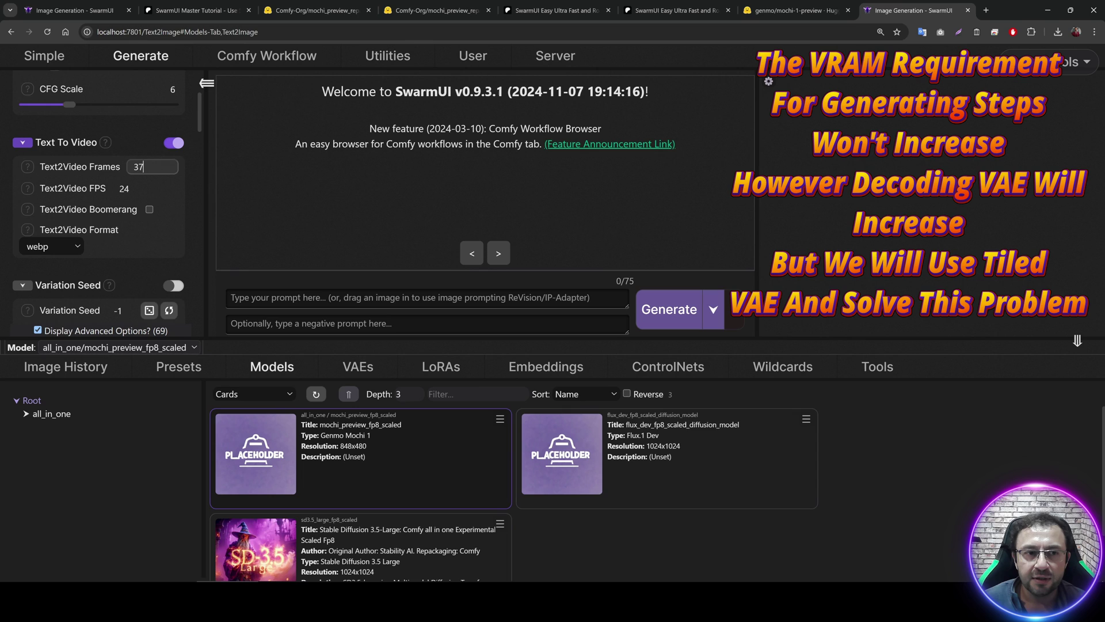
{"action": "double_click", "coordinate": [141, 167]}
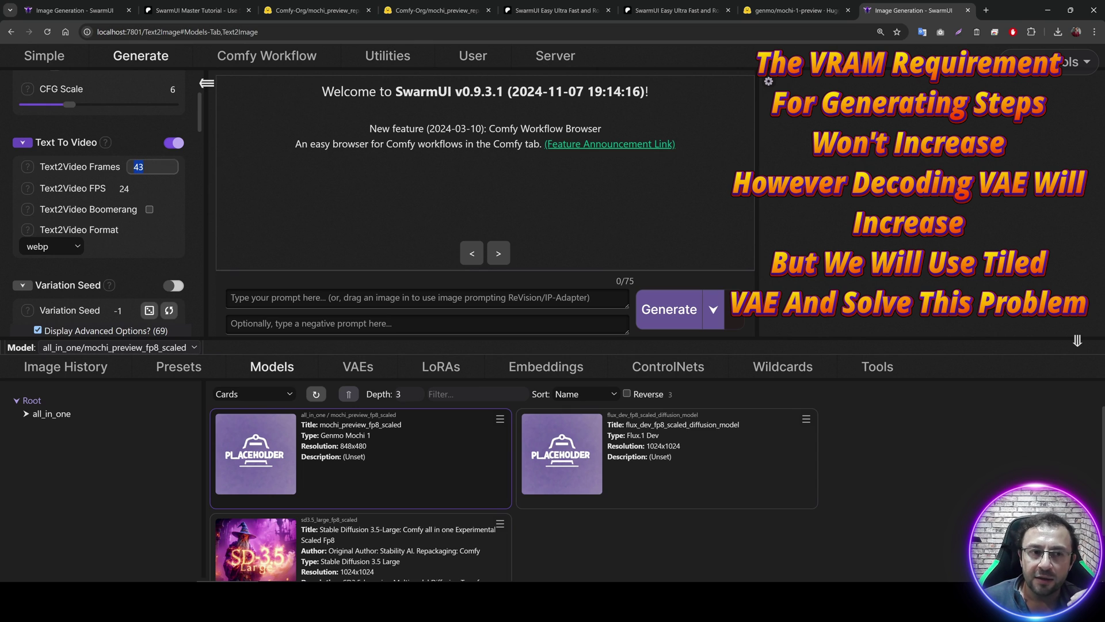
{"action": "type", "text": "49"}
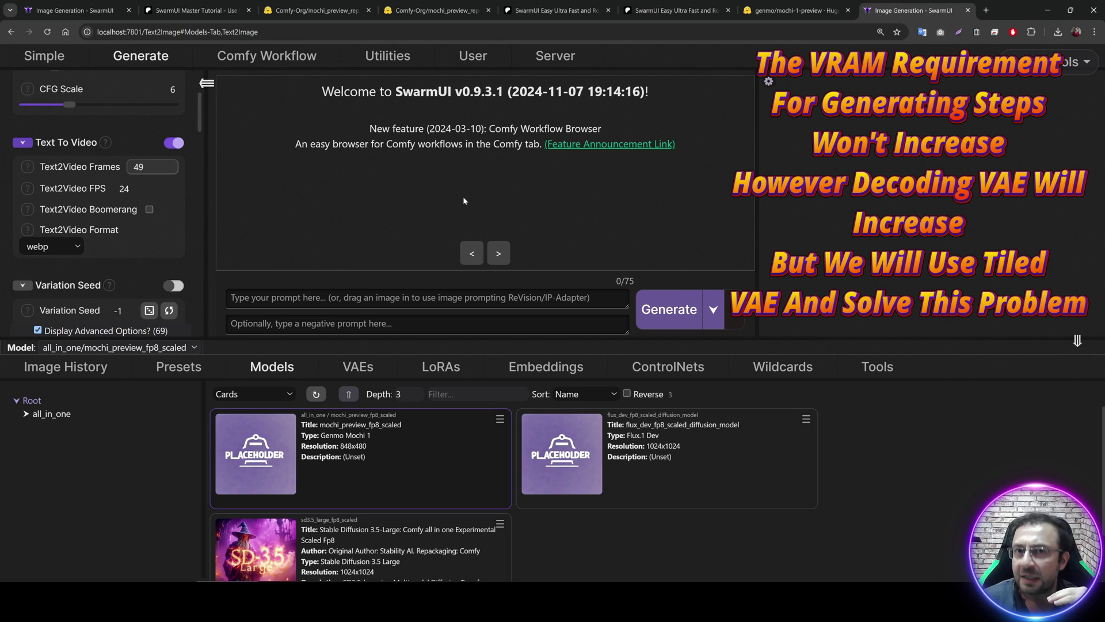
{"action": "key", "text": "Tab"}
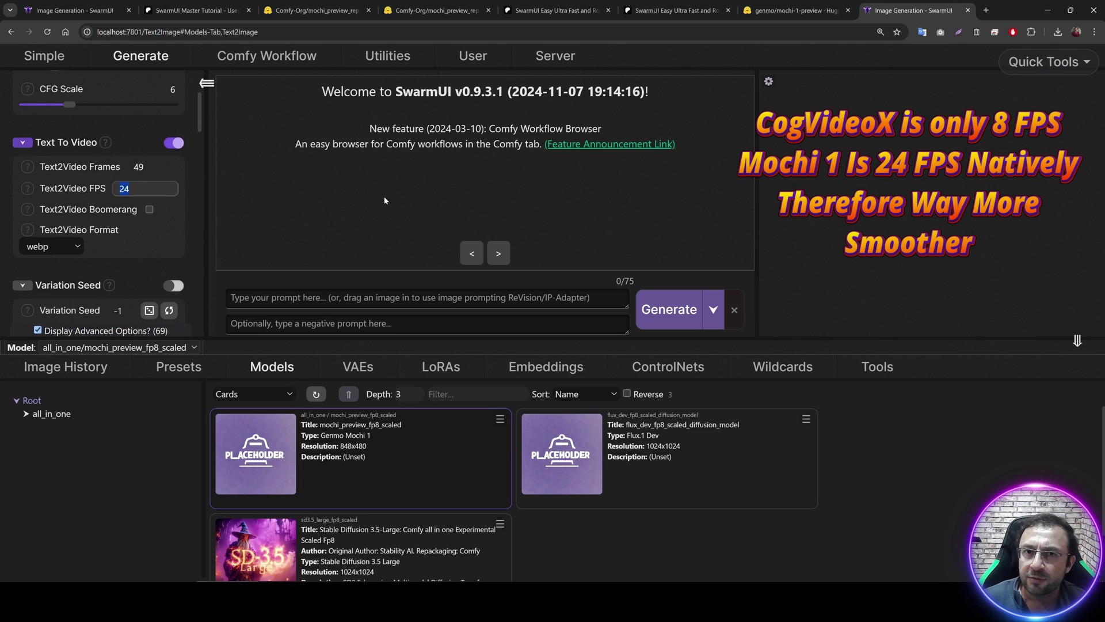
- Set the Text2Video frame rate to 8 FPS, then bring up nvitop to check both GPUs
{"action": "type", "text": "8"}
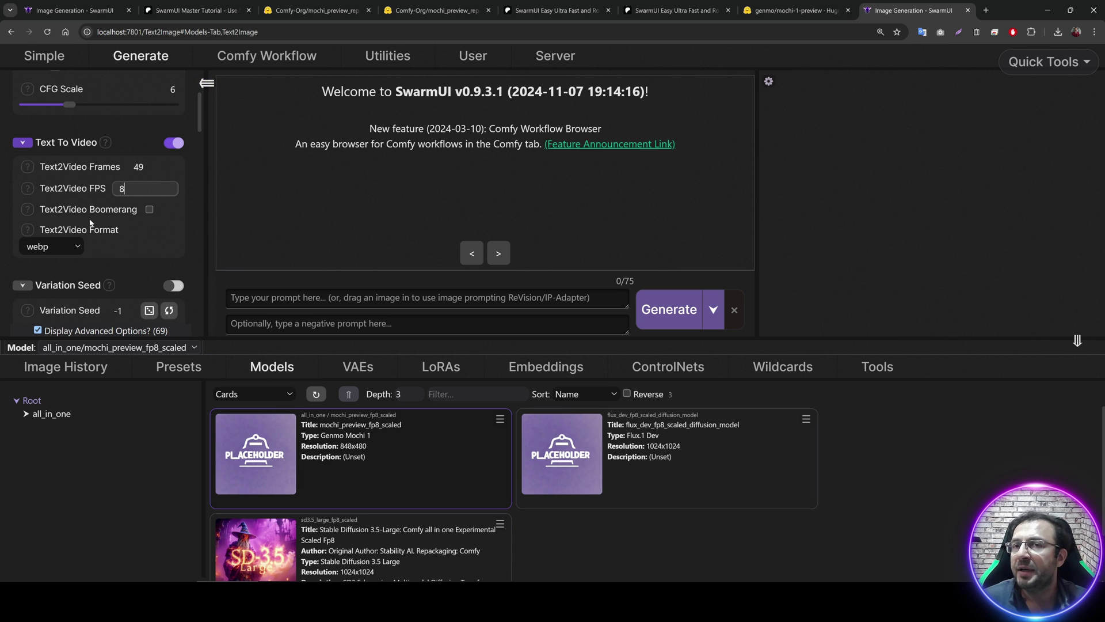
{"action": "scroll", "coordinate": [98, 201], "scroll_direction": "up", "scroll_amount": 1}
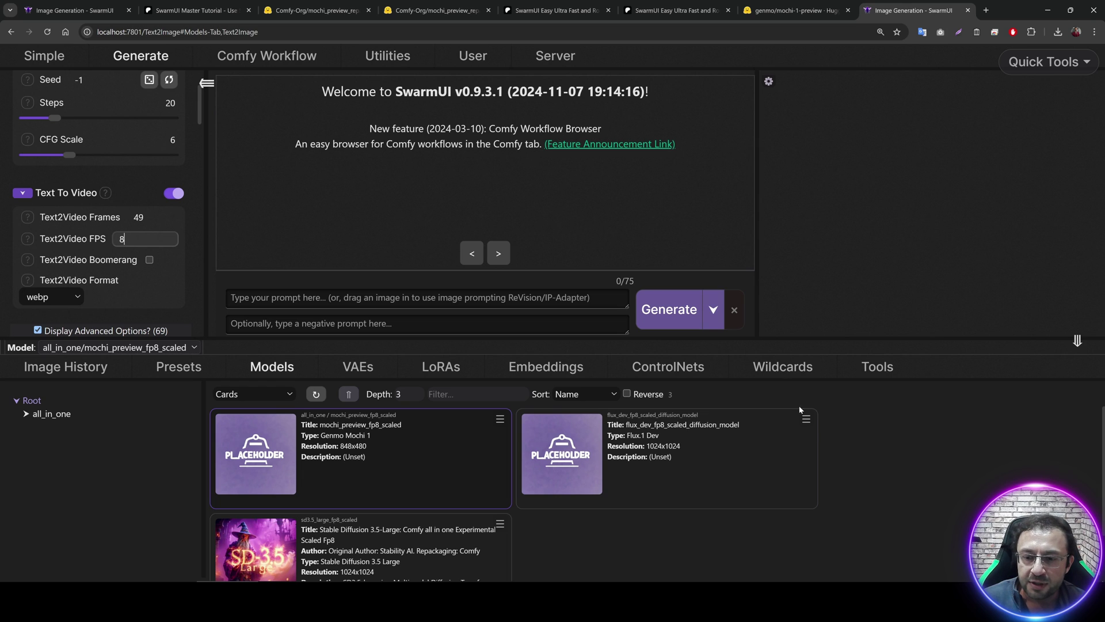
{"action": "key", "text": "alt+Tab"}
{"action": "key", "text": "alt+Tab"}
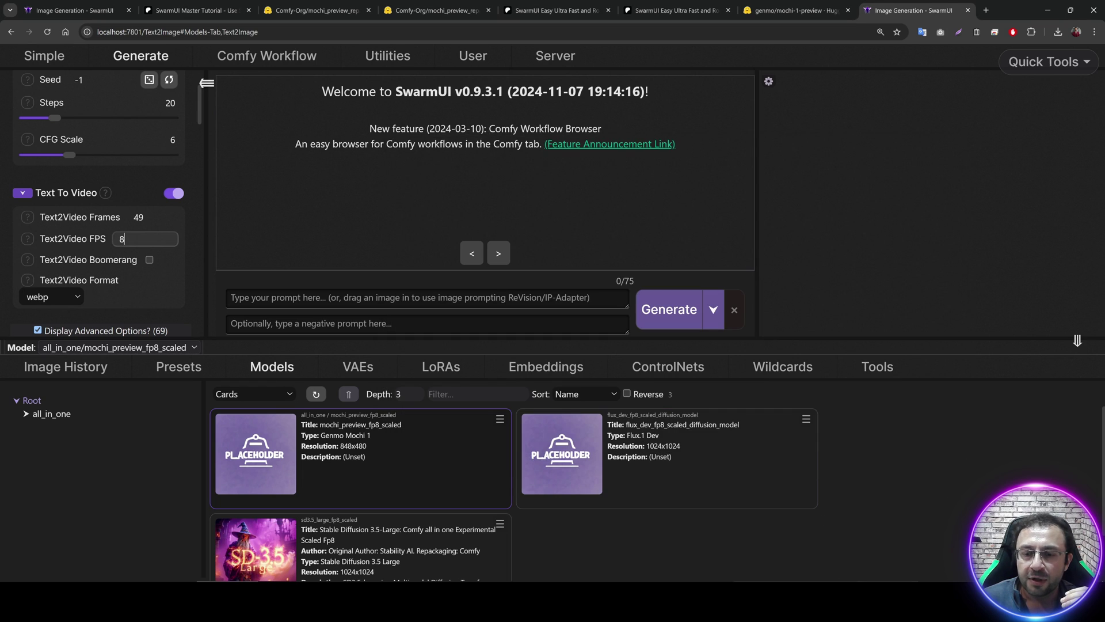
{"action": "key", "text": "alt+Tab"}
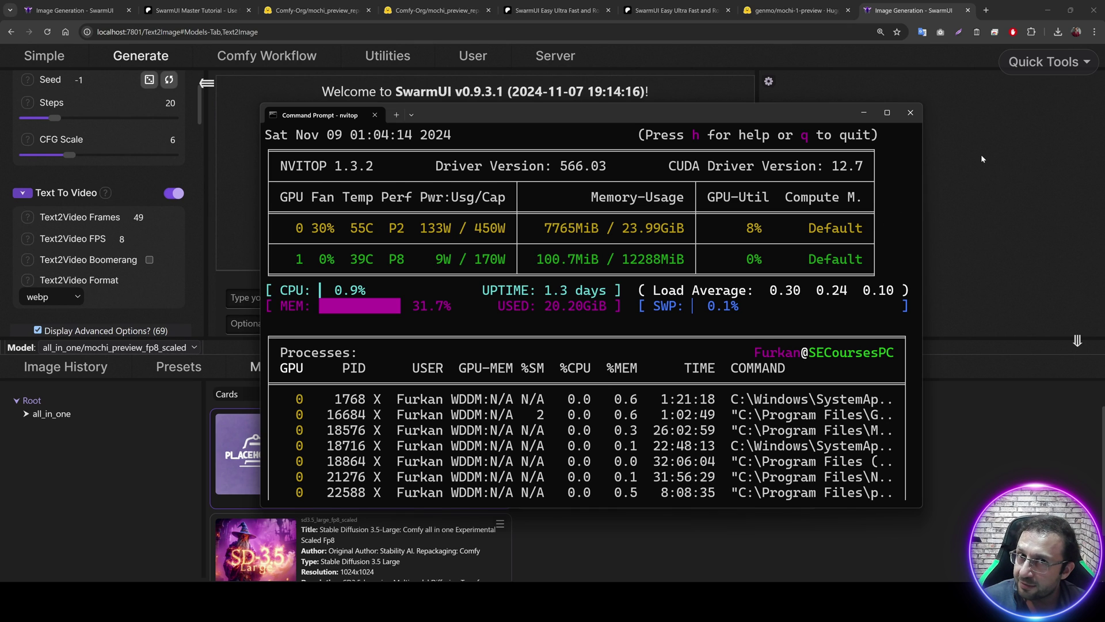
- Open the Mochi 1 tutorial prompts gist from the SwarmUI Master Tutorial post in a new tab
{"action": "left_click", "coordinate": [190, 10]}
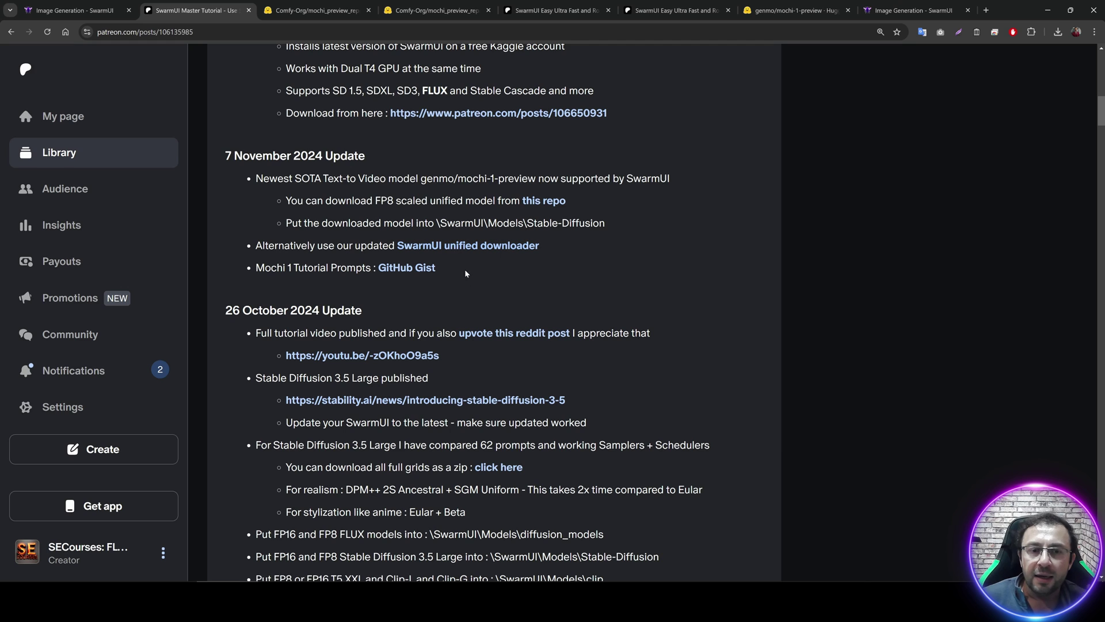
{"action": "left_click", "coordinate": [421, 274]}
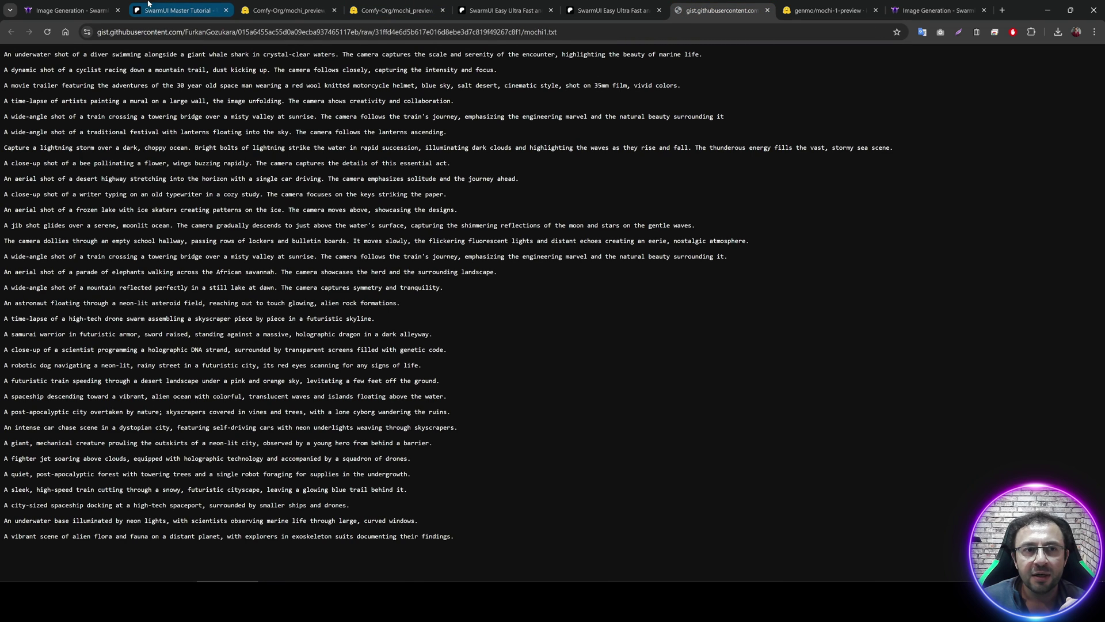
{"action": "left_click", "coordinate": [148, 5]}
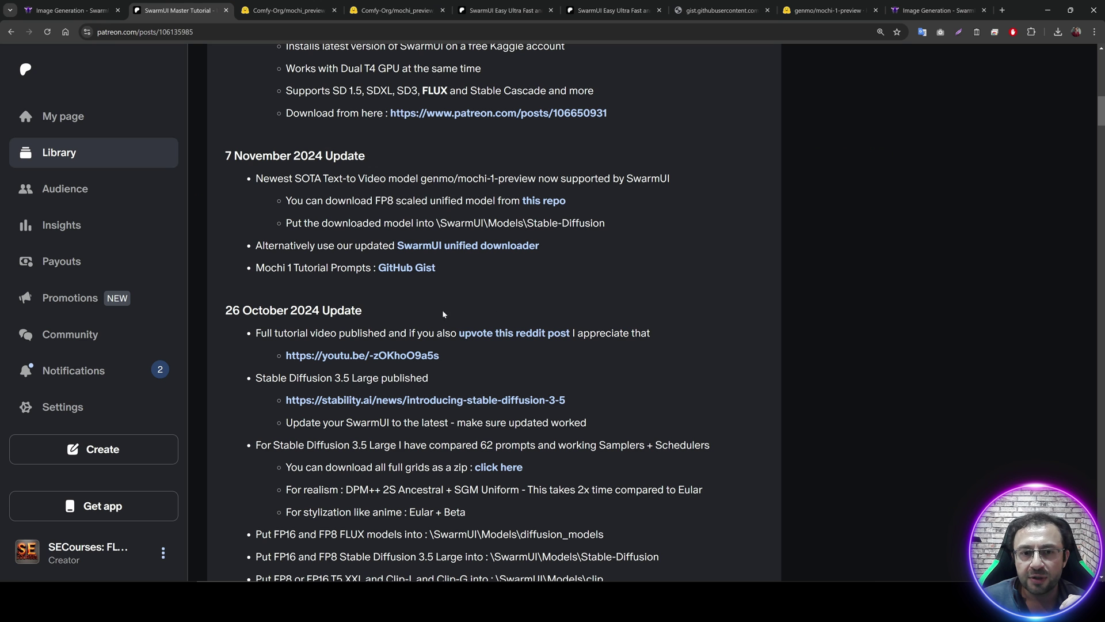
{"action": "middle_click", "coordinate": [403, 267]}
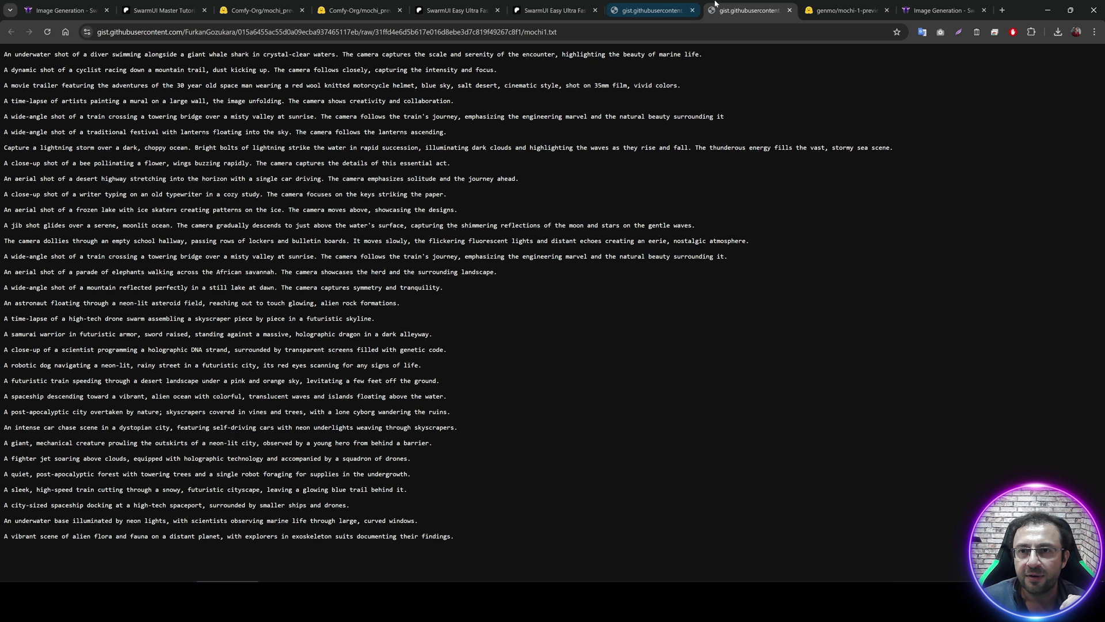
{"action": "key", "text": "ctrl+8"}
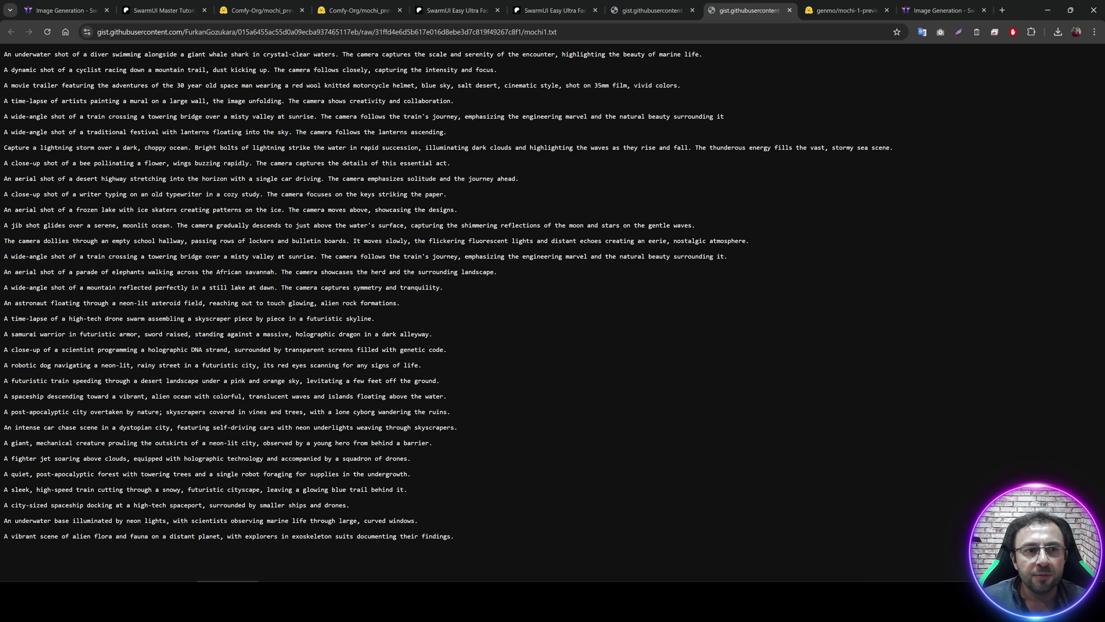
- Find the 'bee' pollinating prompt in mochi1.txt, select the line, and return to SwarmUI
{"action": "key", "text": "ctrl+f"}
{"action": "type", "text": "bee"}
{"action": "triple_click", "coordinate": [2, 165]}
{"action": "key", "text": "ctrl+c"}
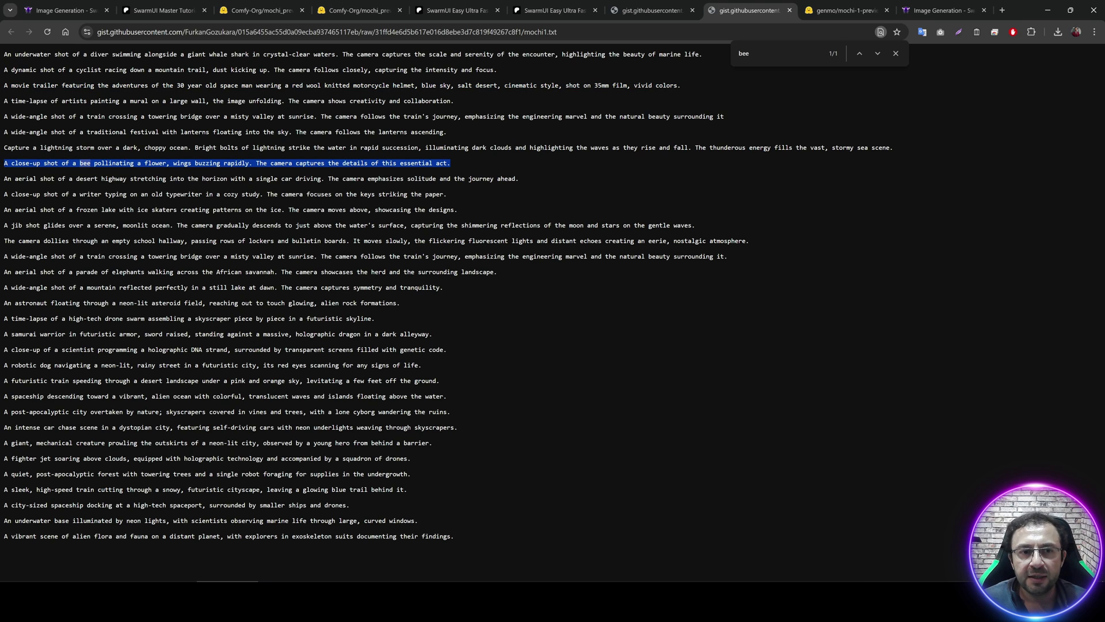
{"action": "left_click", "coordinate": [938, 10]}
- Paste the bee prompt and generate with Mochi, watching GPU 1 reach 100% in nvitop
{"action": "key", "text": "ctrl+v"}
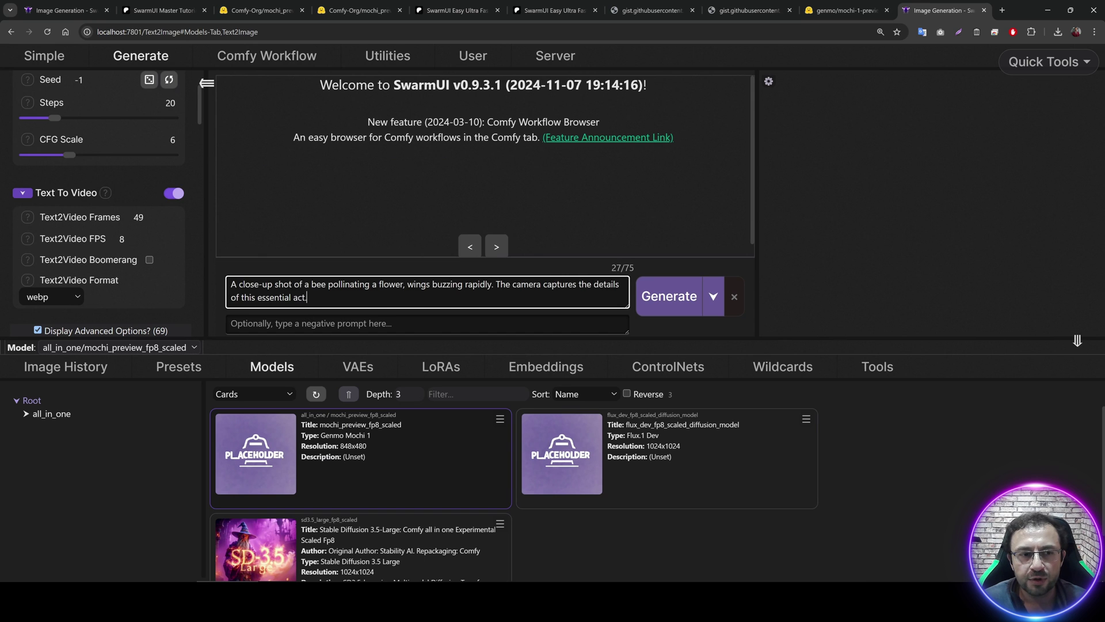
{"action": "left_click", "coordinate": [668, 296]}
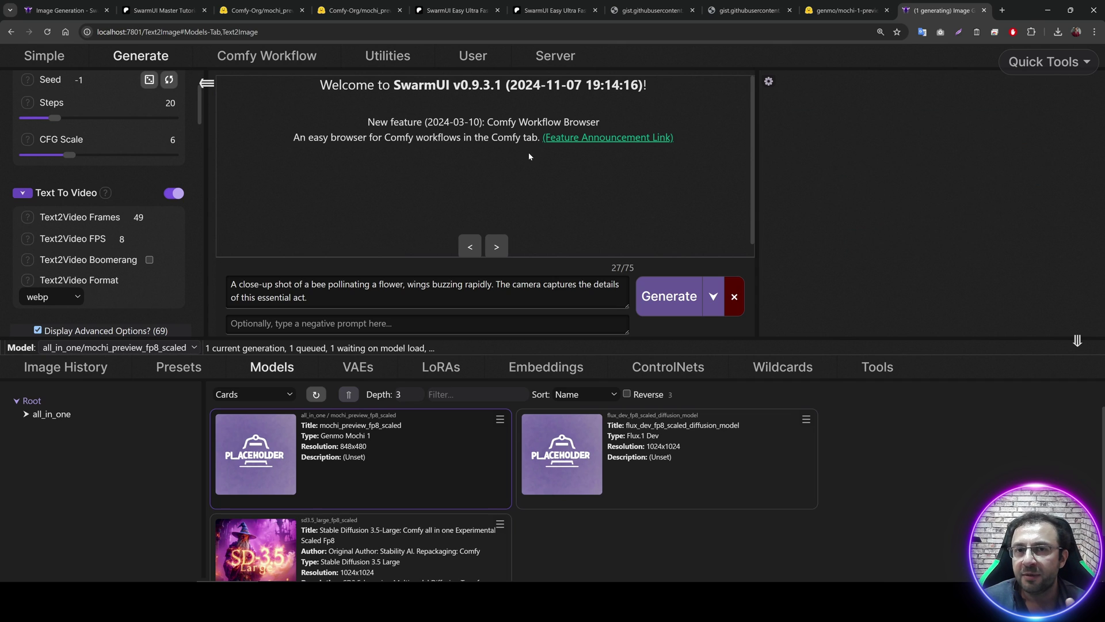
{"action": "key", "text": "alt+Tab"}
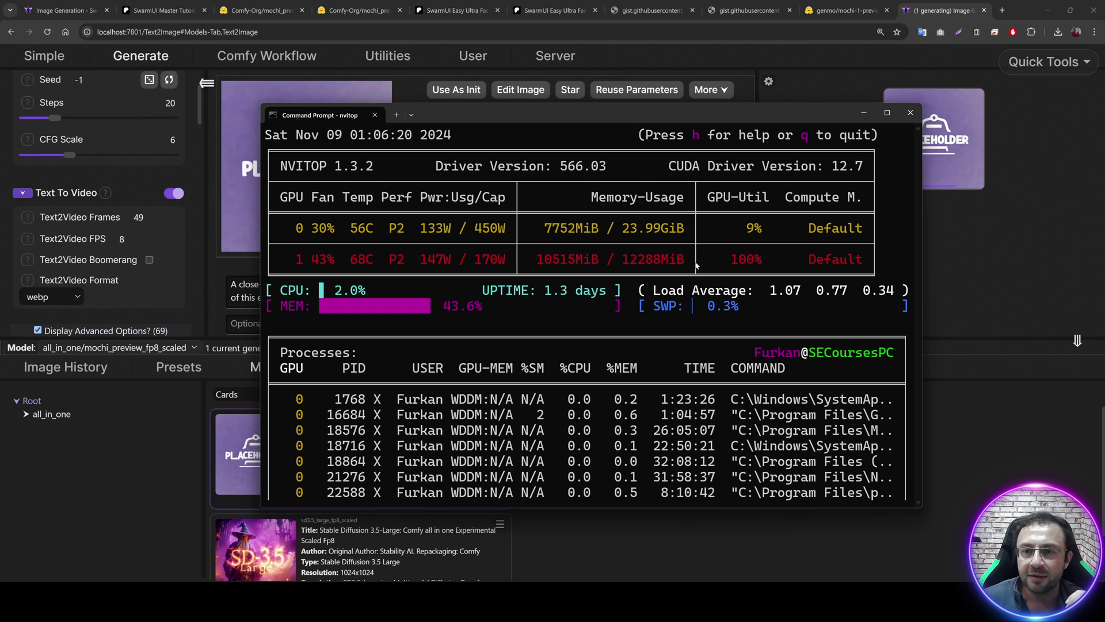
{"action": "scroll", "coordinate": [178, 230], "scroll_direction": "up", "scroll_amount": 2}
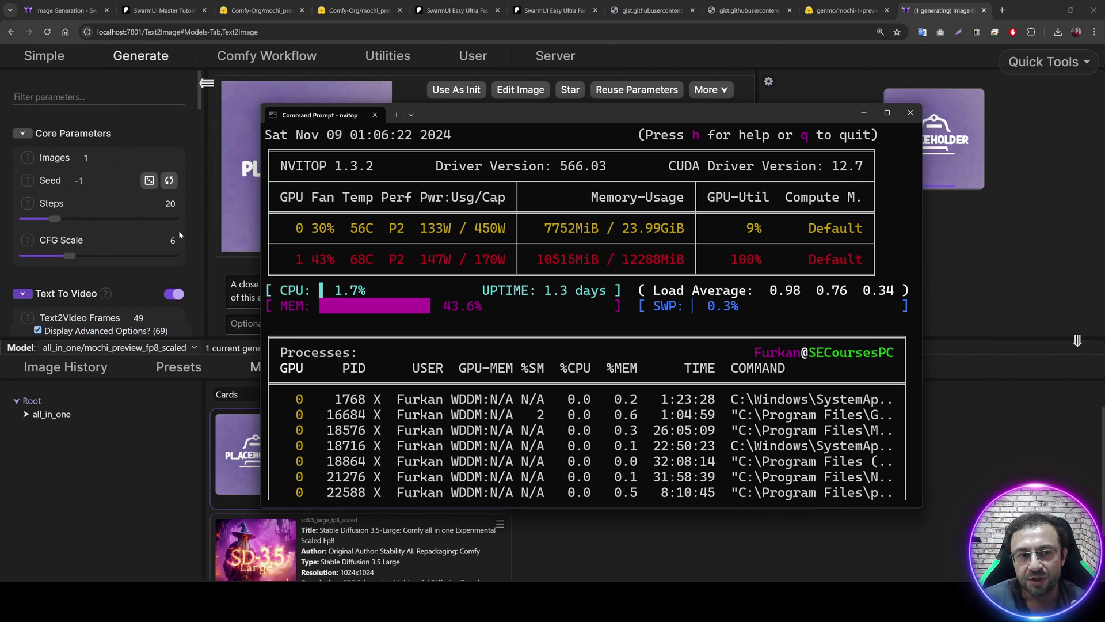
- Switch the Server Logs view to Debug to read Mochi progress, then return to Generate
{"action": "left_click", "coordinate": [968, 275]}
{"action": "left_click", "coordinate": [555, 56]}
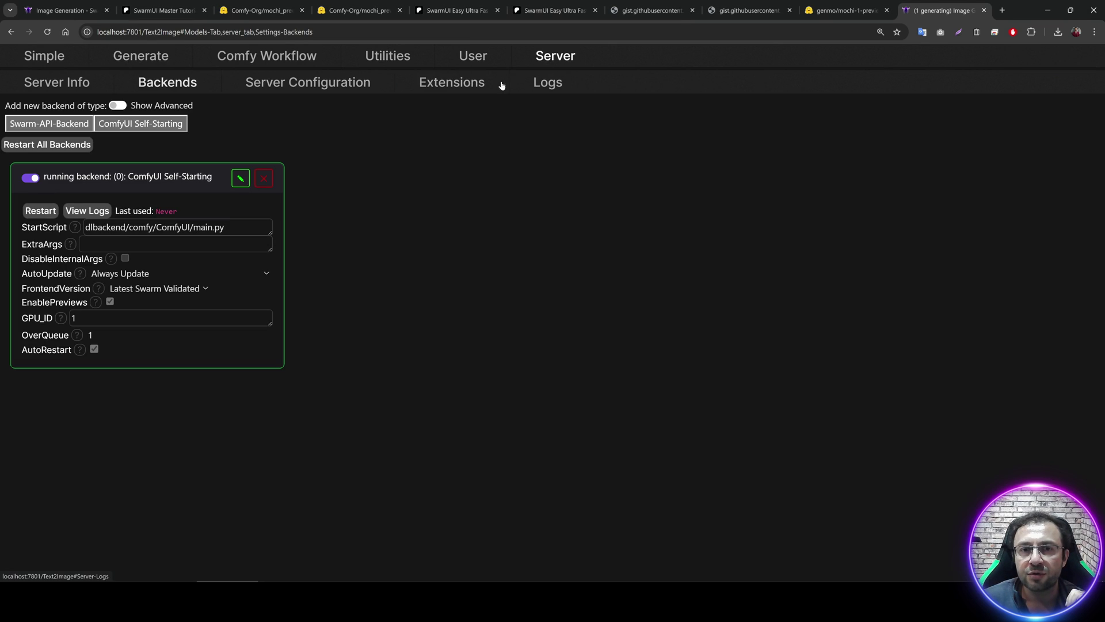
{"action": "left_click", "coordinate": [548, 82]}
{"action": "left_click", "coordinate": [463, 109]}
{"action": "left_click", "coordinate": [514, 146]}
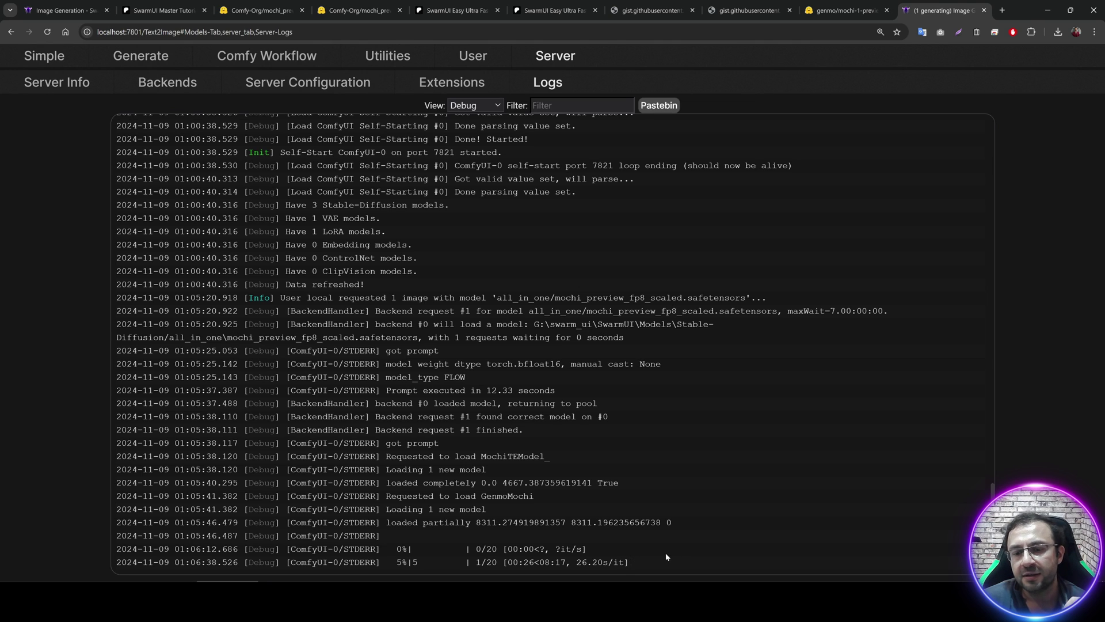
{"action": "left_click", "coordinate": [148, 55]}
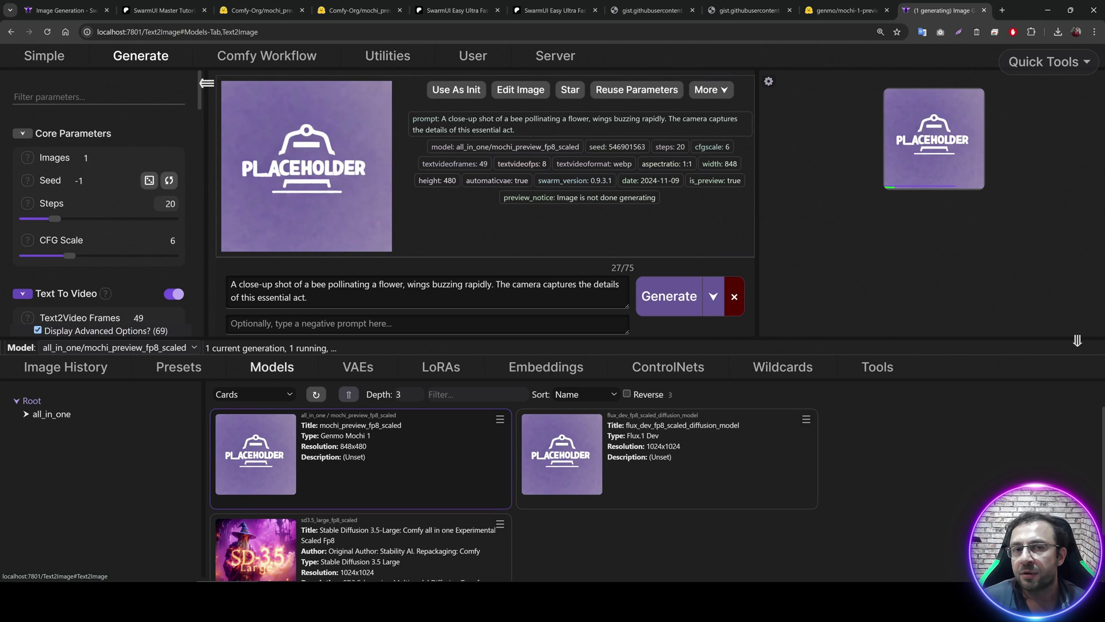
{"action": "scroll", "coordinate": [98, 202], "scroll_direction": "down", "scroll_amount": 2}
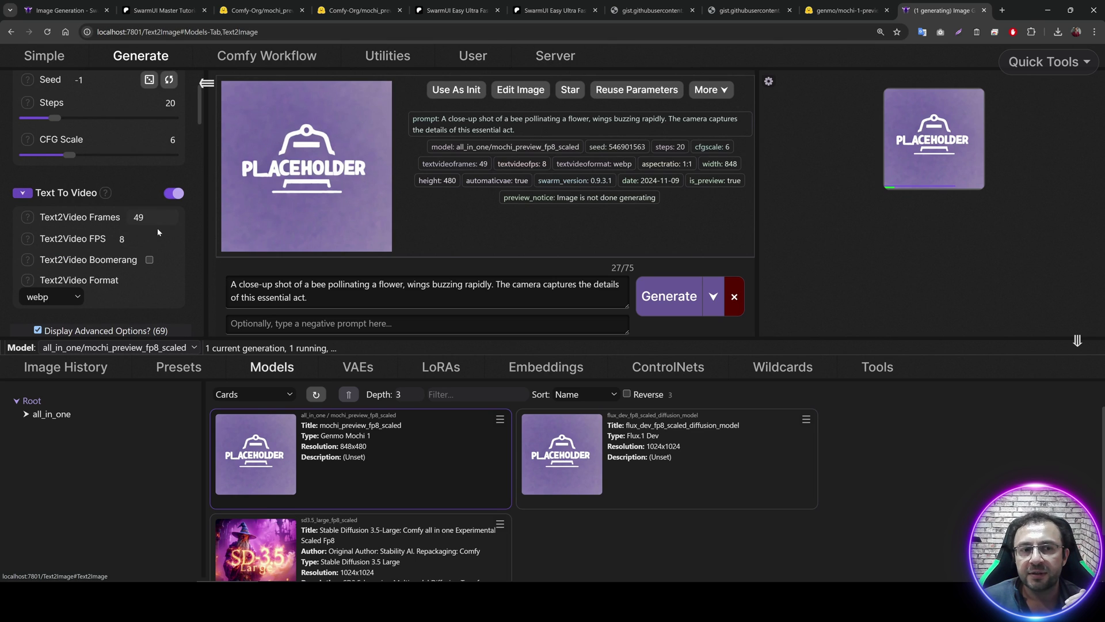
{"action": "scroll", "coordinate": [157, 229], "scroll_direction": "up", "scroll_amount": 1}
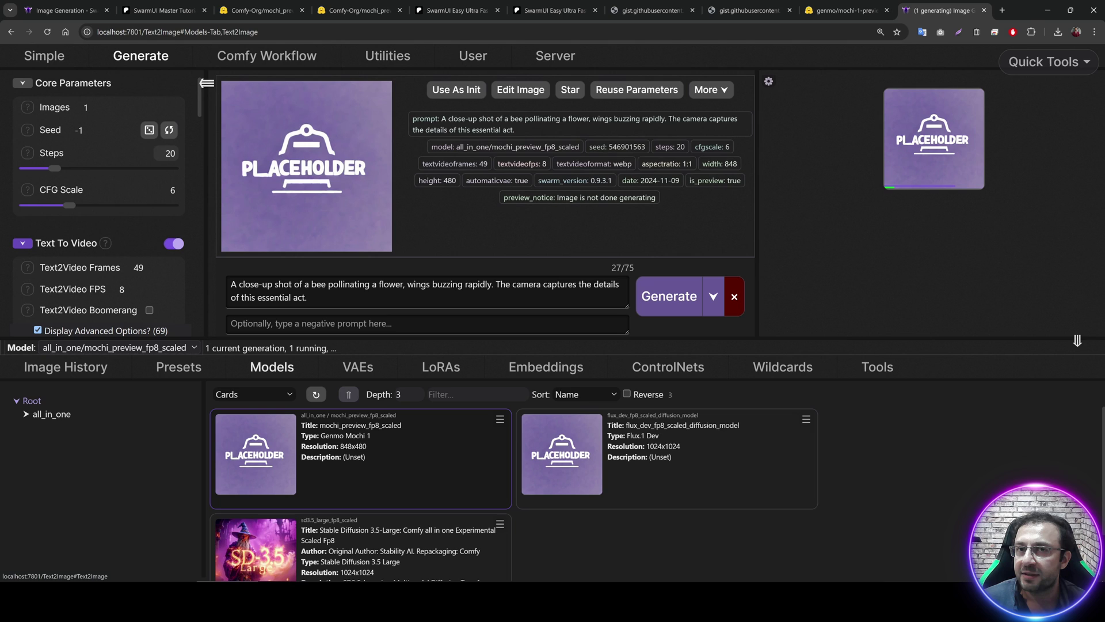
- Add a ComfyUI Self-Starting backend on GPU_ID 0 with the copied main.py StartScript path and save it
{"action": "left_click", "coordinate": [541, 55]}
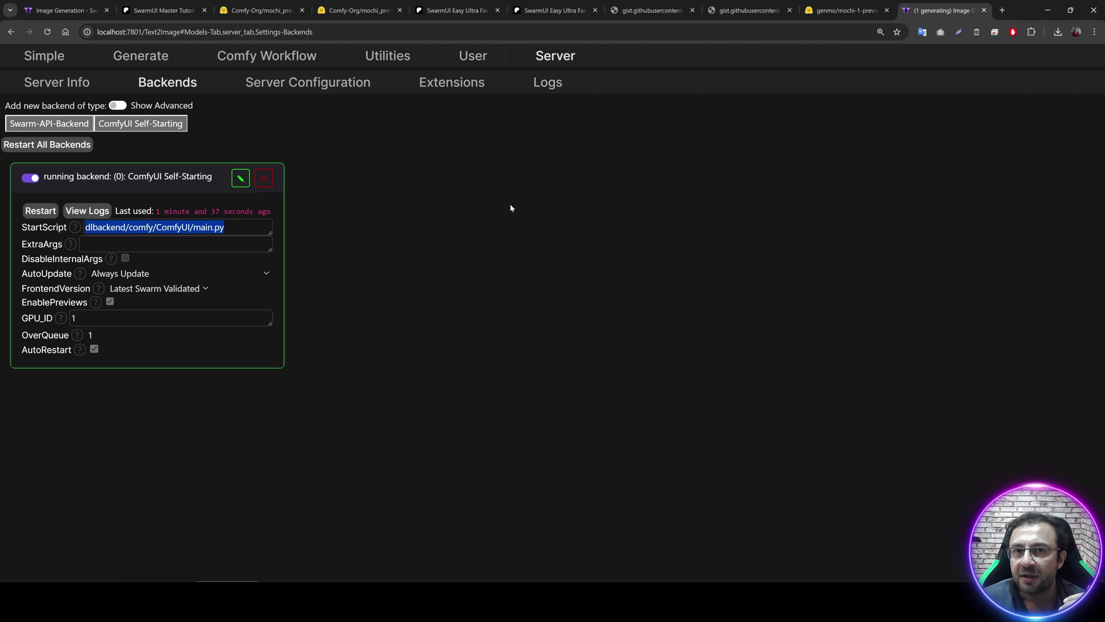
{"action": "left_click_drag", "start_coordinate": [237, 226], "coordinate": [75, 228]}
{"action": "key", "text": "ctrl+c"}
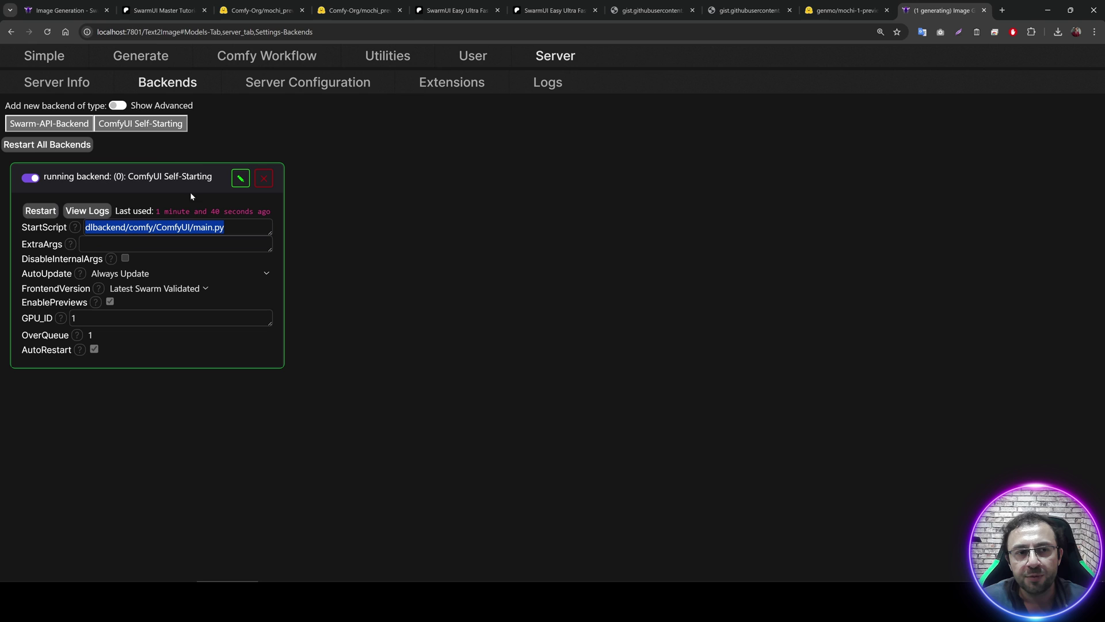
{"action": "left_click", "coordinate": [152, 124]}
{"action": "left_click", "coordinate": [596, 106]}
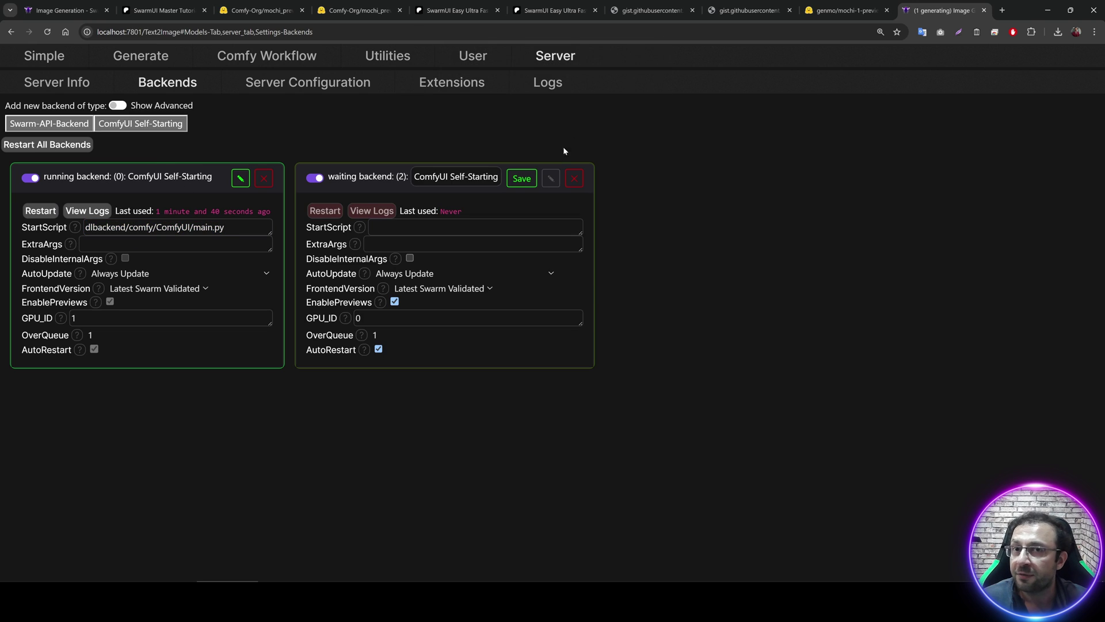
{"action": "left_click", "coordinate": [414, 228]}
{"action": "key", "text": "ctrl+v"}
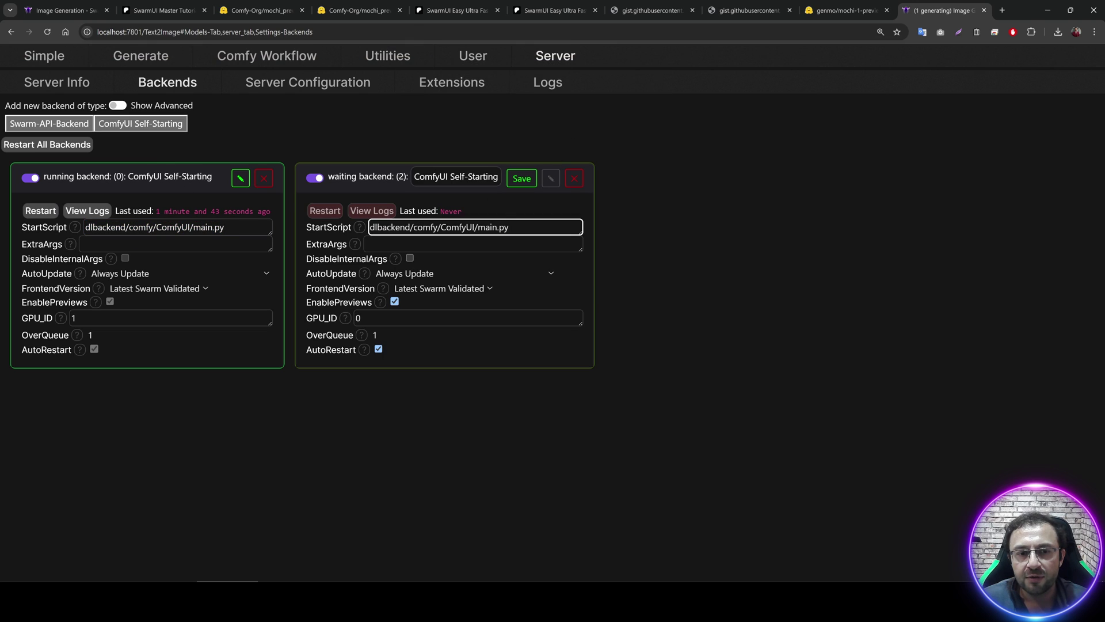
{"action": "left_click", "coordinate": [357, 318]}
{"action": "left_click", "coordinate": [524, 180]}
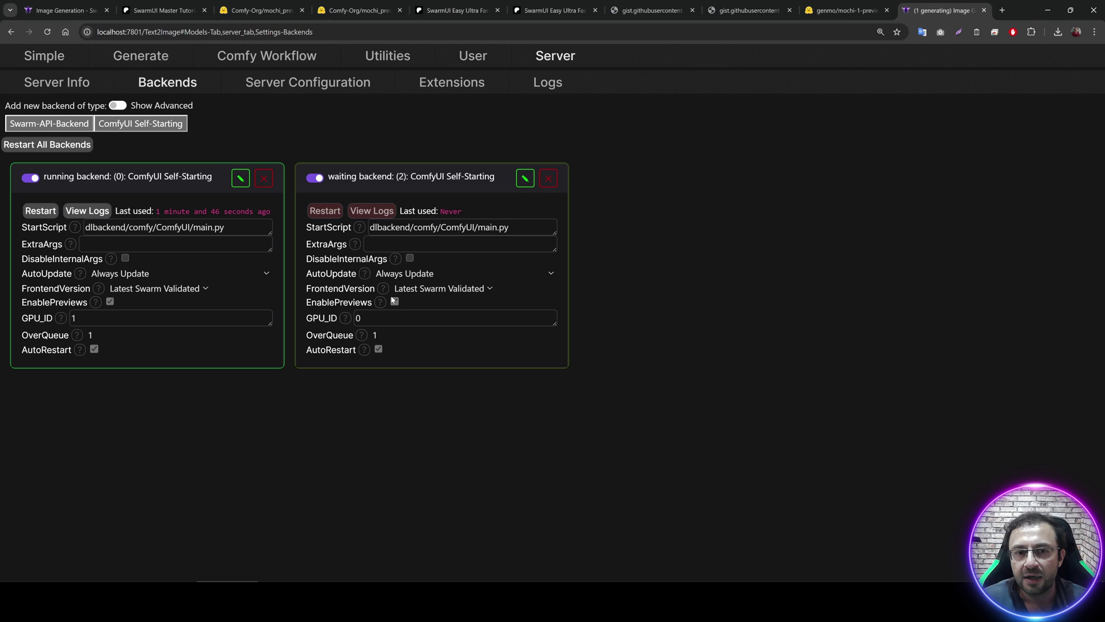
{"action": "left_click", "coordinate": [140, 55]}
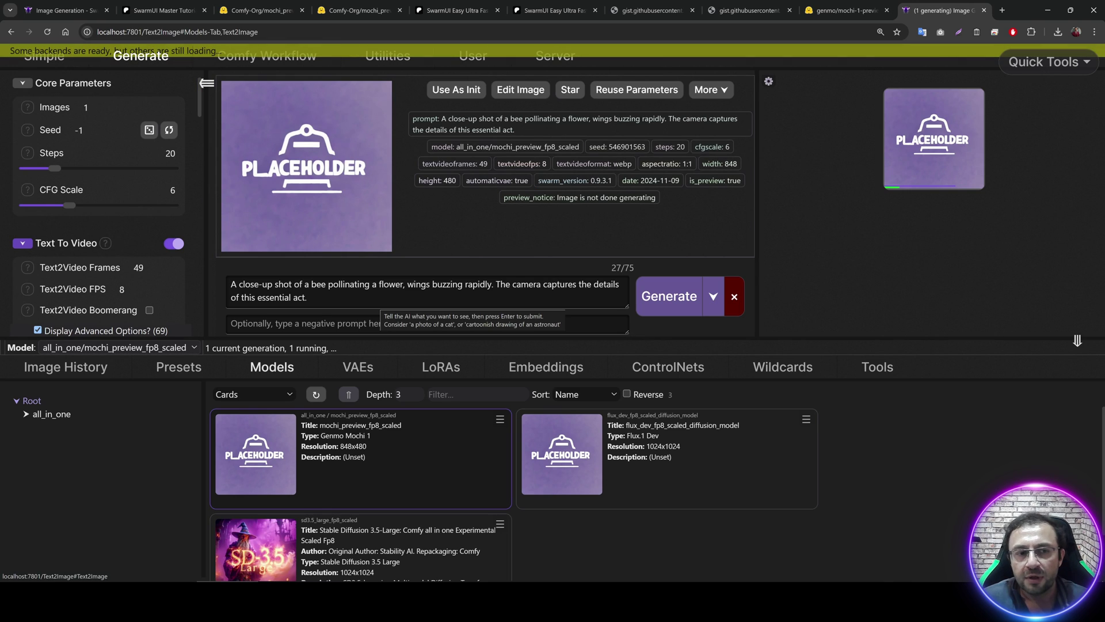
- Queue another bee video and look over the server info and logs pages
{"action": "left_click", "coordinate": [669, 308]}
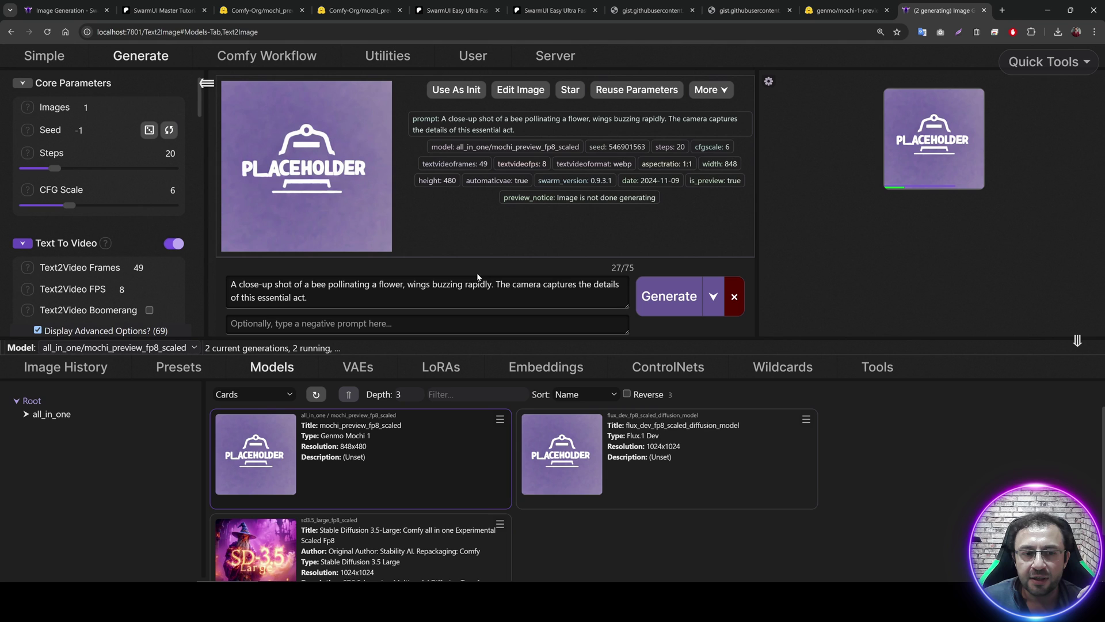
{"action": "left_click", "coordinate": [555, 59]}
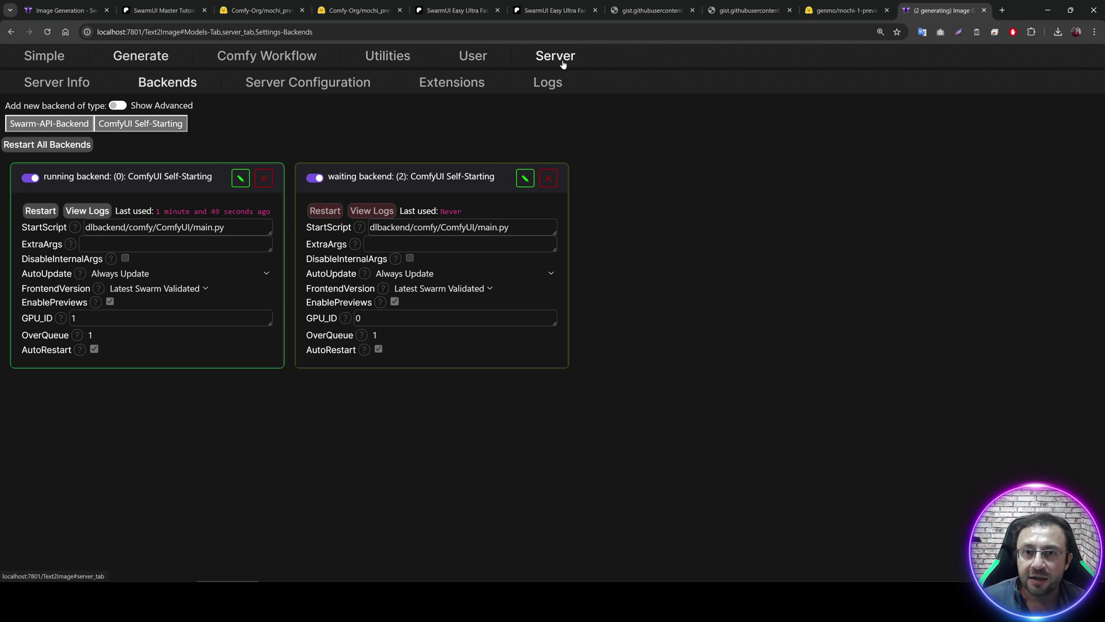
{"action": "left_click", "coordinate": [69, 83]}
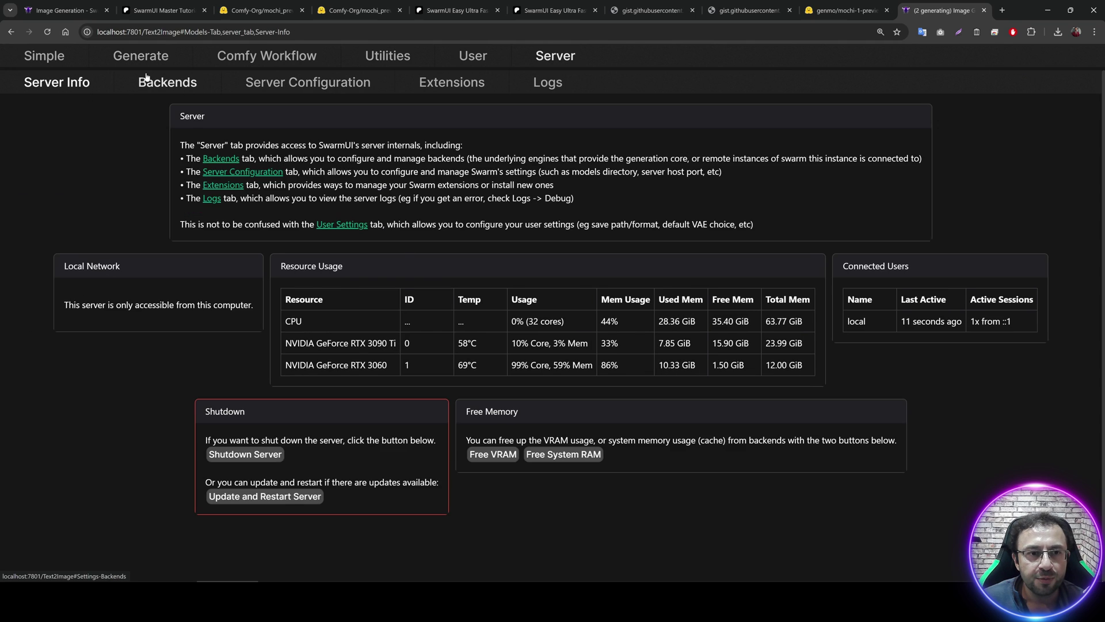
{"action": "left_click", "coordinate": [167, 83]}
{"action": "left_click", "coordinate": [548, 84]}
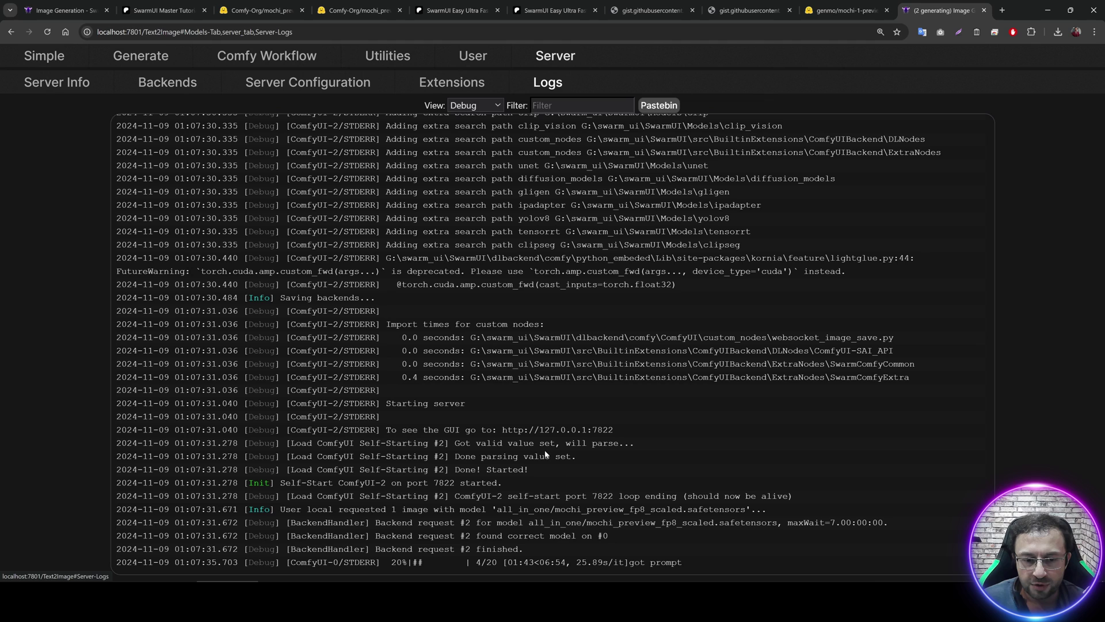
{"action": "left_click", "coordinate": [140, 56]}
- Set the image count to 10 and queue ten bee videos, then watch logs and GPU usage
{"action": "left_click", "coordinate": [85, 108]}
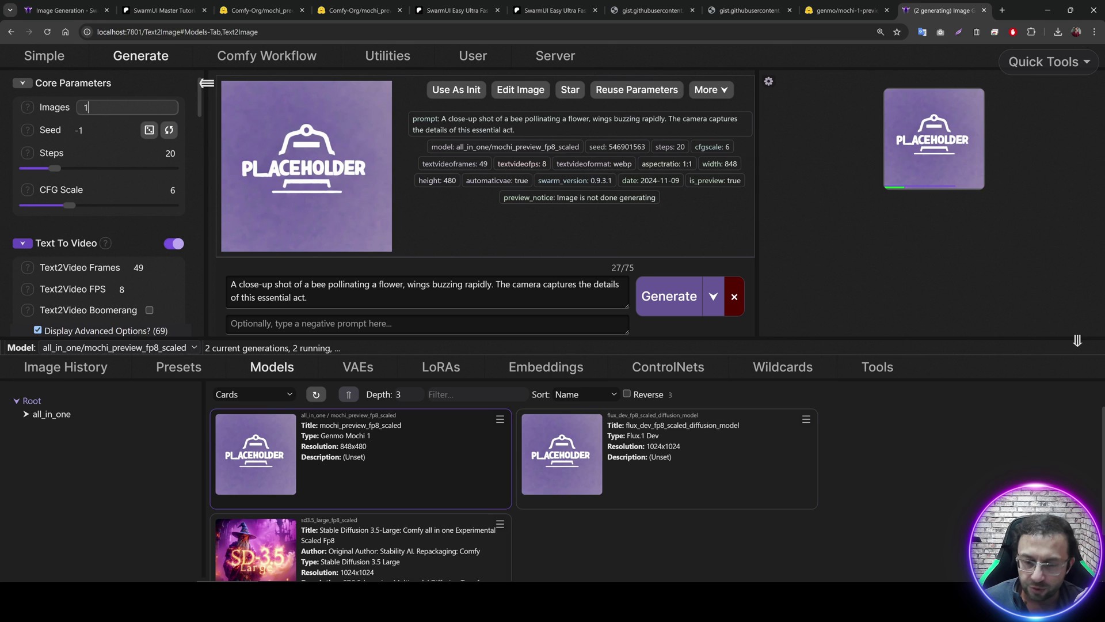
{"action": "type", "text": "0"}
{"action": "left_click", "coordinate": [669, 296]}
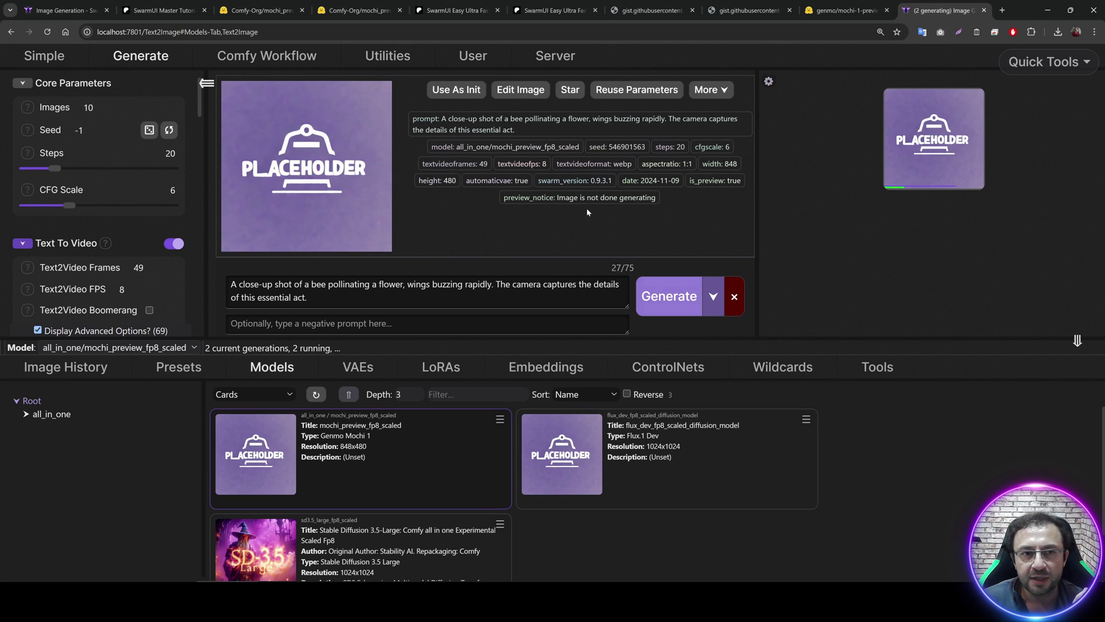
{"action": "left_click", "coordinate": [554, 63]}
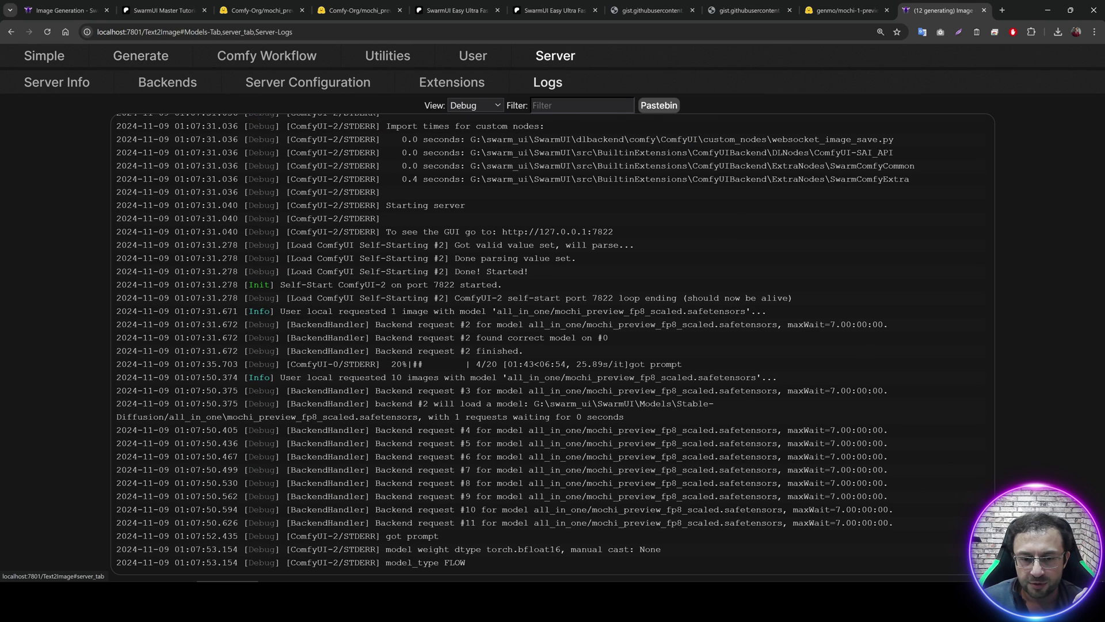
{"action": "key", "text": "alt+Tab"}
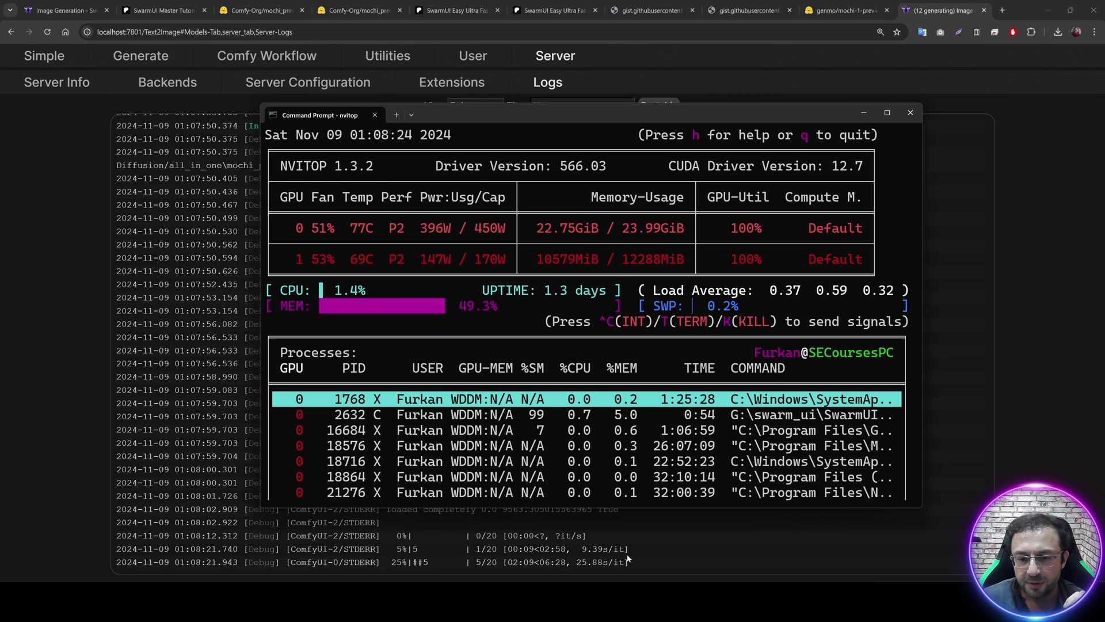
- Highlight the 9.39 s/it generation speed in the server log, then deselect it
{"action": "left_click_drag", "start_coordinate": [629, 551], "coordinate": [523, 550]}
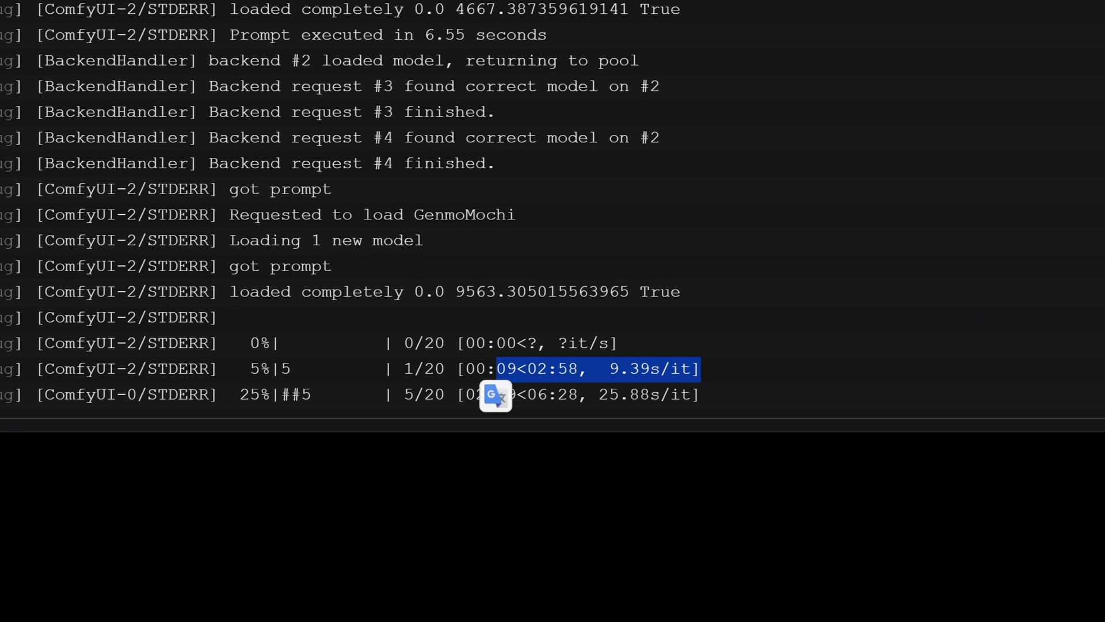
{"action": "left_click", "coordinate": [738, 368]}
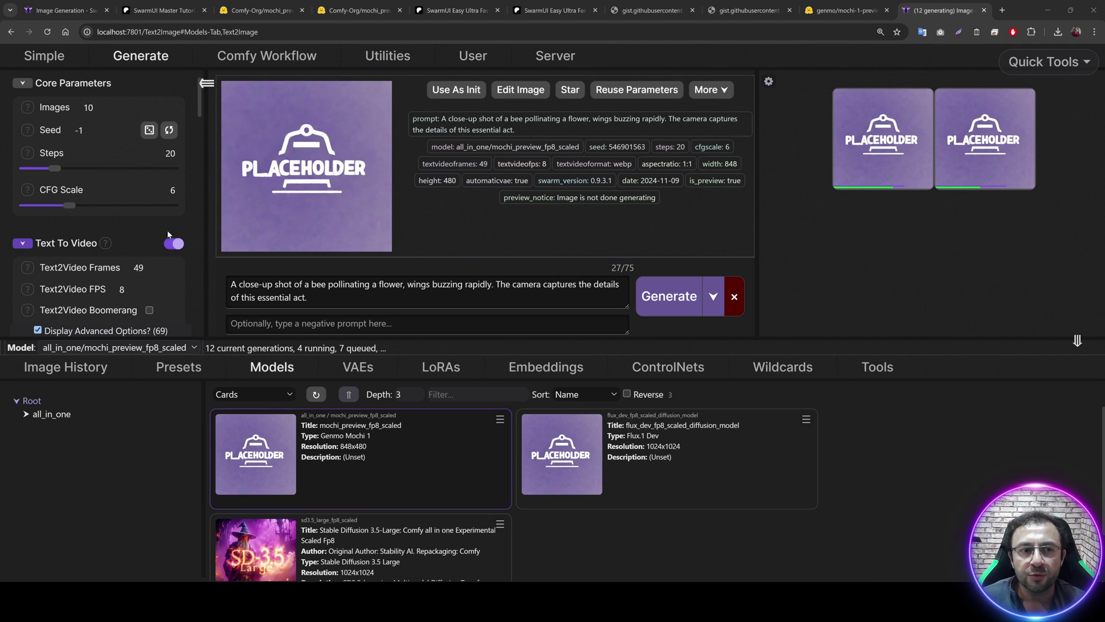
- Review the interrupt options and Text2Video Format list without interrupting, keeping webp as the format
{"action": "scroll", "coordinate": [169, 234], "scroll_direction": "down", "scroll_amount": 1}
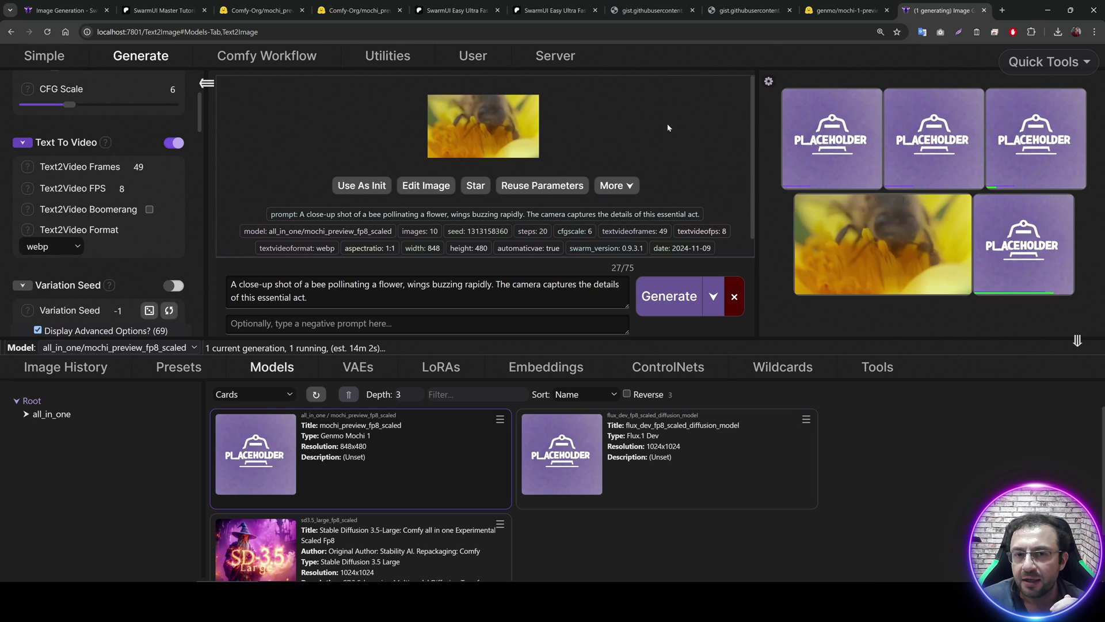
{"action": "right_click", "coordinate": [734, 297]}
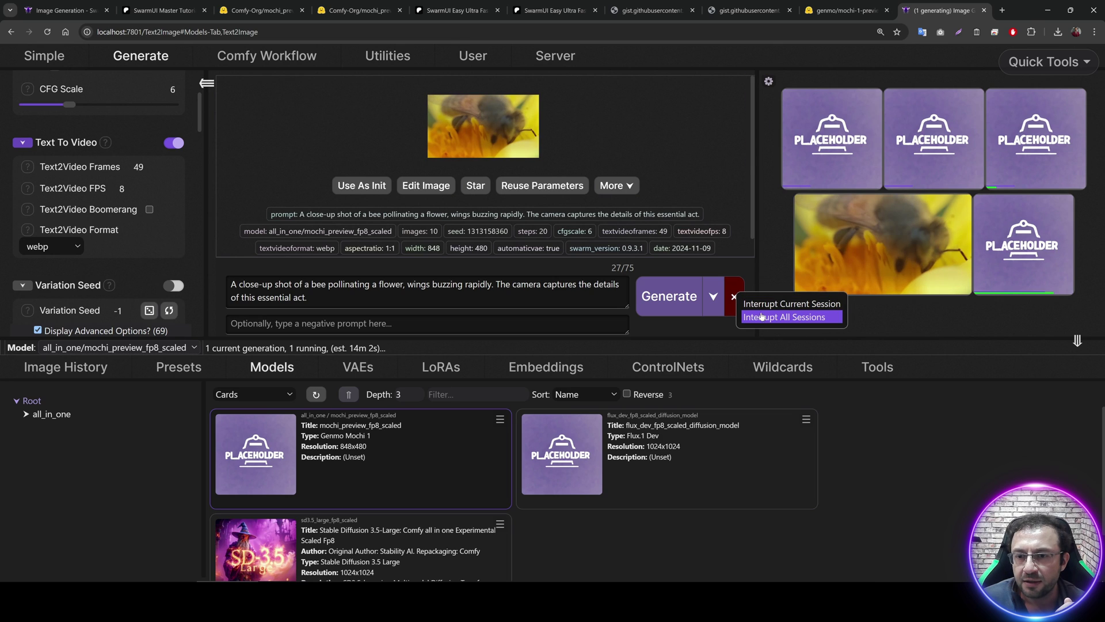
{"action": "left_click", "coordinate": [763, 318]}
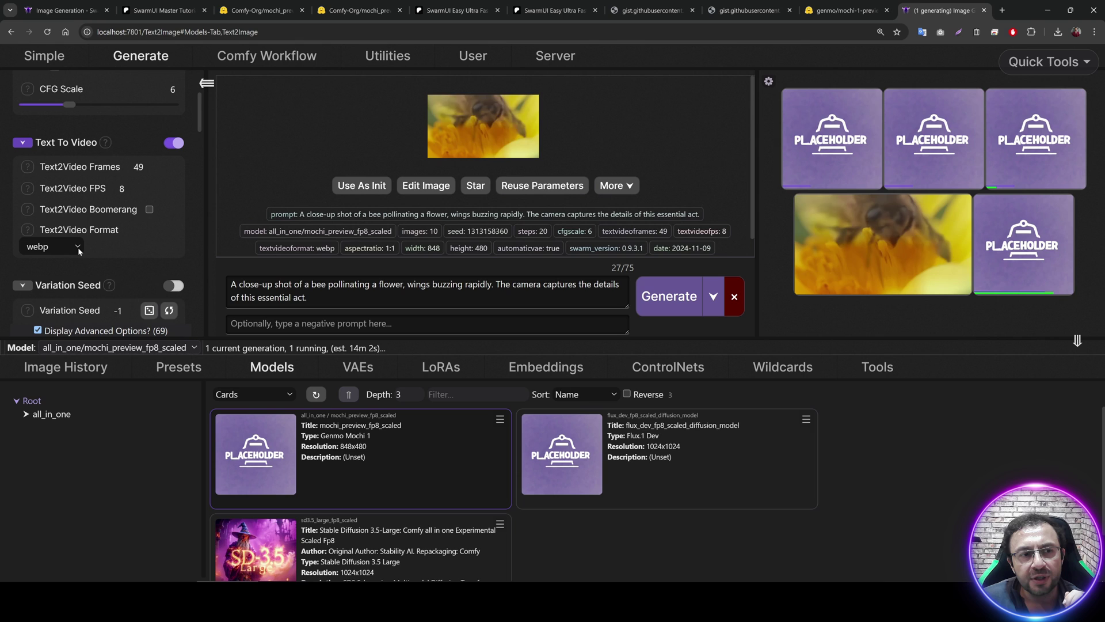
{"action": "left_click", "coordinate": [58, 251]}
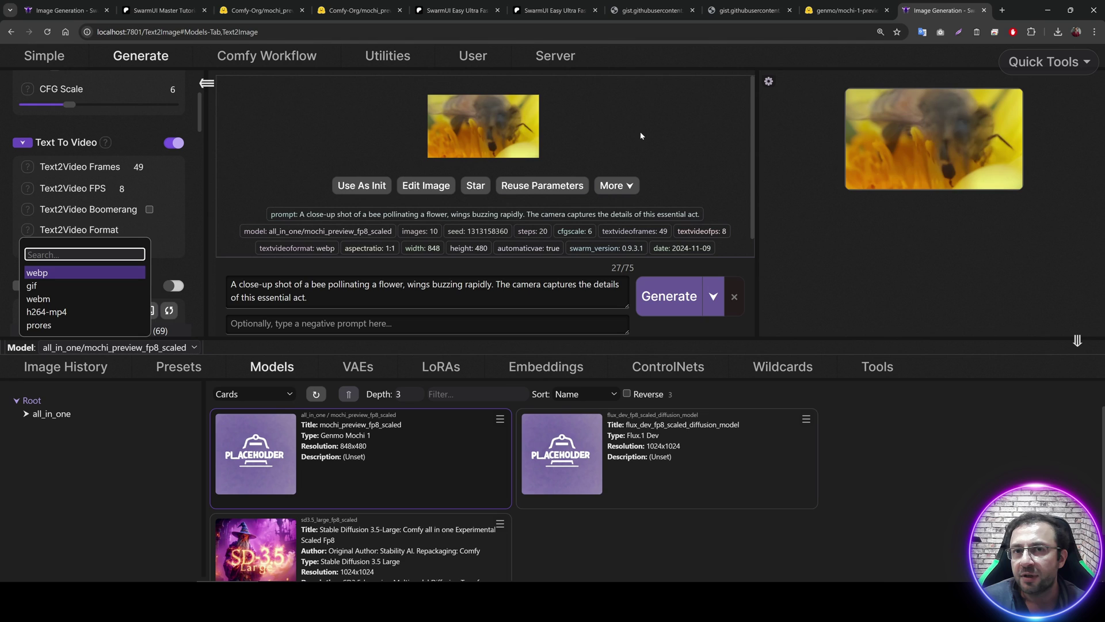
{"action": "left_click", "coordinate": [905, 252]}
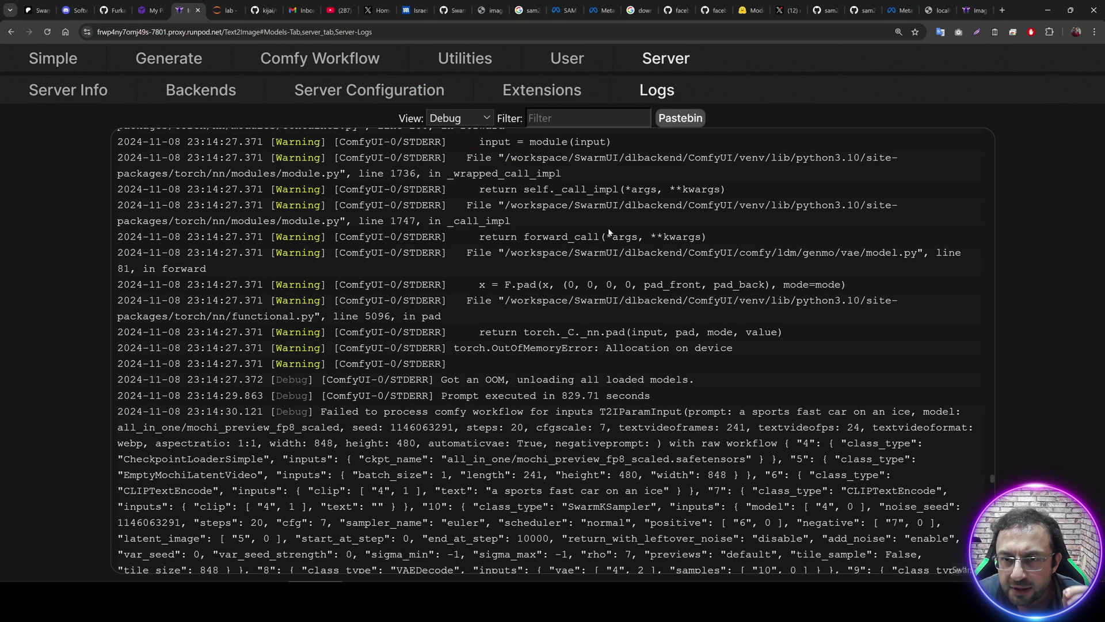
- Note the torch.OutOfMemoryError in the RunPod log, then reopen local SwarmUI's Advanced Sampling options
{"action": "left_click_drag", "start_coordinate": [454, 348], "coordinate": [739, 348]}
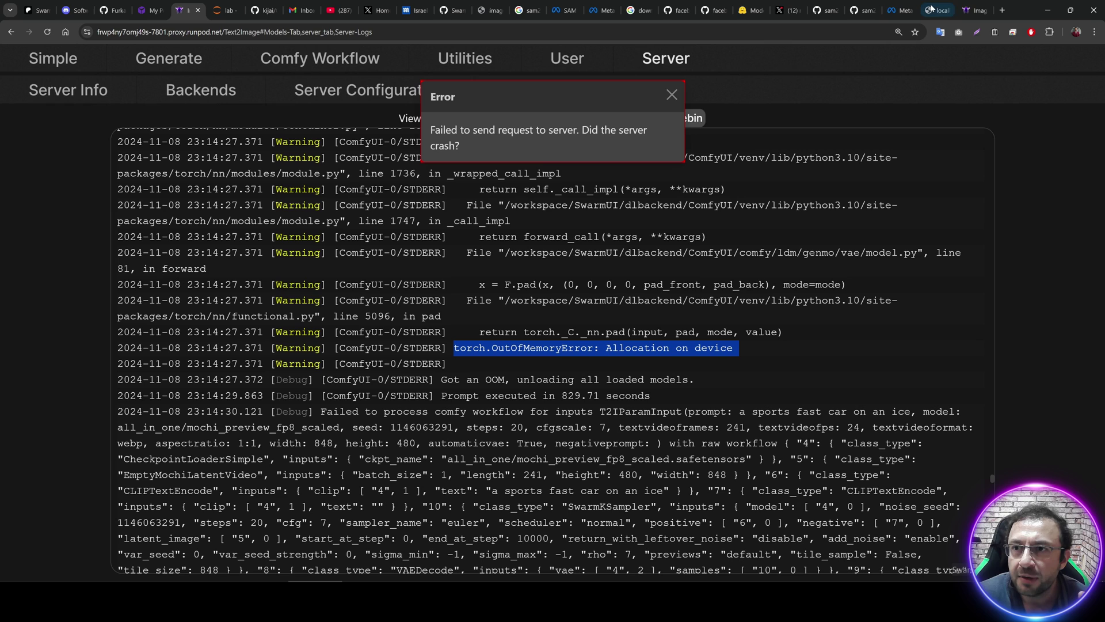
{"action": "left_click", "coordinate": [970, 10]}
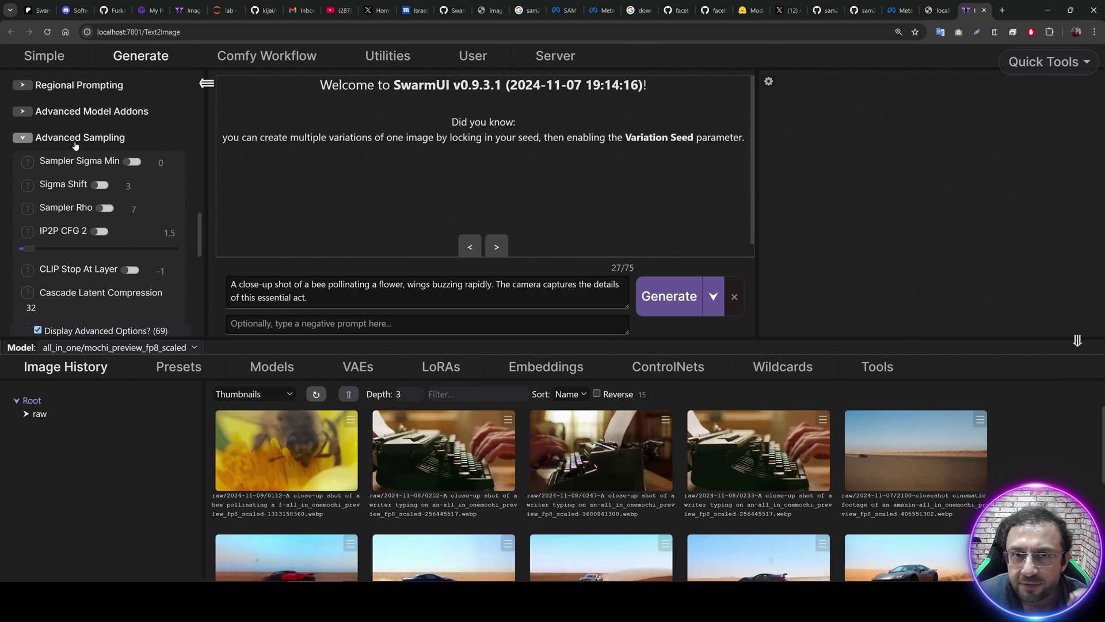
{"action": "left_click", "coordinate": [73, 139]}
{"action": "left_click", "coordinate": [105, 140]}
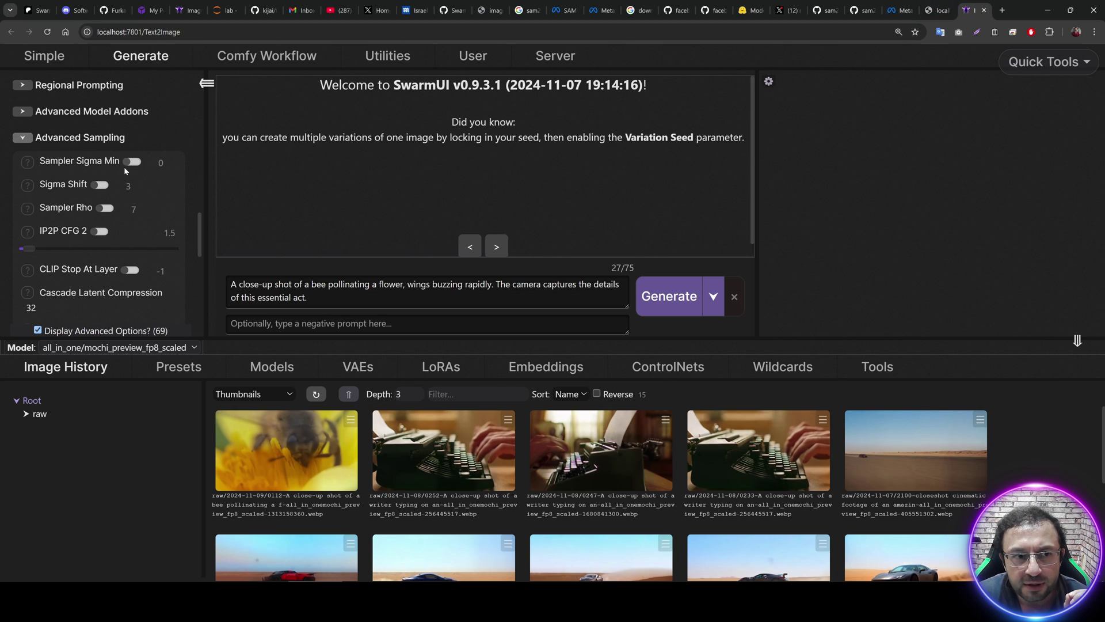
- Enable VAE Tile Size and VAE Tile Overlap, changing tile size from 256 to 160
{"action": "scroll", "coordinate": [123, 167], "scroll_direction": "down", "scroll_amount": 3}
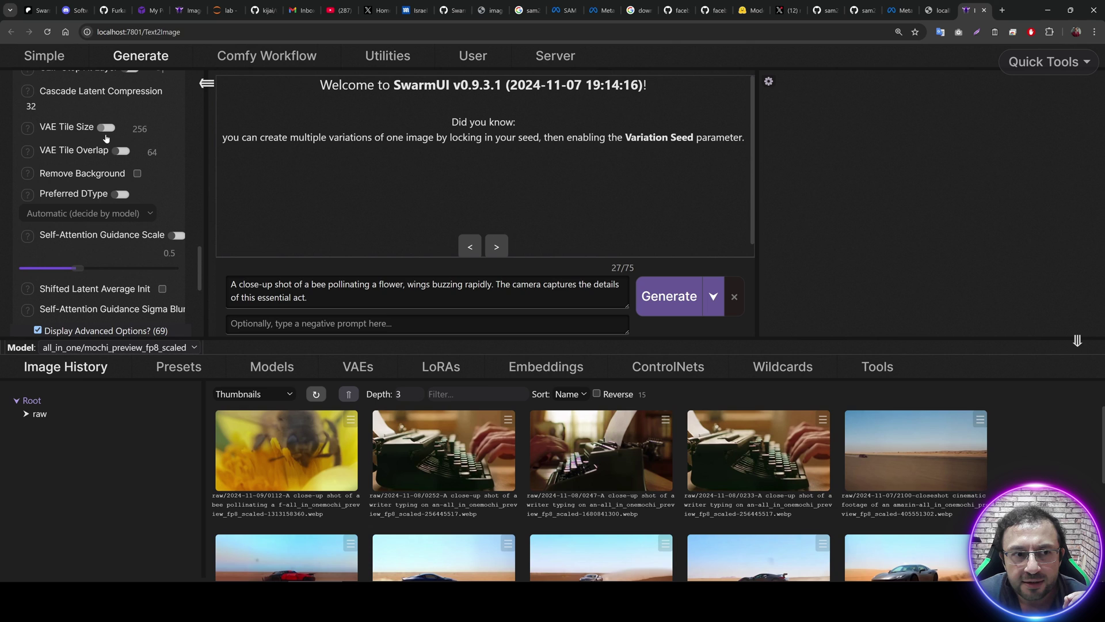
{"action": "left_click", "coordinate": [107, 128]}
{"action": "left_click", "coordinate": [121, 151]}
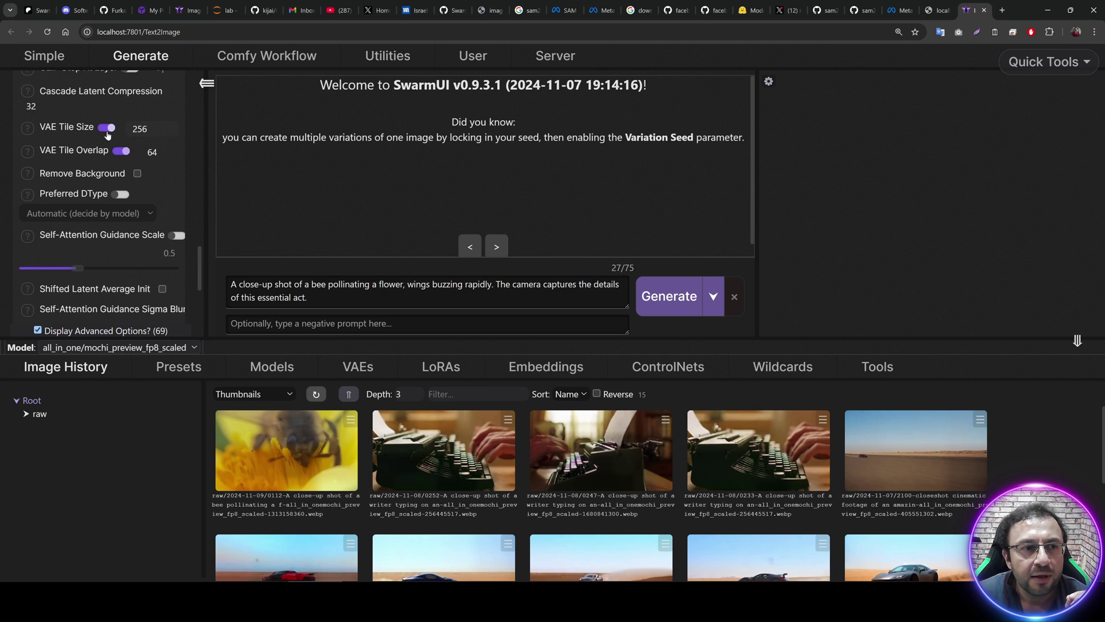
{"action": "double_click", "coordinate": [140, 129]}
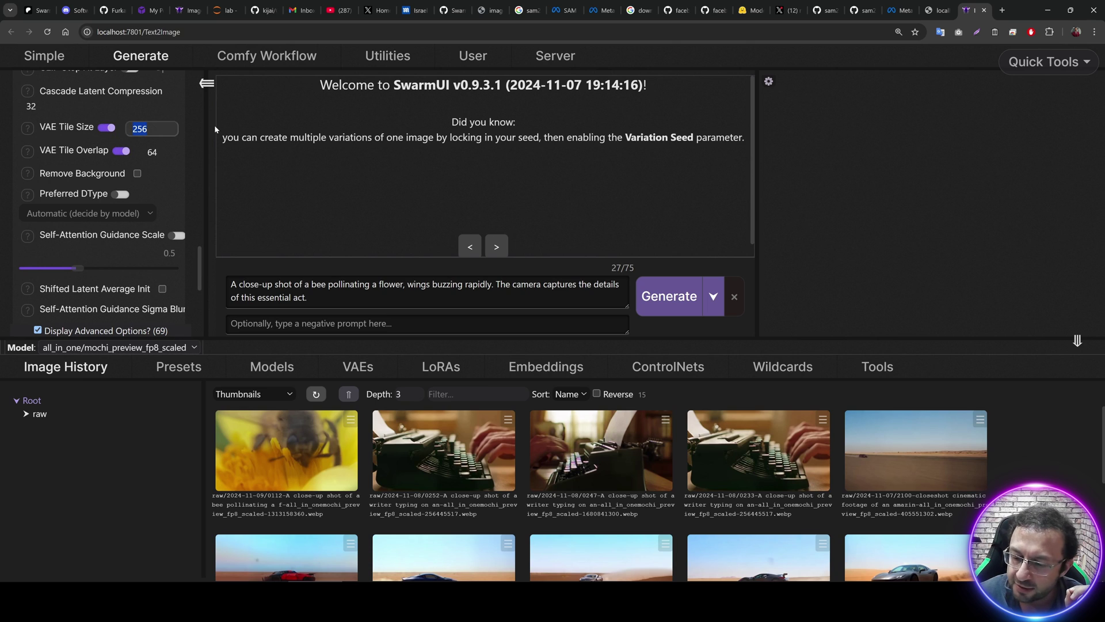
{"action": "type", "text": "160"}
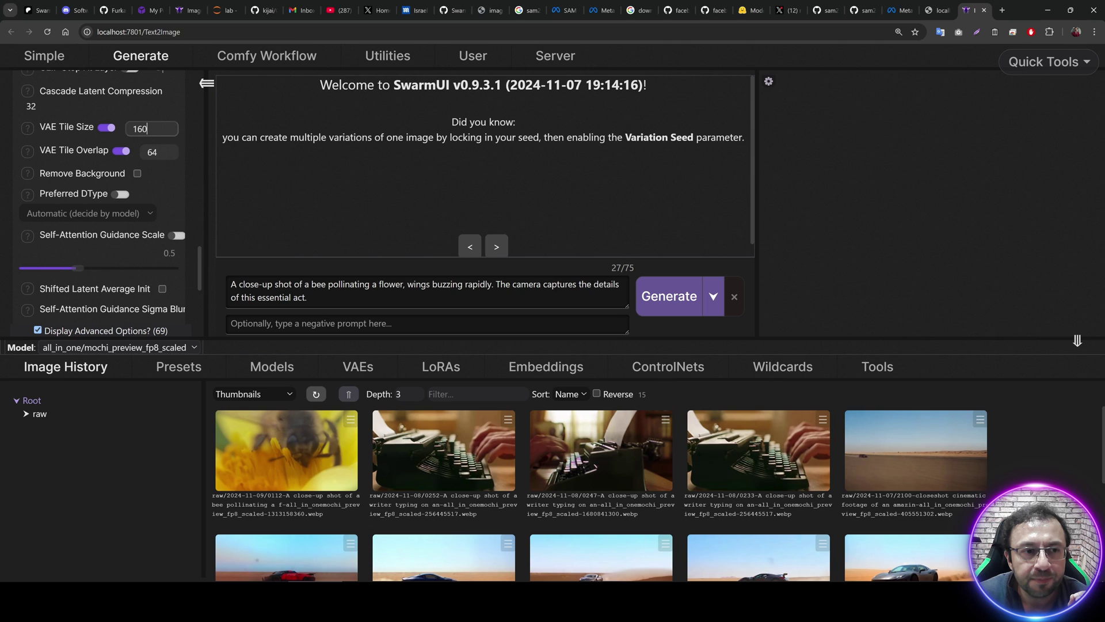
{"action": "double_click", "coordinate": [152, 152]}
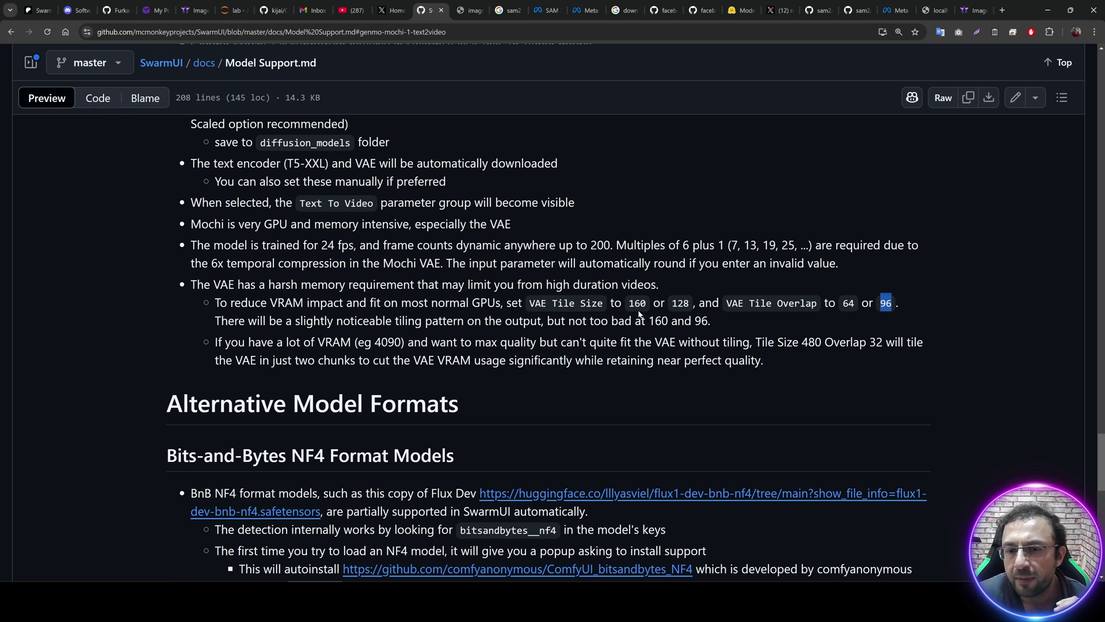
- Highlight Model Support.md's 'To reduce VRAM impact' tip and its recommended overlap value 96
{"action": "triple_click", "coordinate": [460, 311]}
{"action": "left_click", "coordinate": [460, 311]}
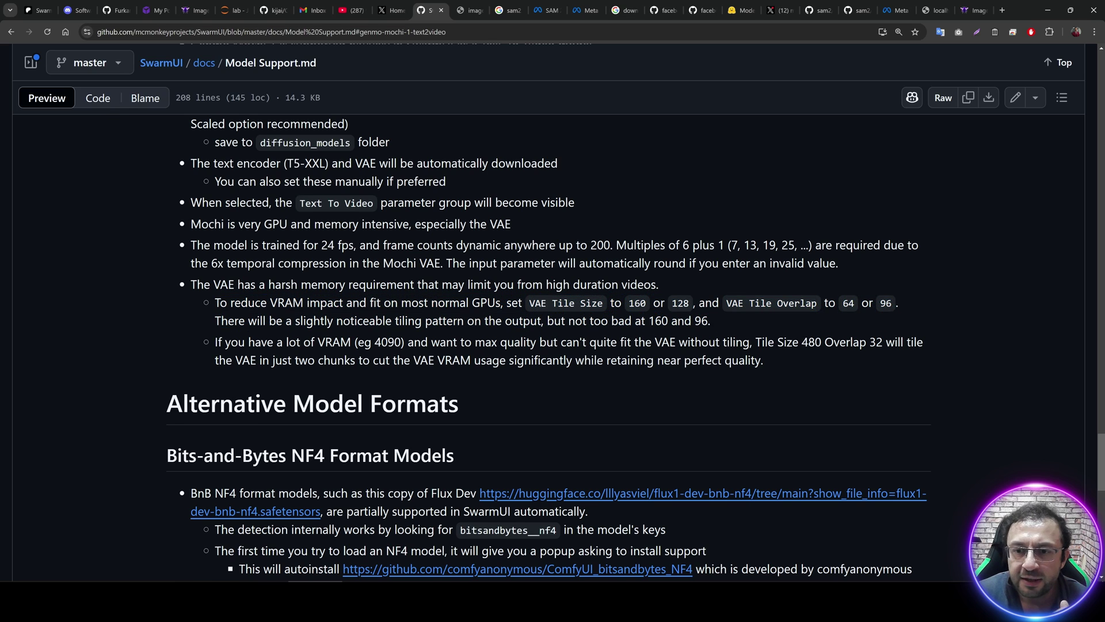
{"action": "double_click", "coordinate": [699, 321]}
{"action": "left_click", "coordinate": [758, 335]}
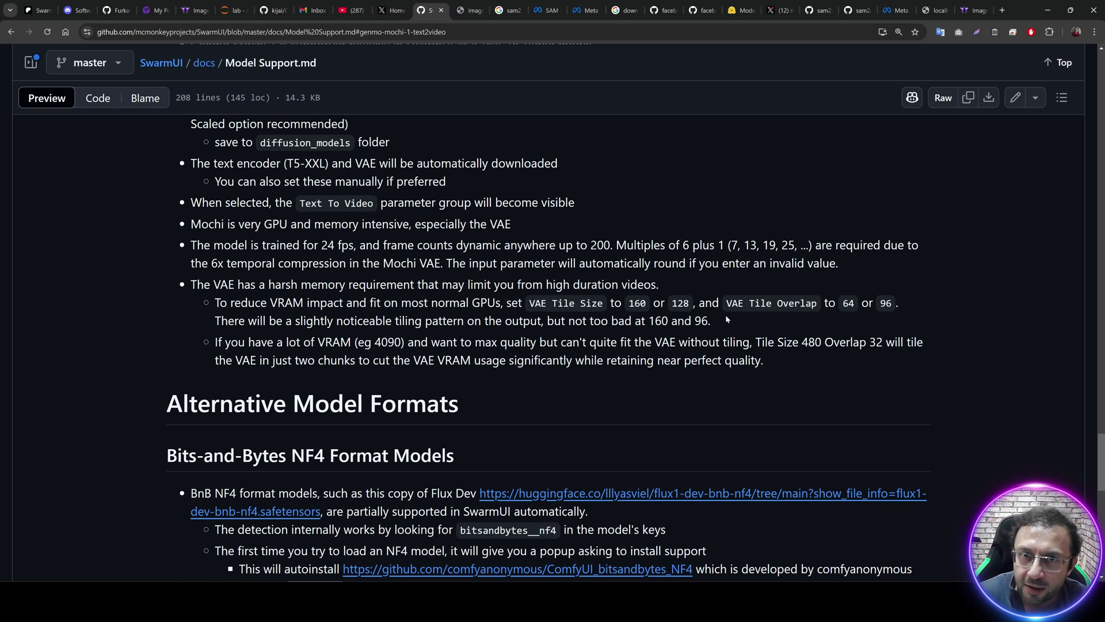
- Open the Massed Compute signup link in a background tab and highlight the Massed Compute Instructions heading
{"action": "key", "text": "alt+Tab"}
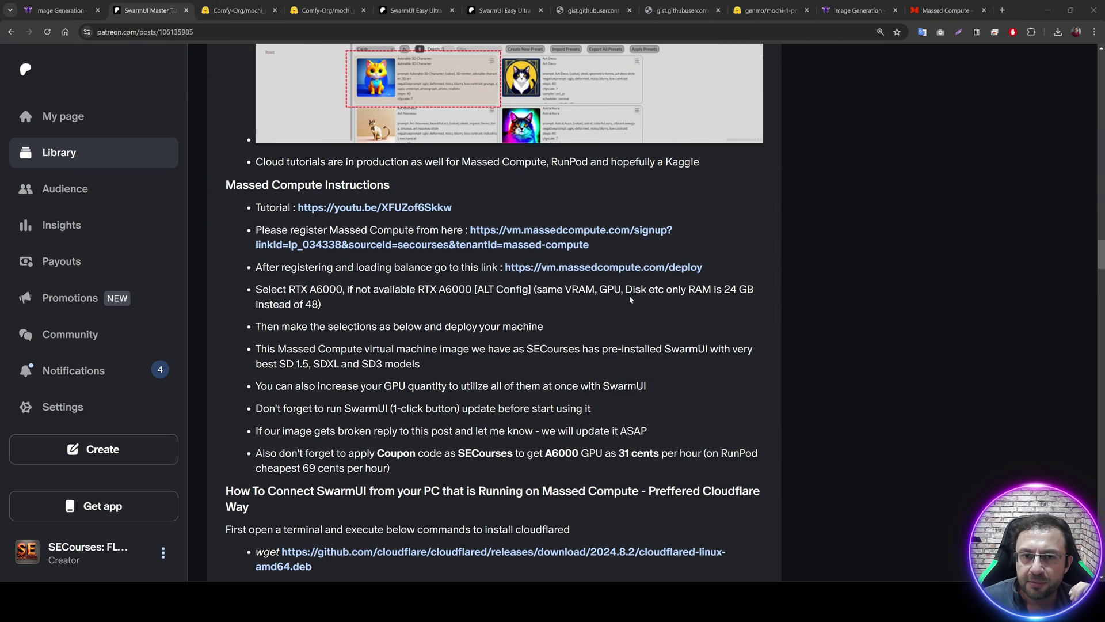
{"action": "middle_click", "coordinate": [540, 232]}
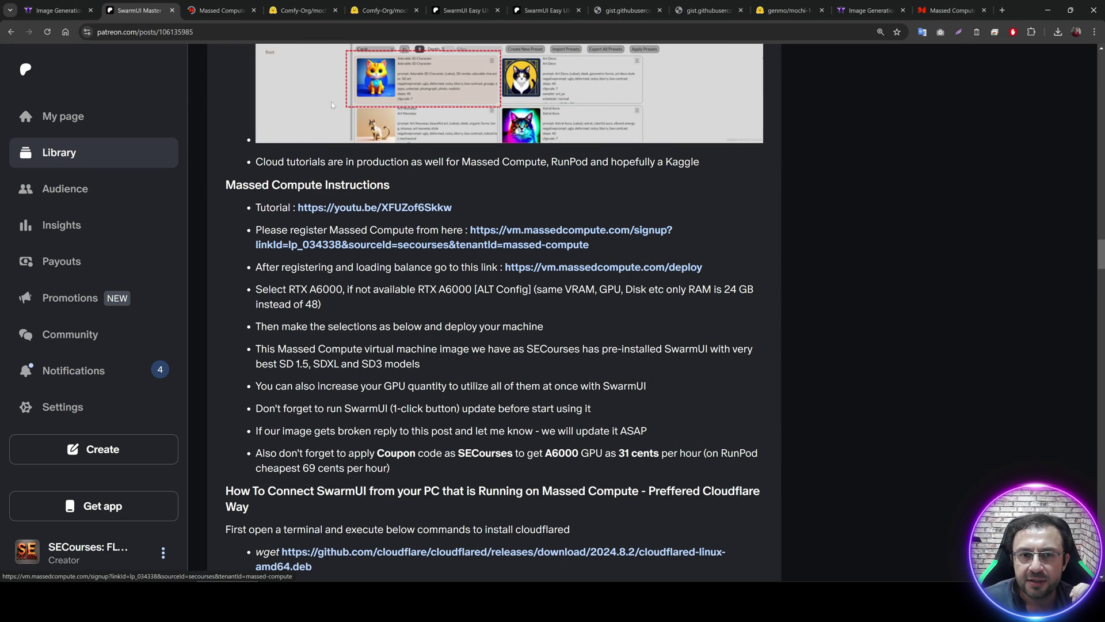
{"action": "left_click_drag", "start_coordinate": [237, 185], "coordinate": [369, 184]}
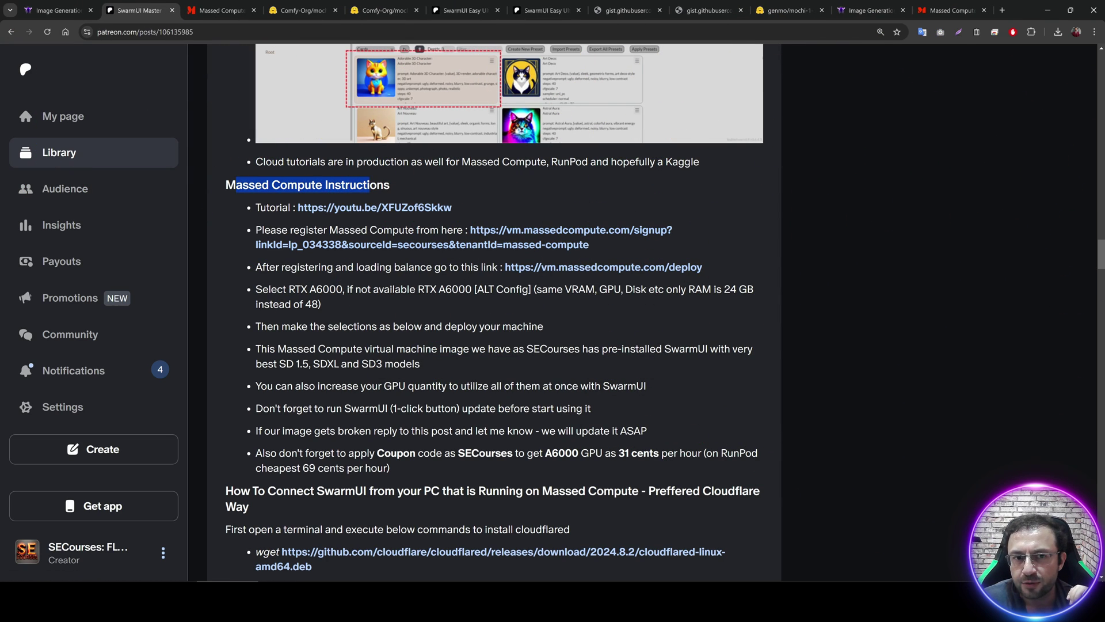
- On the Massed Compute deploy page, choose the regular (non-spot) RTX A6000 GPU type
{"action": "left_click", "coordinate": [216, 8]}
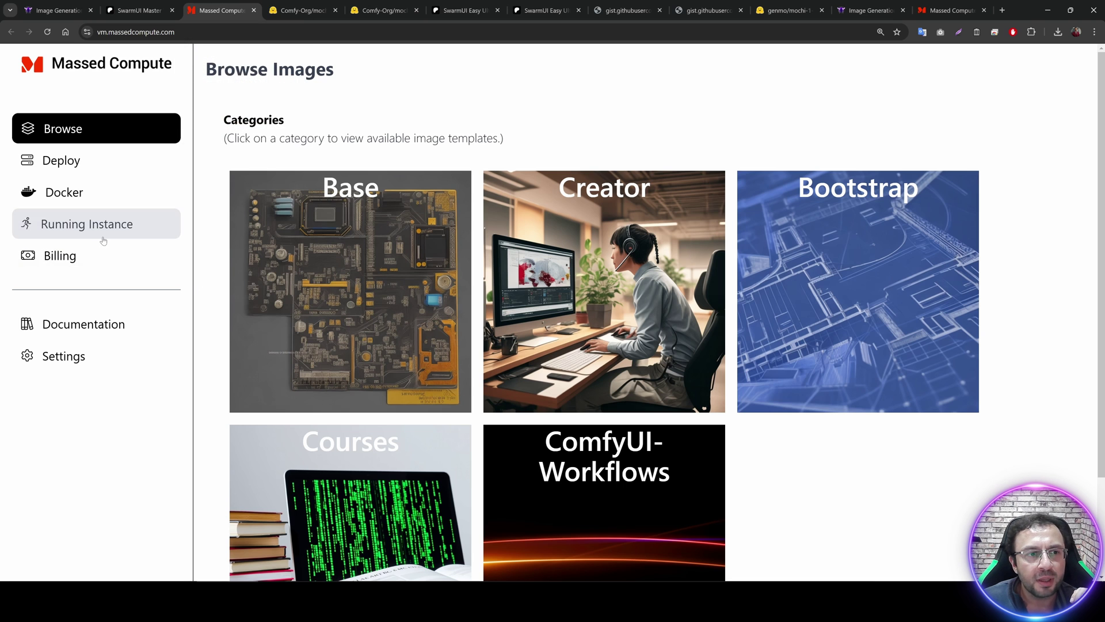
{"action": "left_click", "coordinate": [77, 257]}
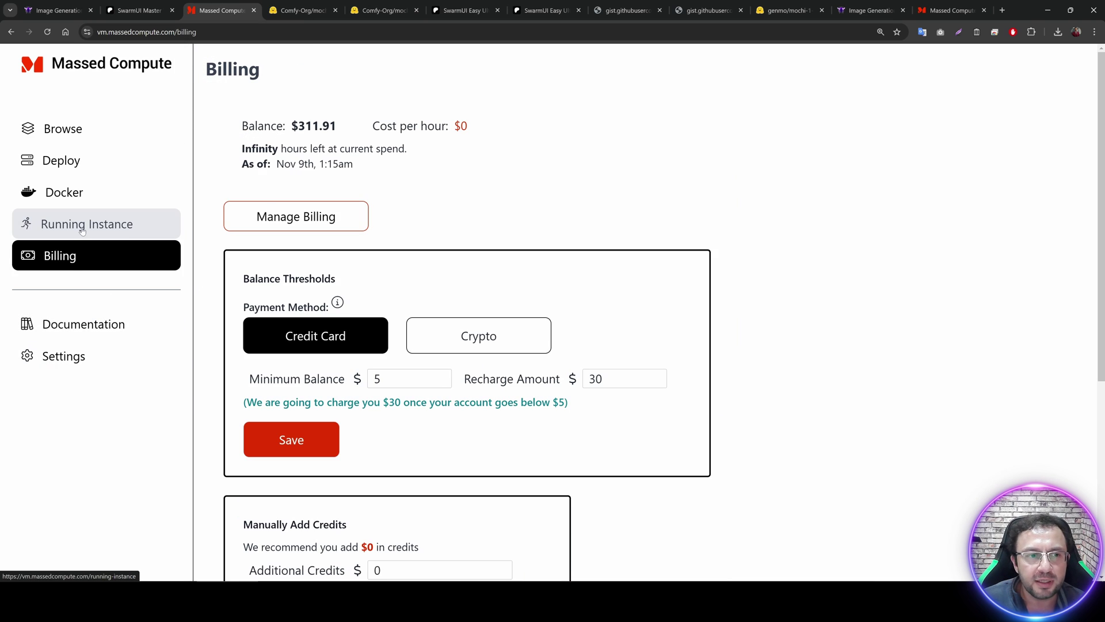
{"action": "left_click", "coordinate": [83, 230]}
{"action": "left_click", "coordinate": [69, 163]}
{"action": "scroll", "coordinate": [310, 374], "scroll_direction": "down", "scroll_amount": 1}
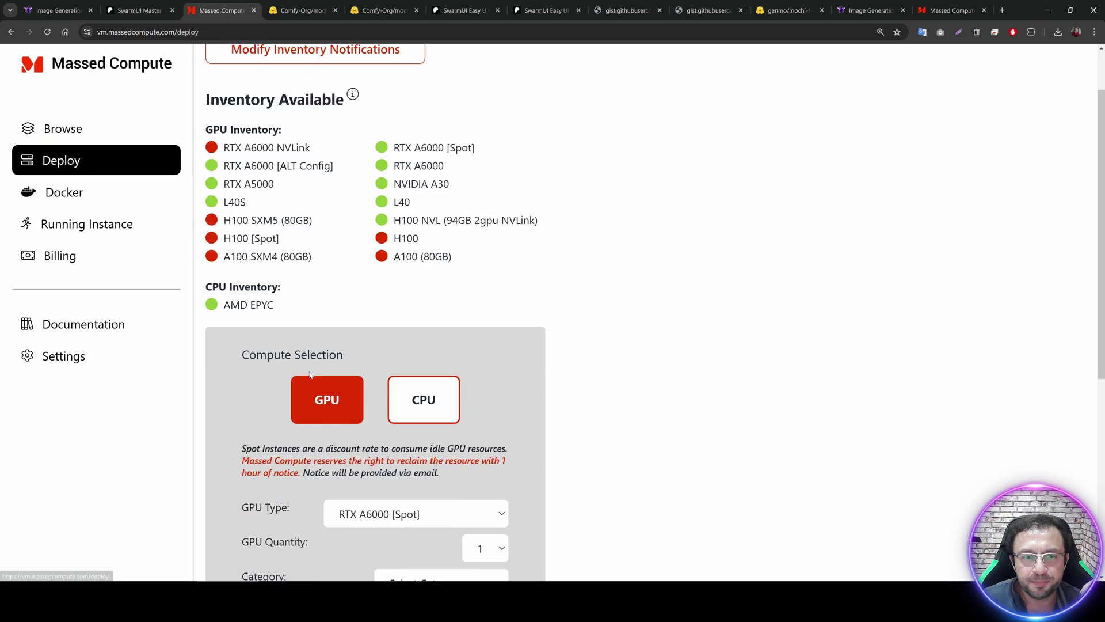
{"action": "scroll", "coordinate": [310, 374], "scroll_direction": "down", "scroll_amount": 4}
{"action": "left_click", "coordinate": [416, 284]}
{"action": "left_click", "coordinate": [373, 378]}
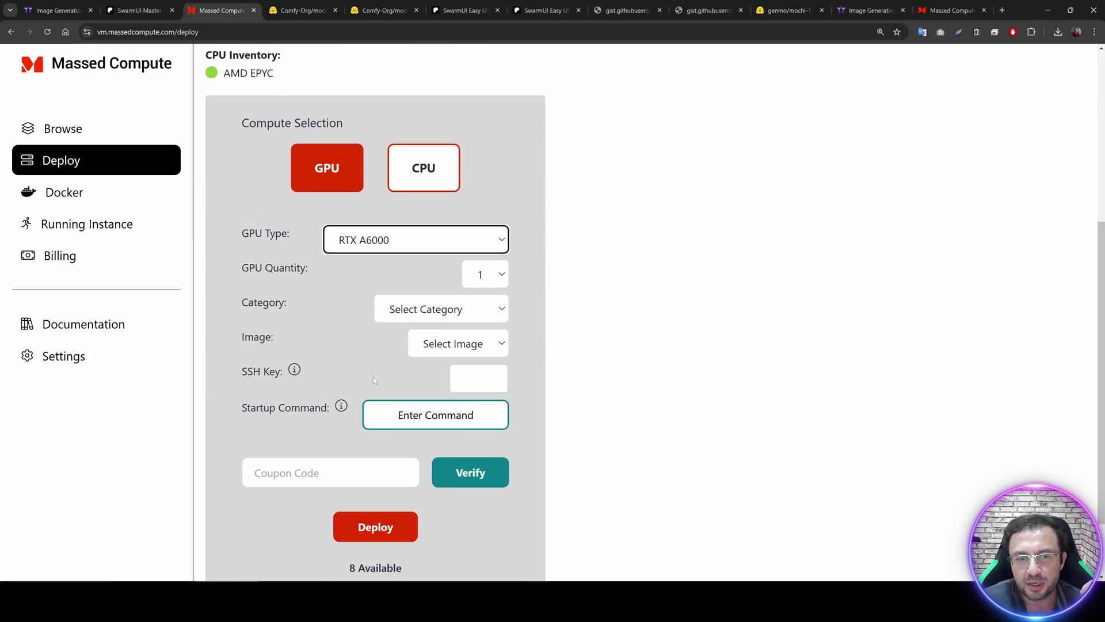
- Select the Creator image category and the SECourses image
{"action": "scroll", "coordinate": [373, 377], "scroll_direction": "down", "scroll_amount": 2}
{"action": "left_click", "coordinate": [450, 219]}
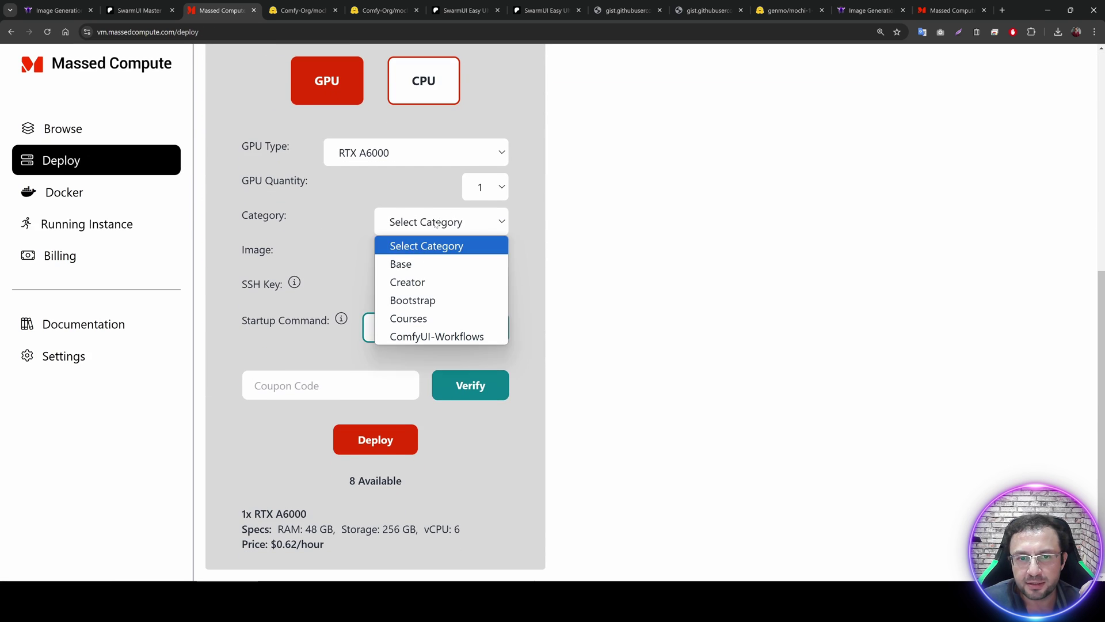
{"action": "left_click", "coordinate": [410, 280]}
{"action": "left_click", "coordinate": [440, 256]}
{"action": "left_click", "coordinate": [414, 405]}
- Verify coupon SECourses and deploy the instance at the discounted $0.31/hour price
{"action": "left_click", "coordinate": [322, 385]}
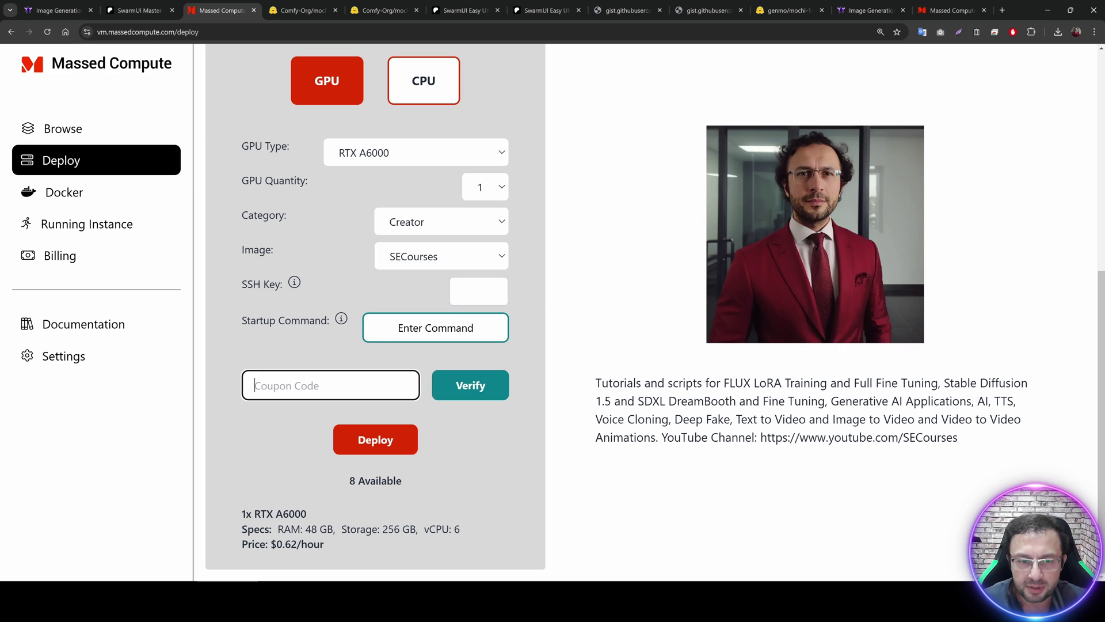
{"action": "type", "text": "SECourses"}
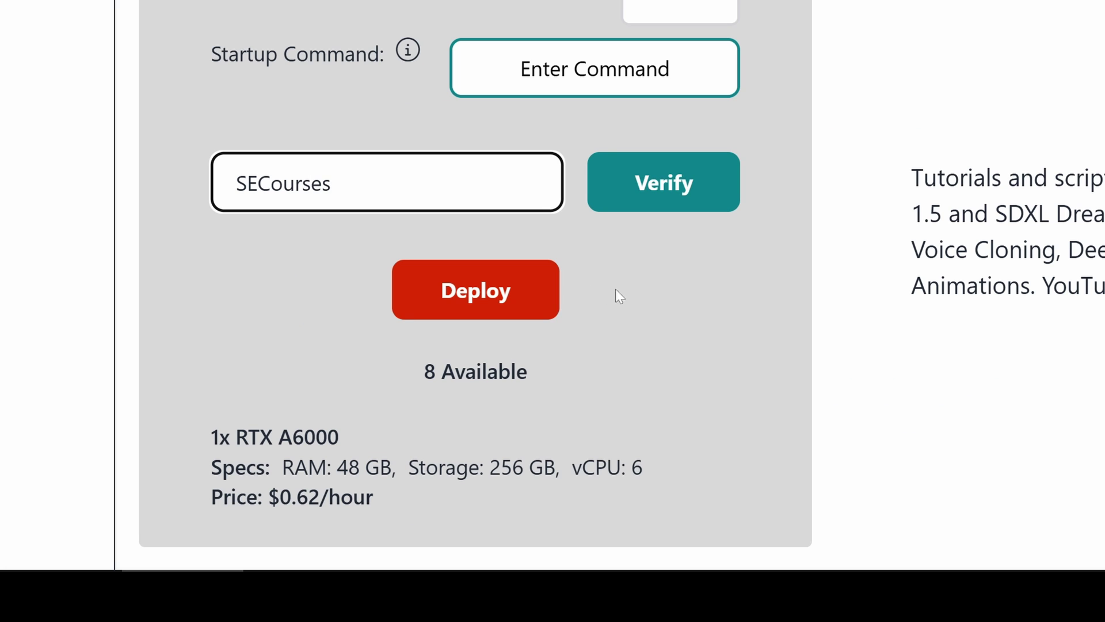
{"action": "left_click", "coordinate": [703, 195]}
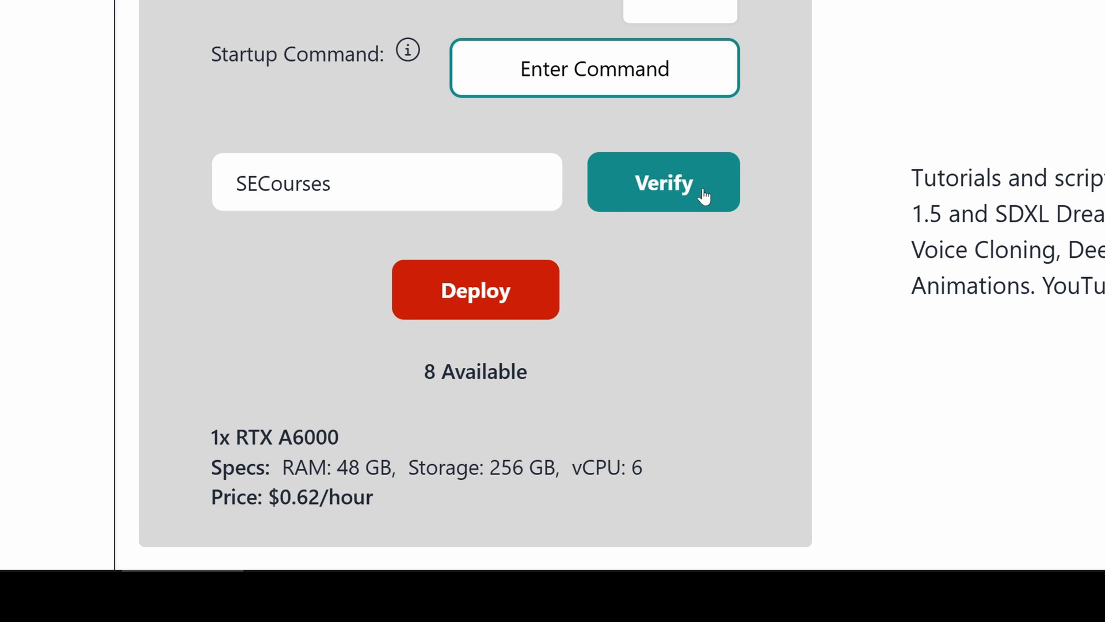
{"action": "left_click", "coordinate": [509, 295]}
{"action": "scroll", "coordinate": [761, 347], "scroll_direction": "down", "scroll_amount": 2}
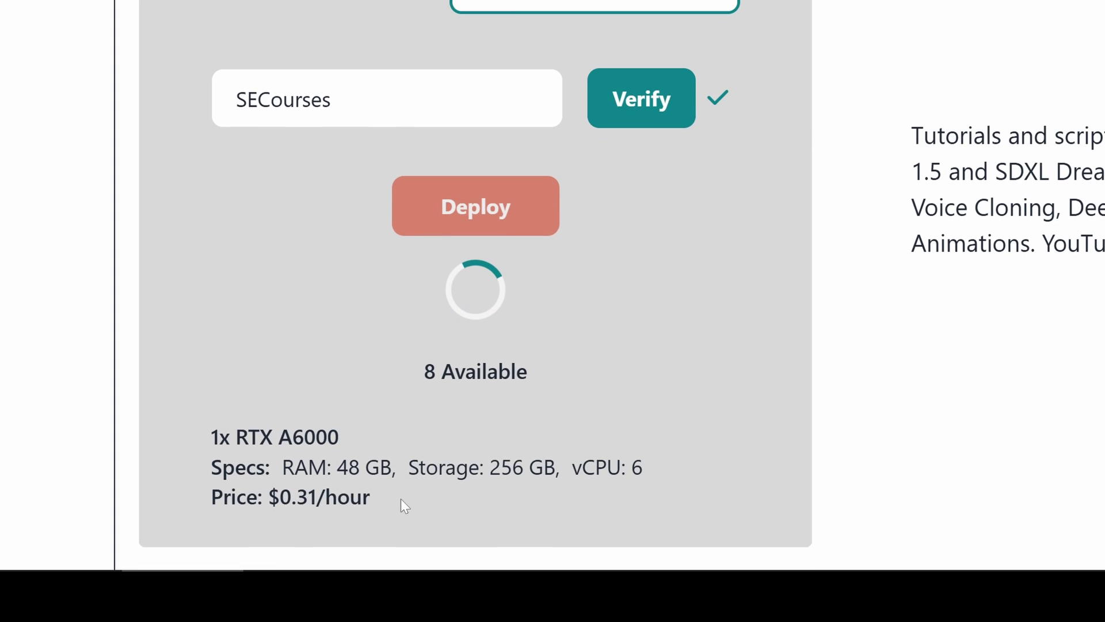
{"action": "left_click_drag", "start_coordinate": [401, 499], "coordinate": [224, 499]}
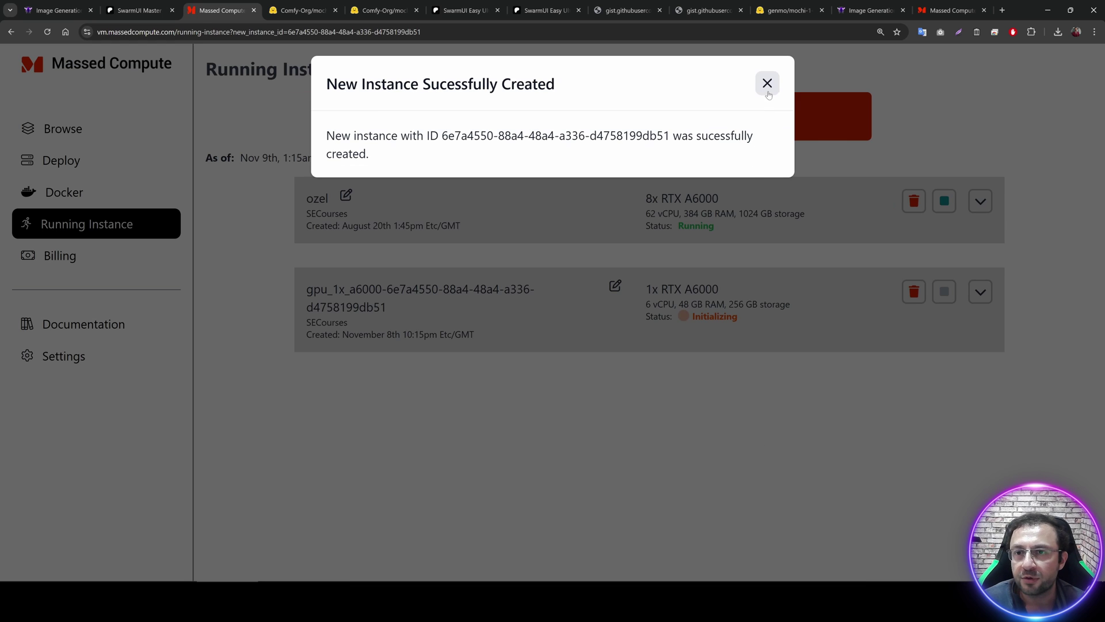
- Dismiss the confirmation and expand the new instance's details, showing its 48 GB RAM
{"action": "left_click", "coordinate": [768, 83]}
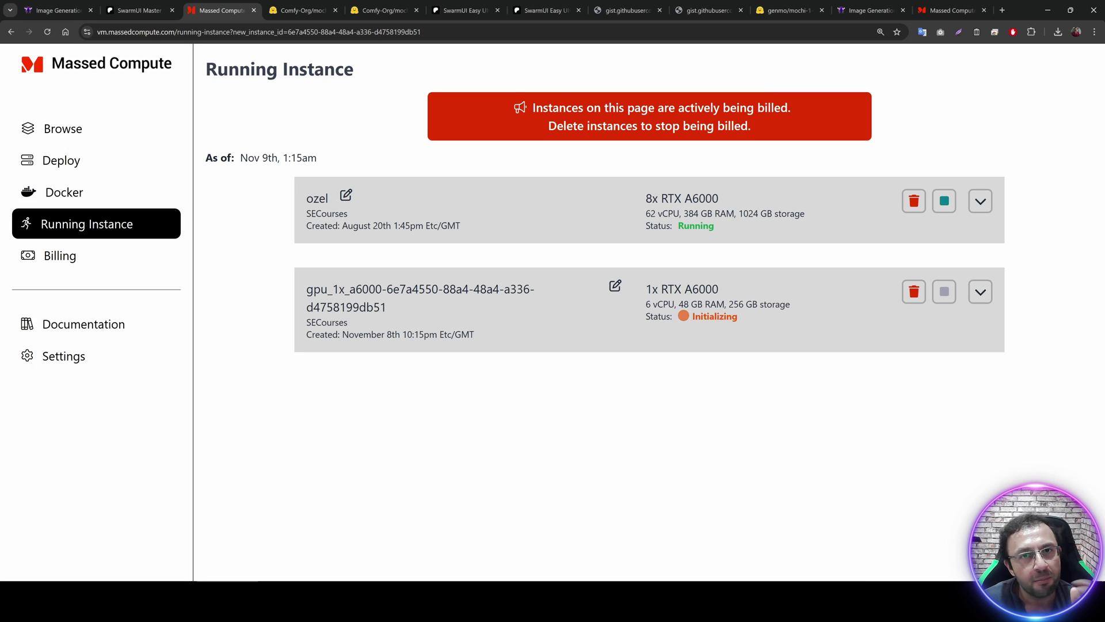
{"action": "left_click", "coordinate": [987, 294]}
{"action": "left_click_drag", "start_coordinate": [674, 304], "coordinate": [719, 304]}
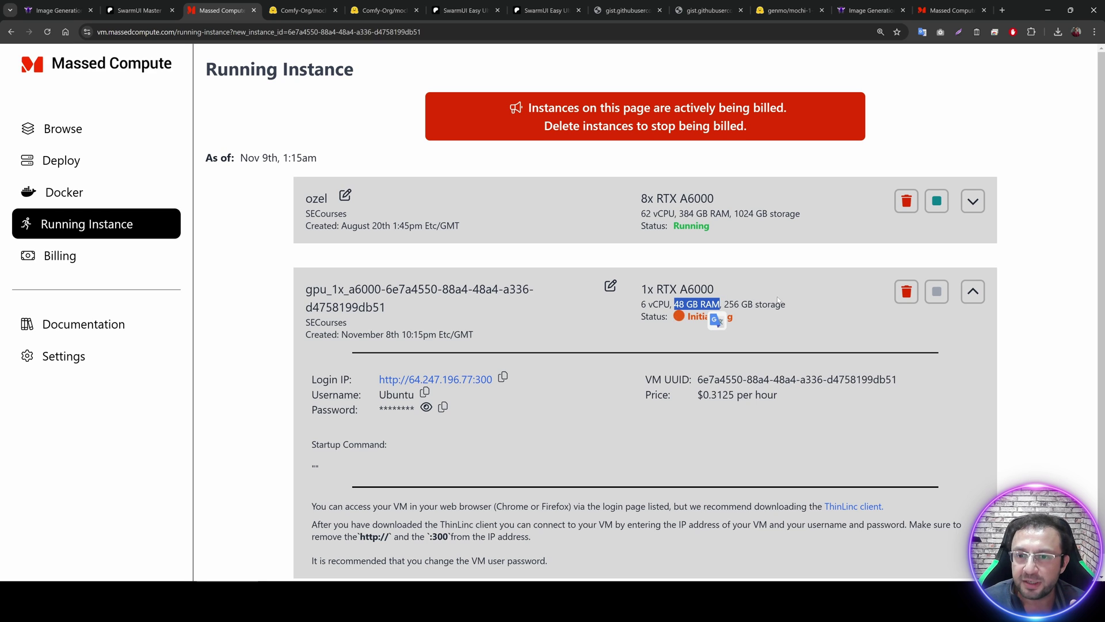
{"action": "left_click_drag", "start_coordinate": [777, 300], "coordinate": [724, 304]}
{"action": "scroll", "coordinate": [755, 341], "scroll_direction": "down", "scroll_amount": 1}
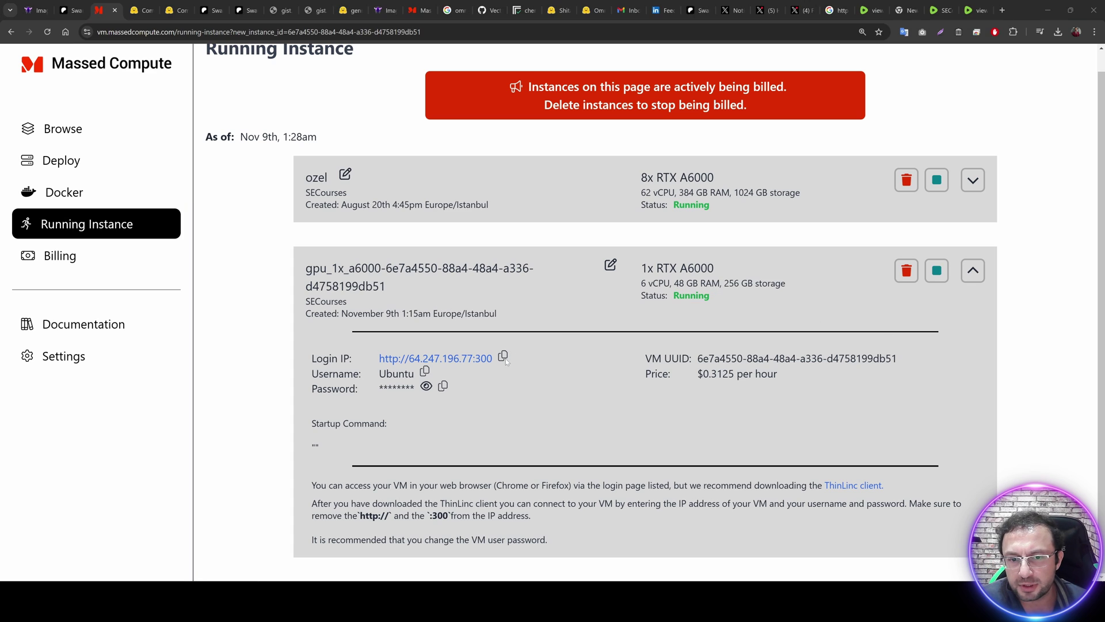
- Copy the new instance's login IP and log in to it with the ThinLinc client
{"action": "left_click", "coordinate": [503, 357]}
{"action": "key", "text": "super"}
{"action": "type", "text": "thinlinc"}
{"action": "key", "text": "Return"}
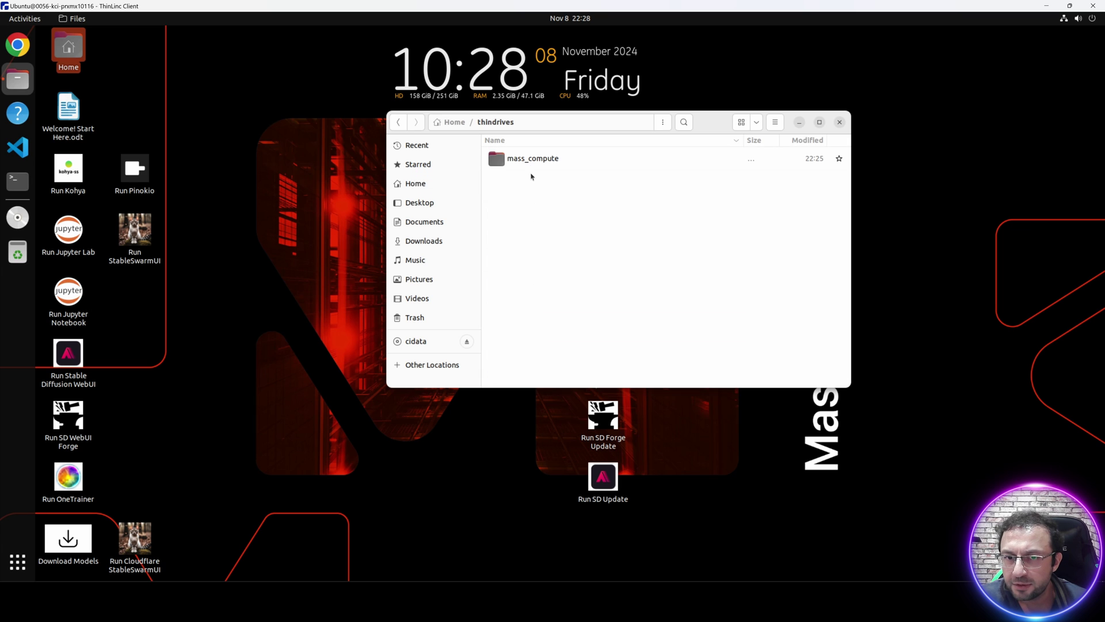
{"action": "left_click", "coordinate": [531, 161]}
- Move SwarmUI_Model_Downloader_v11.zip from mass_compute to Downloads and extract it there
{"action": "double_click", "coordinate": [532, 161]}
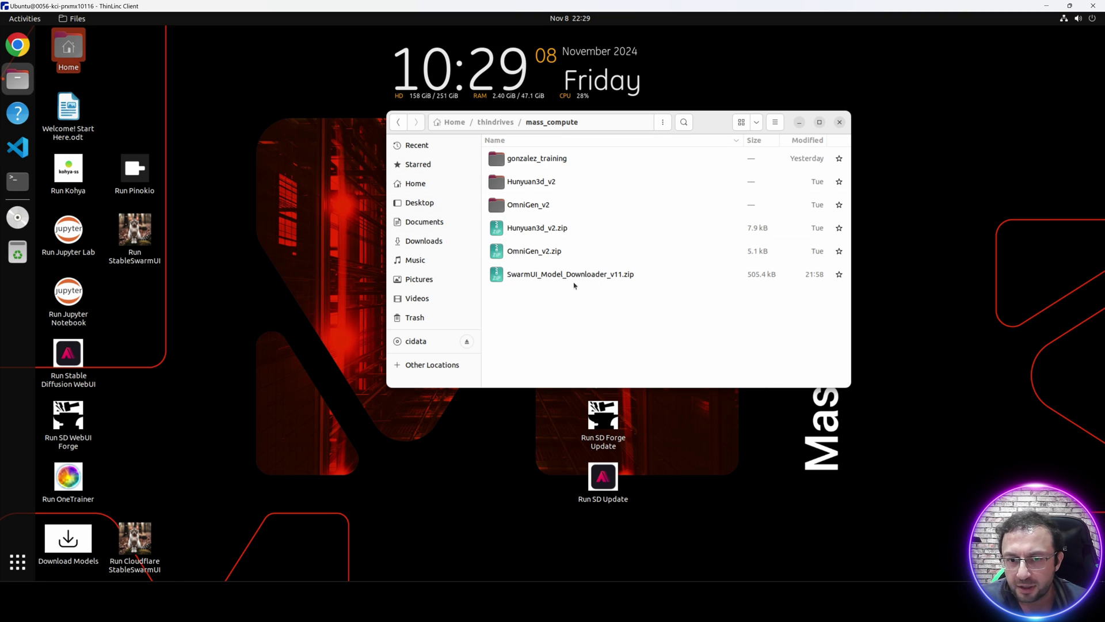
{"action": "left_click_drag", "start_coordinate": [574, 285], "coordinate": [423, 243]}
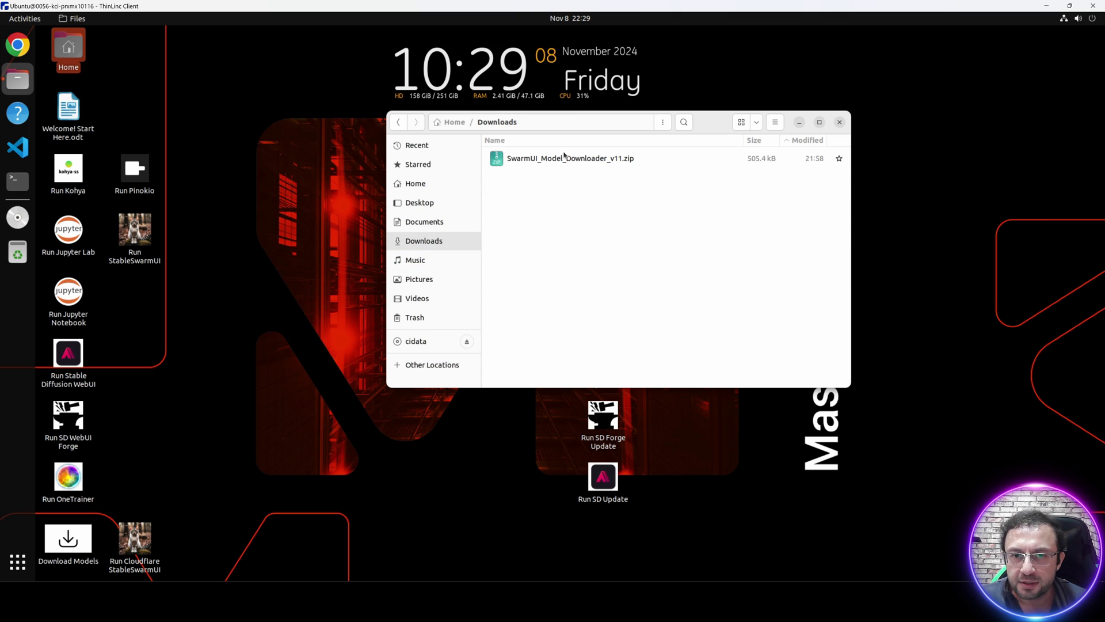
{"action": "right_click", "coordinate": [555, 161]}
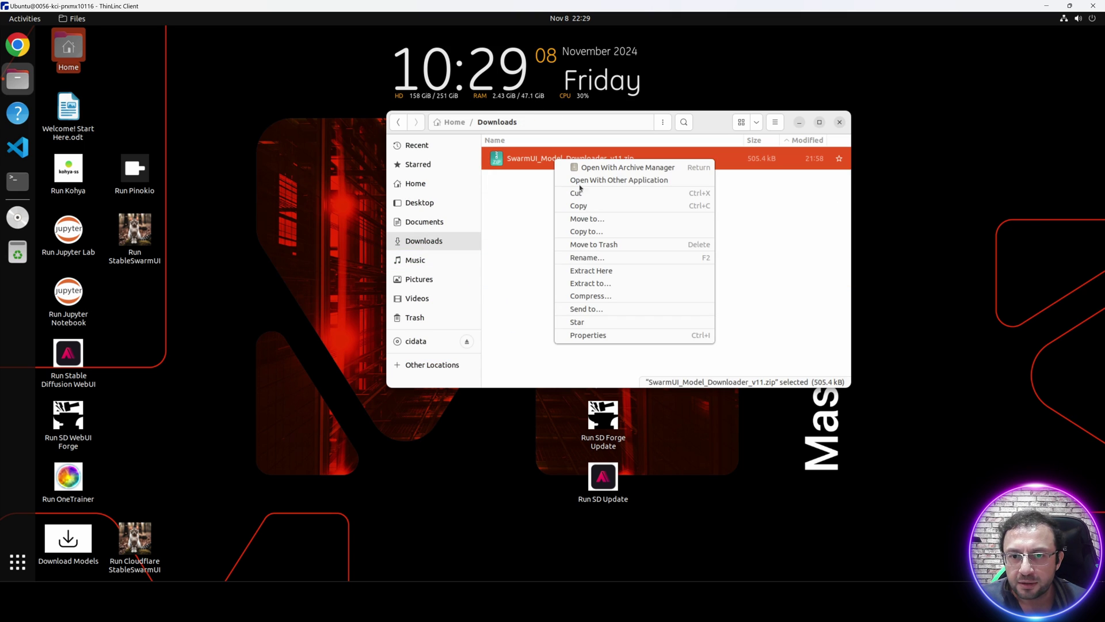
{"action": "left_click", "coordinate": [602, 271]}
- Open Massed_Compute_Download_Instructions.txt in the extracted folder and select the two setup commands
{"action": "double_click", "coordinate": [562, 158]}
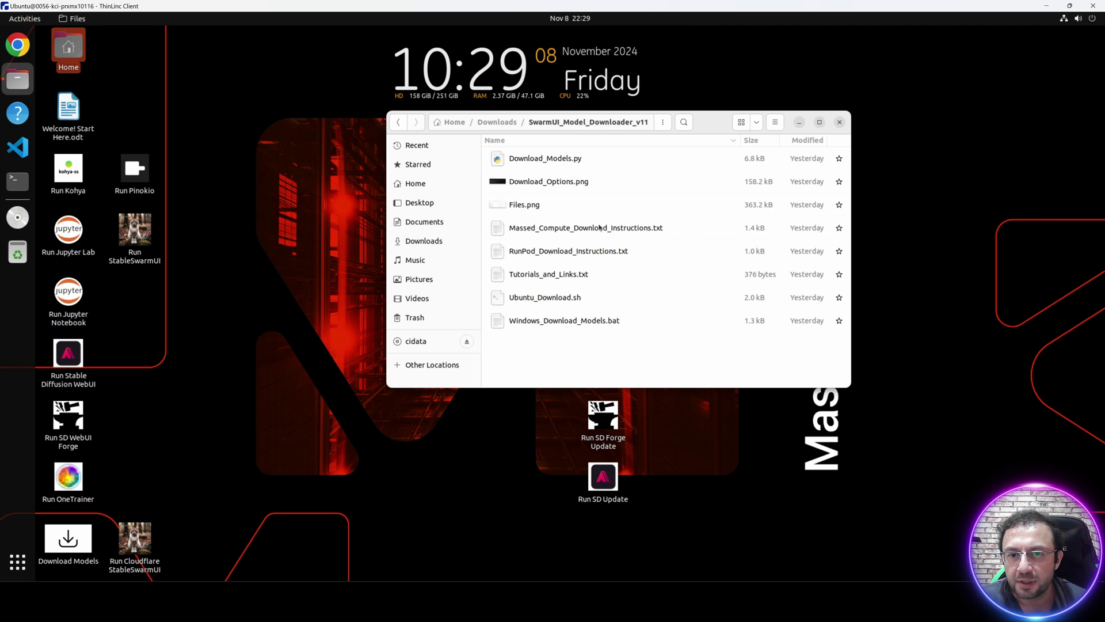
{"action": "double_click", "coordinate": [600, 227]}
{"action": "left_click_drag", "start_coordinate": [139, 353], "coordinate": [33, 345]}
{"action": "key", "text": "super+c"}
- In a terminal in the downloader folder, run the pasted chmod and ./Ubuntu_Download.sh commands, choosing option 12
{"action": "left_click", "coordinate": [18, 81]}
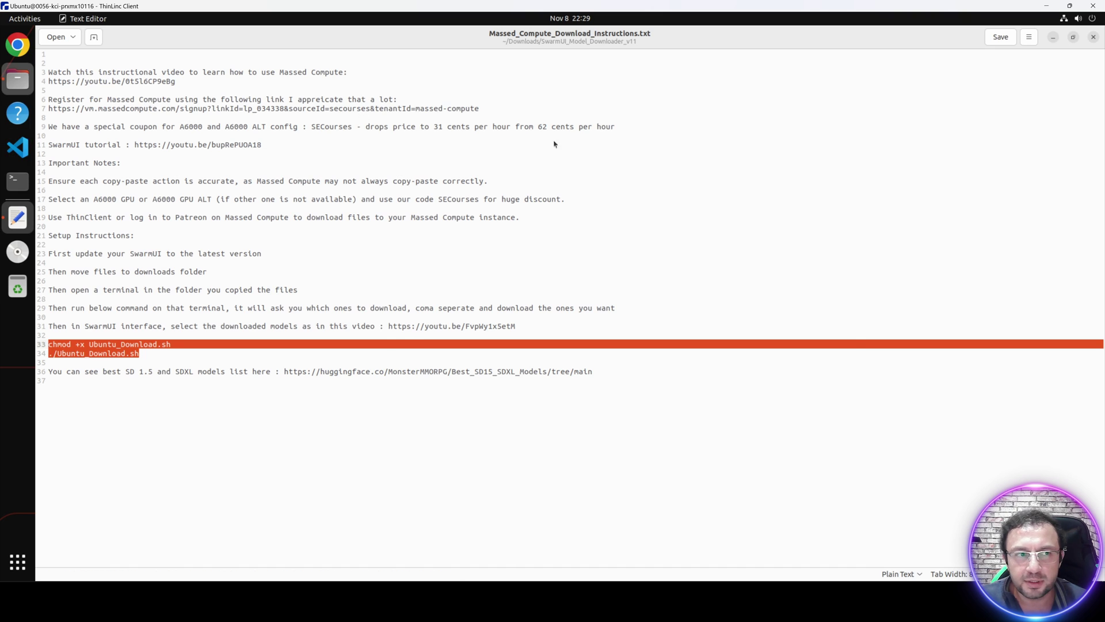
{"action": "left_click", "coordinate": [663, 122]}
{"action": "left_click", "coordinate": [659, 209]}
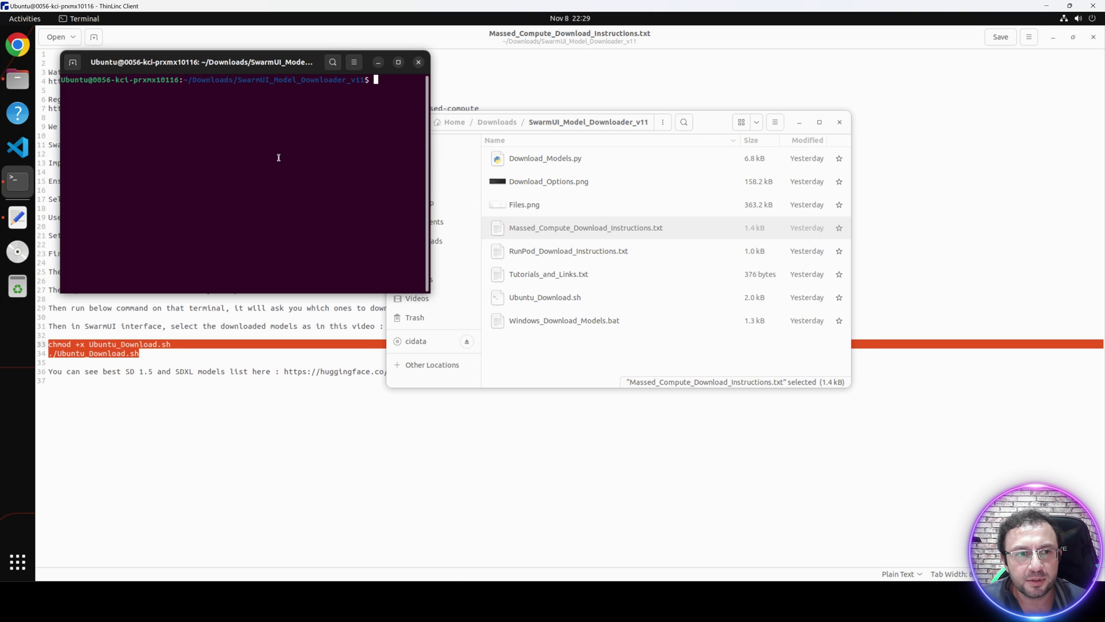
{"action": "right_click", "coordinate": [278, 154]}
{"action": "left_click", "coordinate": [303, 190]}
{"action": "key", "text": "Return"}
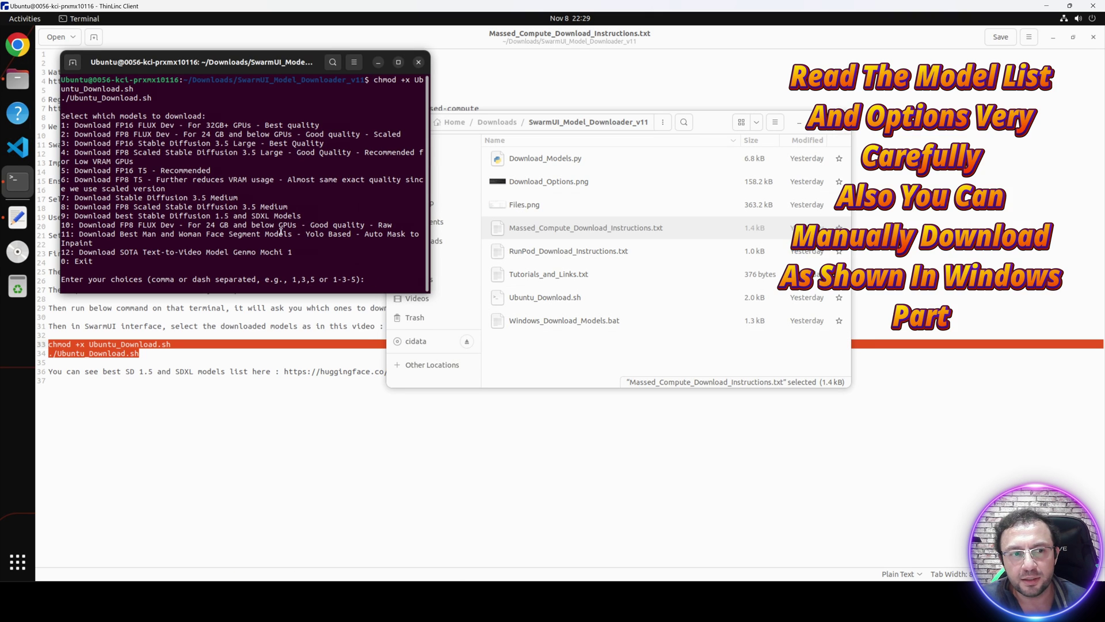
{"action": "type", "text": "12"}
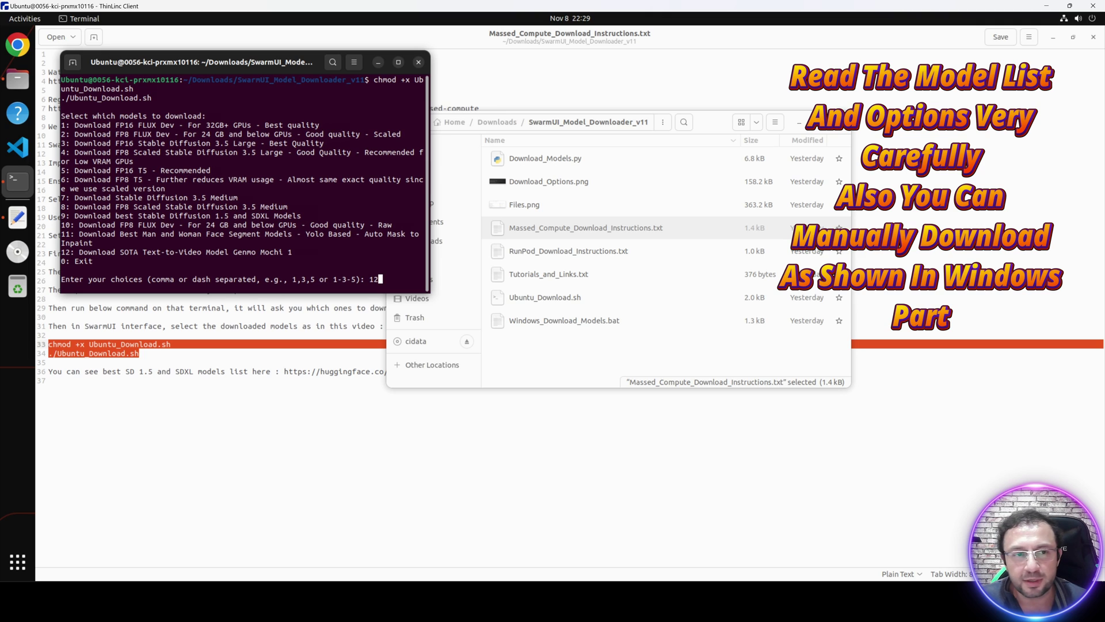
{"action": "key", "text": "Return"}
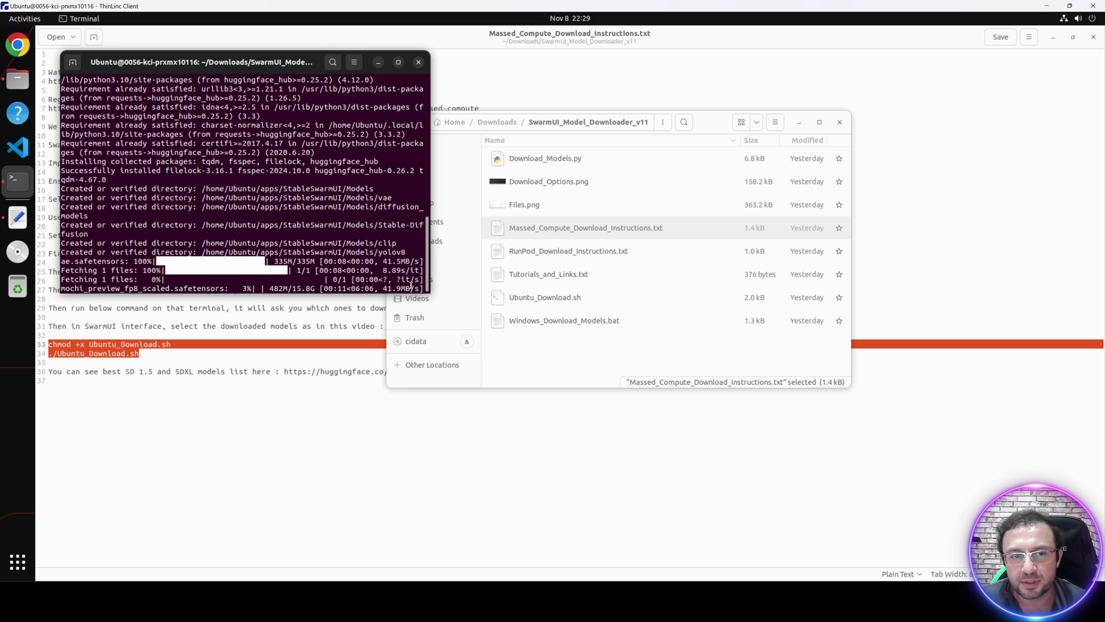
- Launch Run StableSwarmUI from the desktop, check its installed models, then minimize Chrome
{"action": "key", "text": "super+d"}
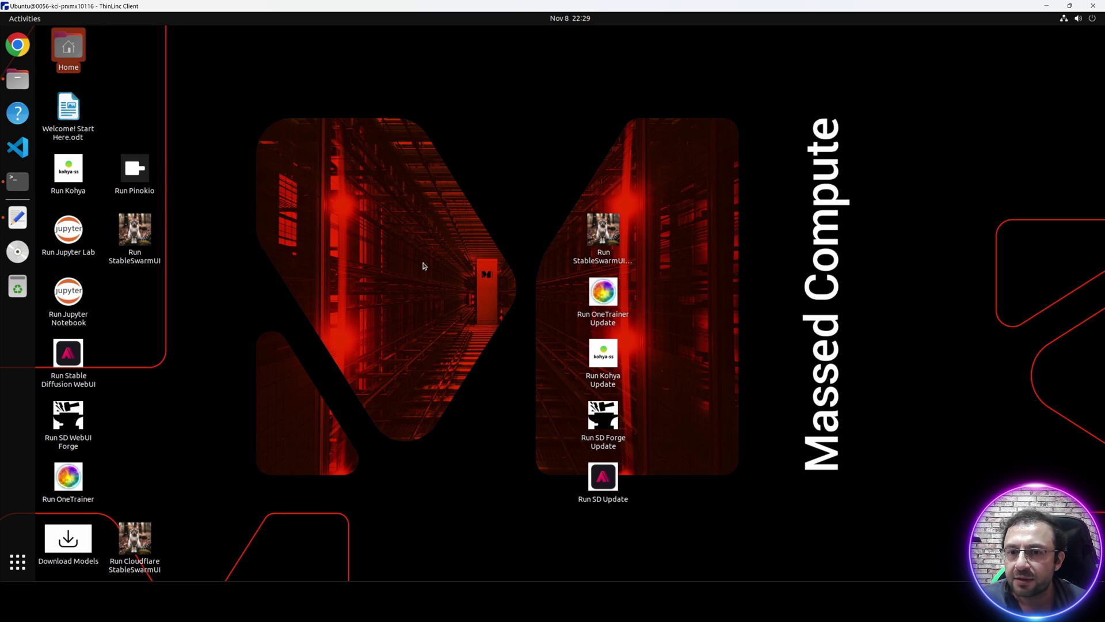
{"action": "left_click", "coordinate": [602, 228]}
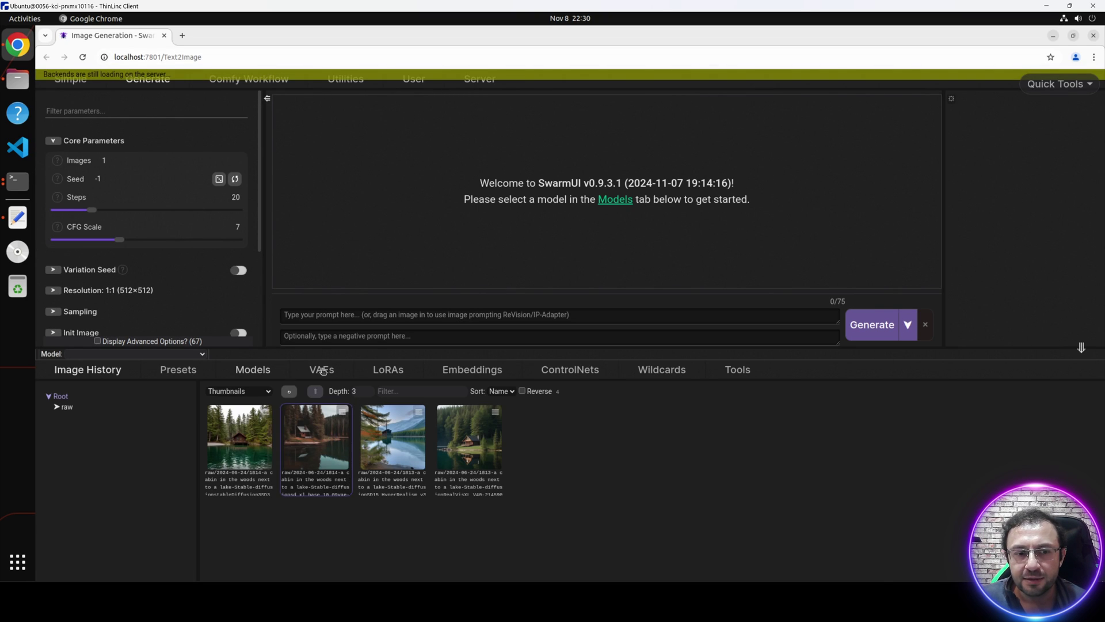
{"action": "left_click", "coordinate": [252, 369]}
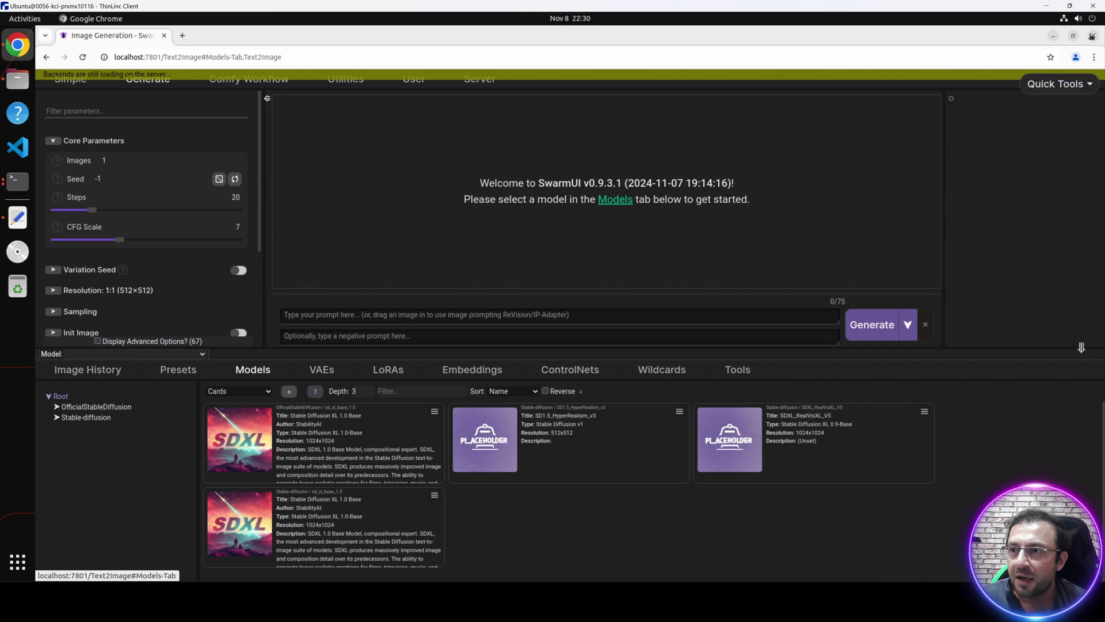
{"action": "left_click", "coordinate": [1054, 36]}
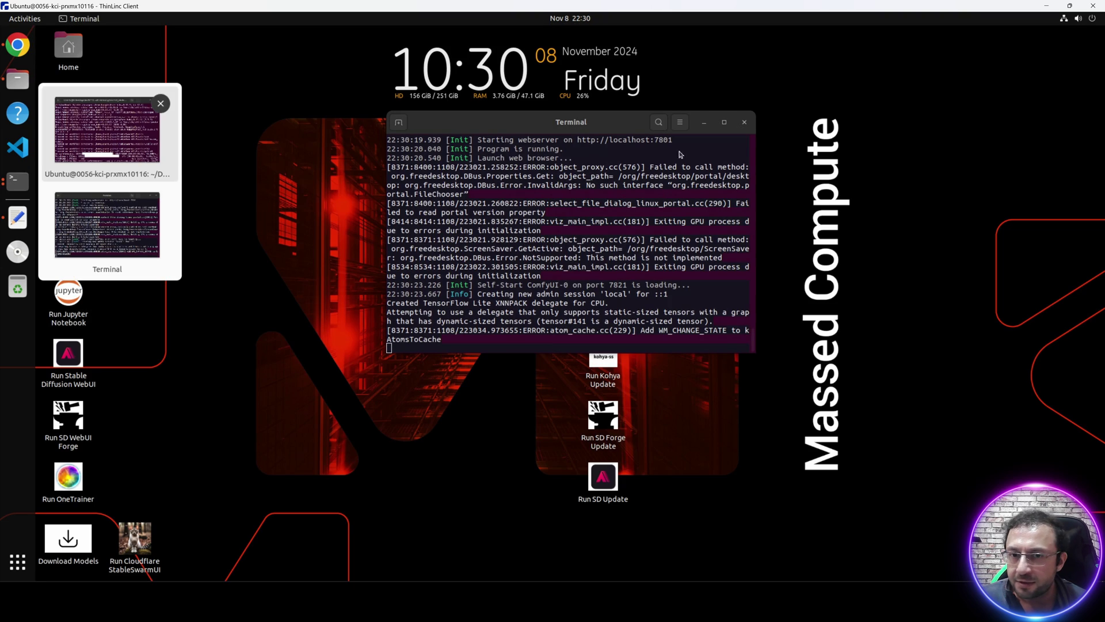
- Close the local SwarmUI terminal, reposition and launch Run Cloudflare StableSwarmUI, and right-click its trycloudflare URL
{"action": "left_click", "coordinate": [744, 122]}
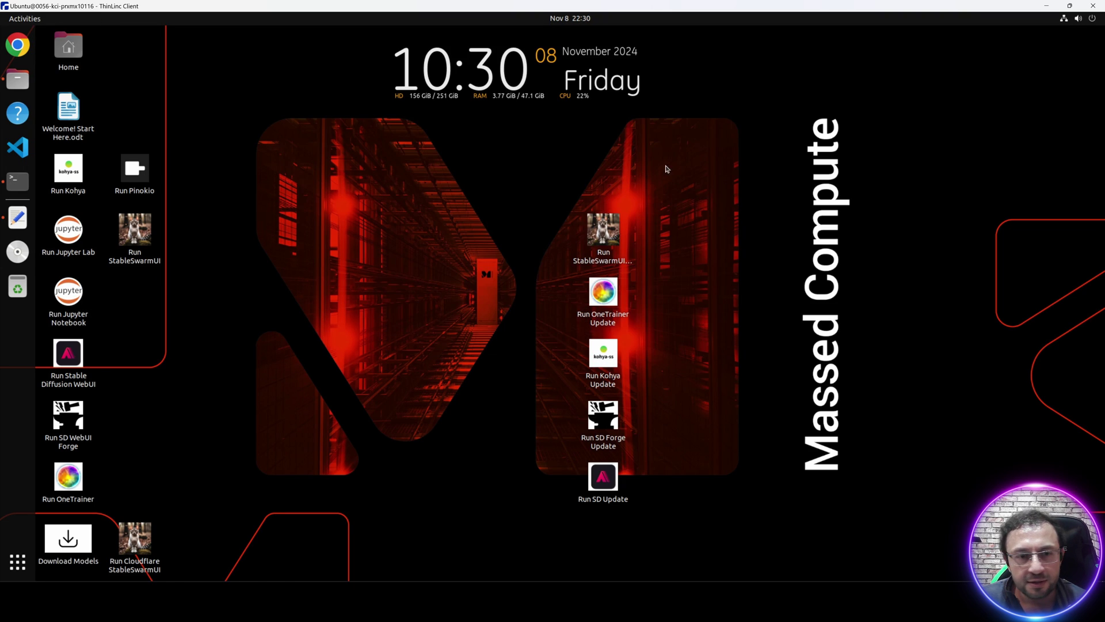
{"action": "left_click", "coordinate": [135, 535]}
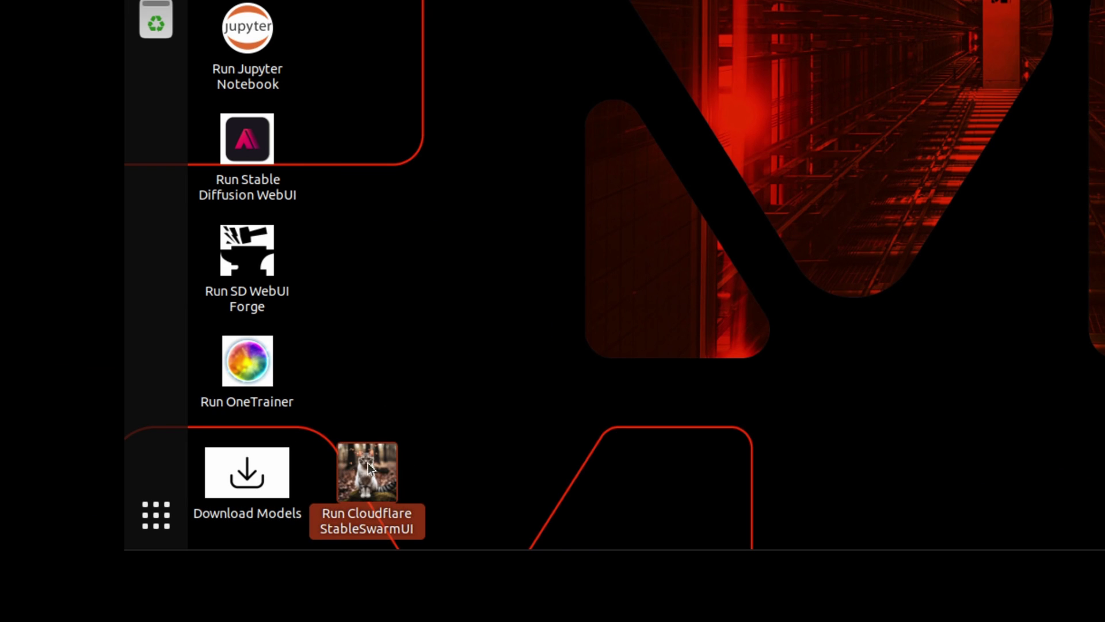
{"action": "left_click_drag", "start_coordinate": [369, 466], "coordinate": [392, 370]}
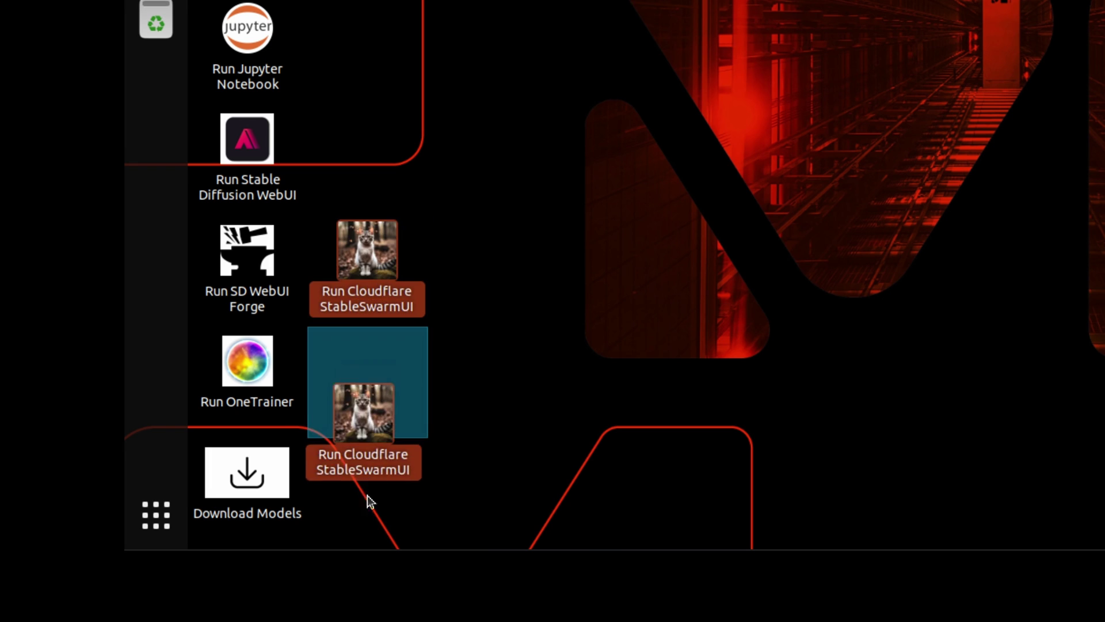
{"action": "left_click_drag", "start_coordinate": [370, 502], "coordinate": [370, 264]}
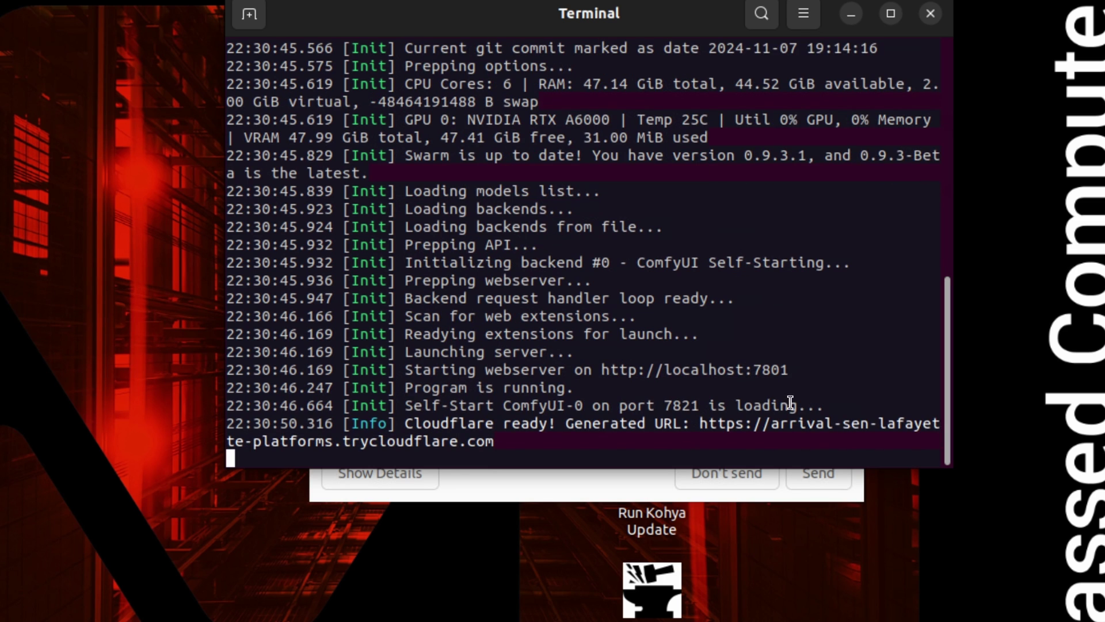
{"action": "right_click", "coordinate": [781, 425]}
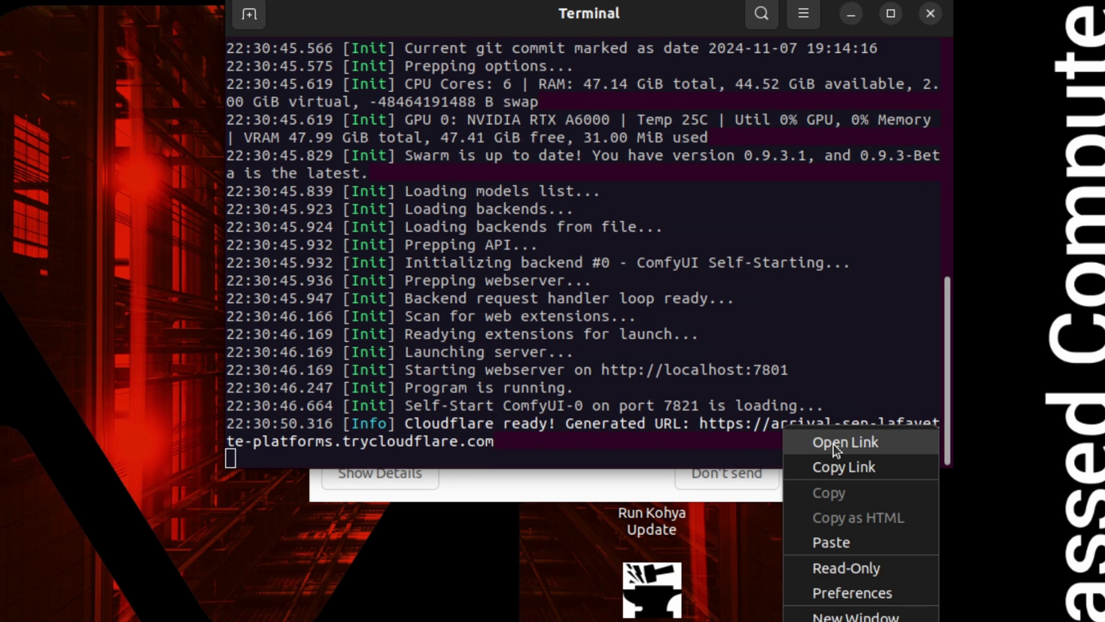
- Open the trycloudflare URL, reload it past Error 1033, and select the address for copying
{"action": "left_click", "coordinate": [833, 443]}
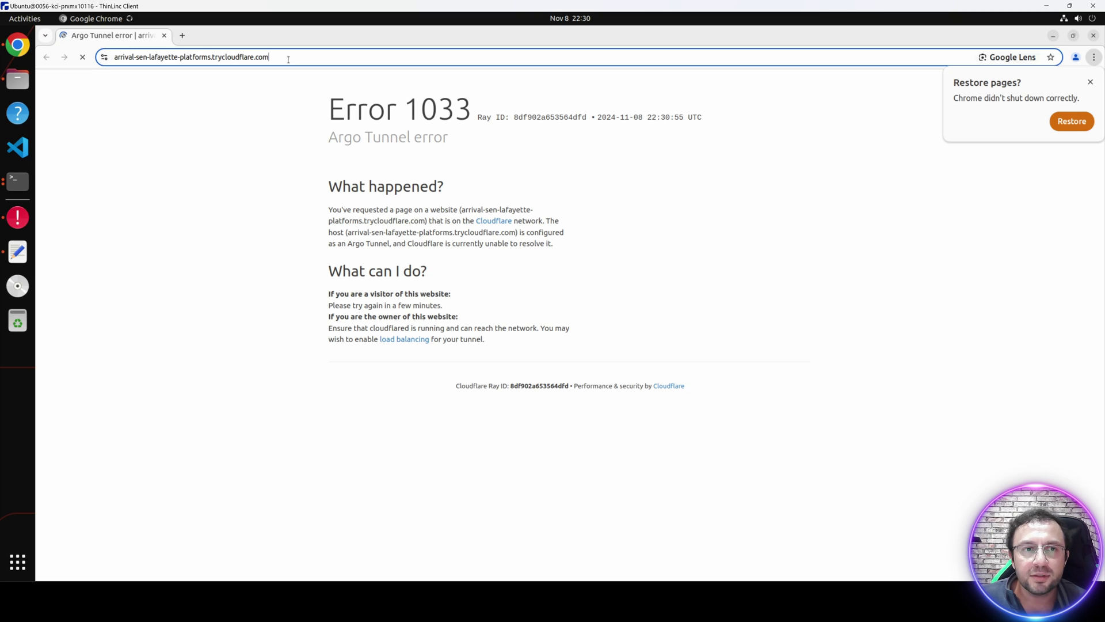
{"action": "left_click", "coordinate": [96, 60]}
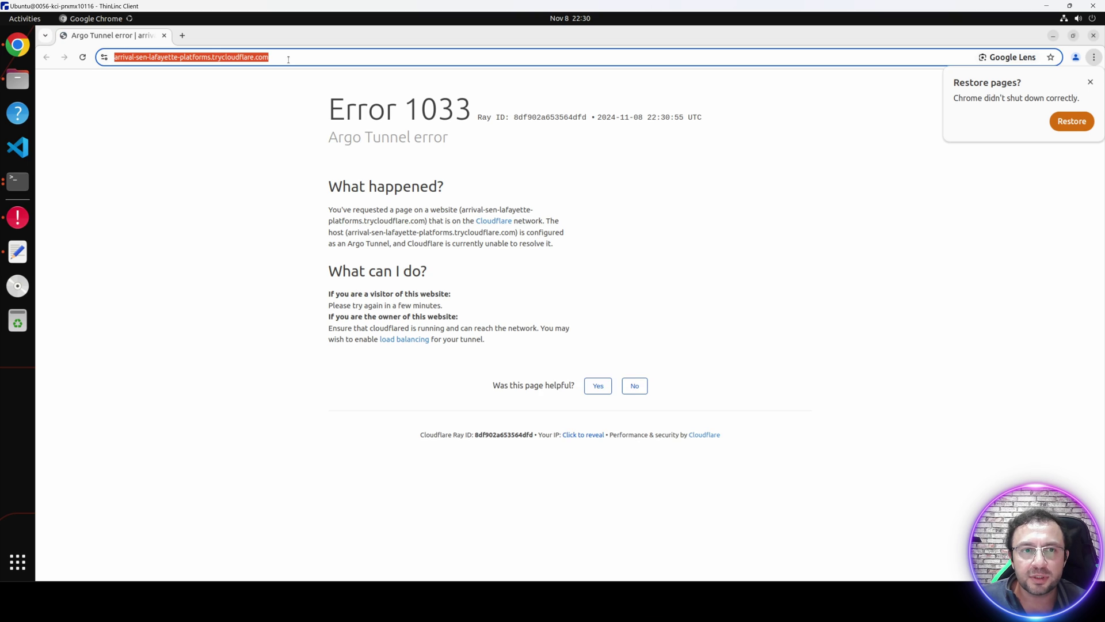
{"action": "key", "text": "Return"}
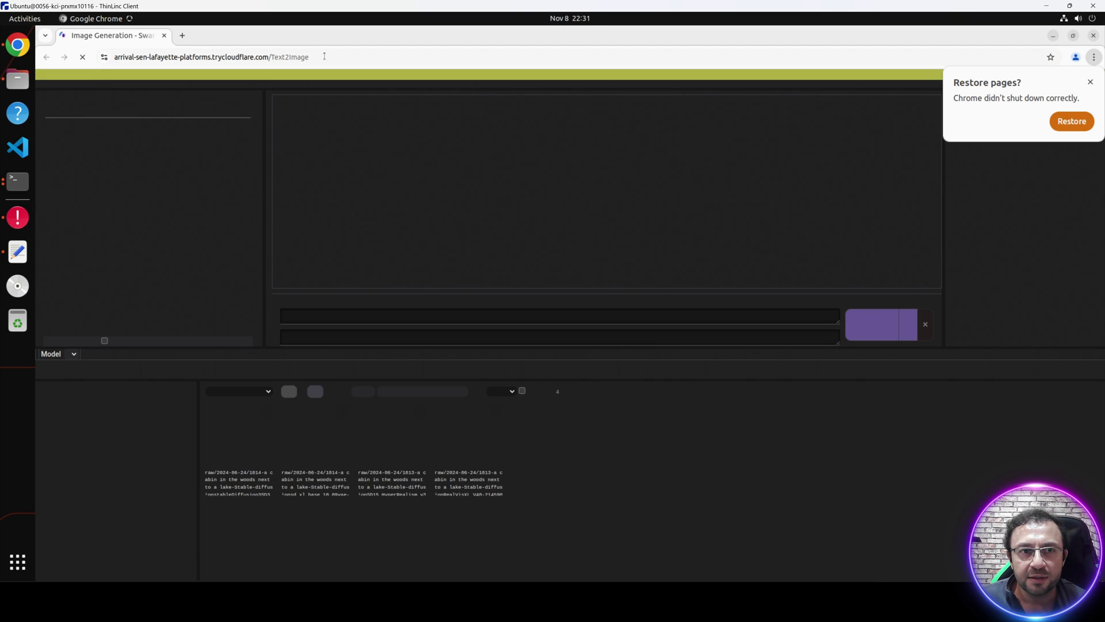
{"action": "left_click", "coordinate": [325, 56]}
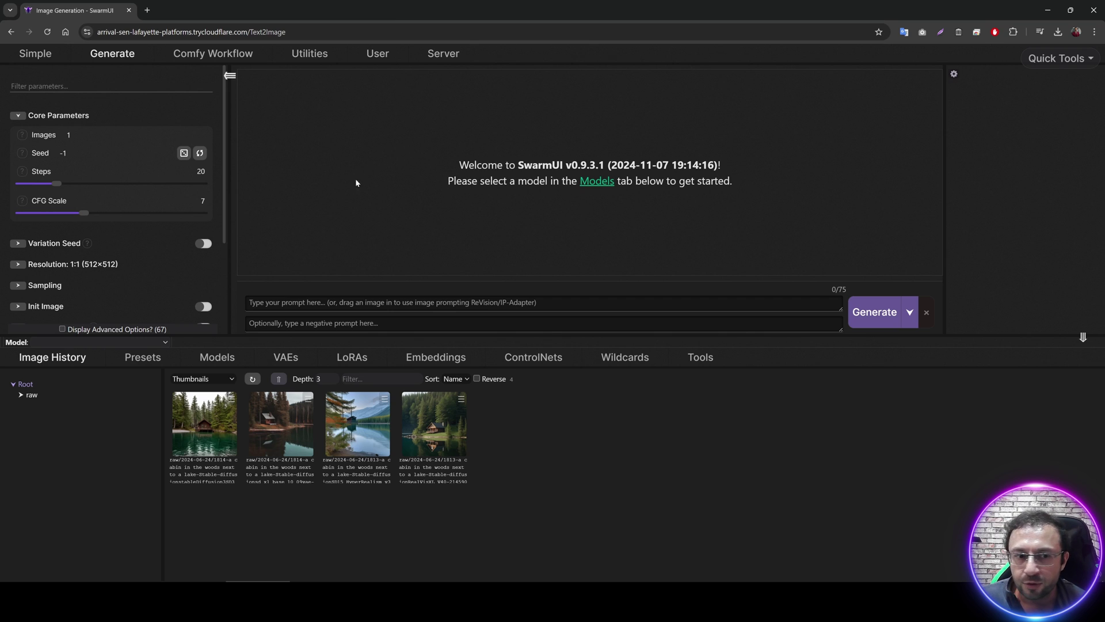
{"action": "key", "text": "alt+Tab"}
{"action": "left_click", "coordinate": [17, 181]}
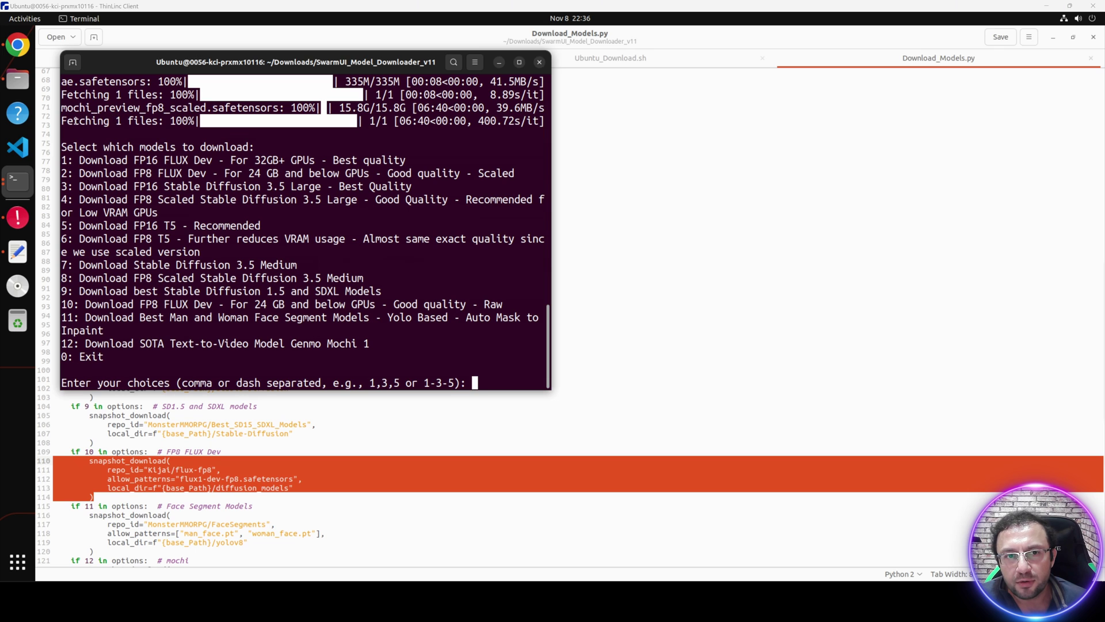
{"action": "left_click_drag", "start_coordinate": [76, 121], "coordinate": [352, 121]}
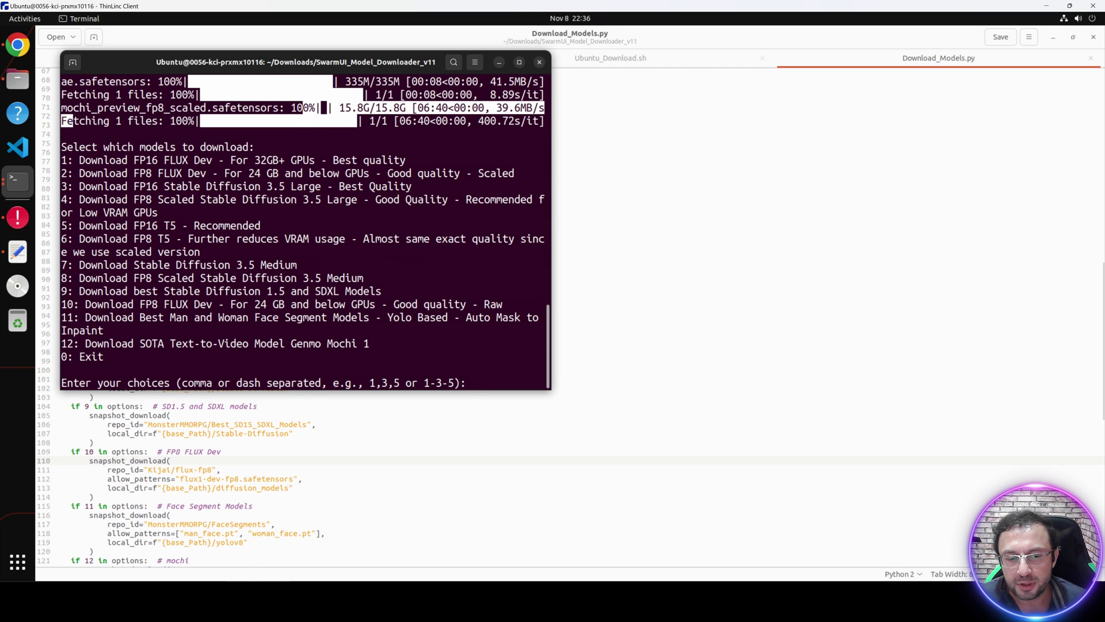
{"action": "key", "text": "alt+Tab"}
{"action": "key", "text": "alt+Tab"}
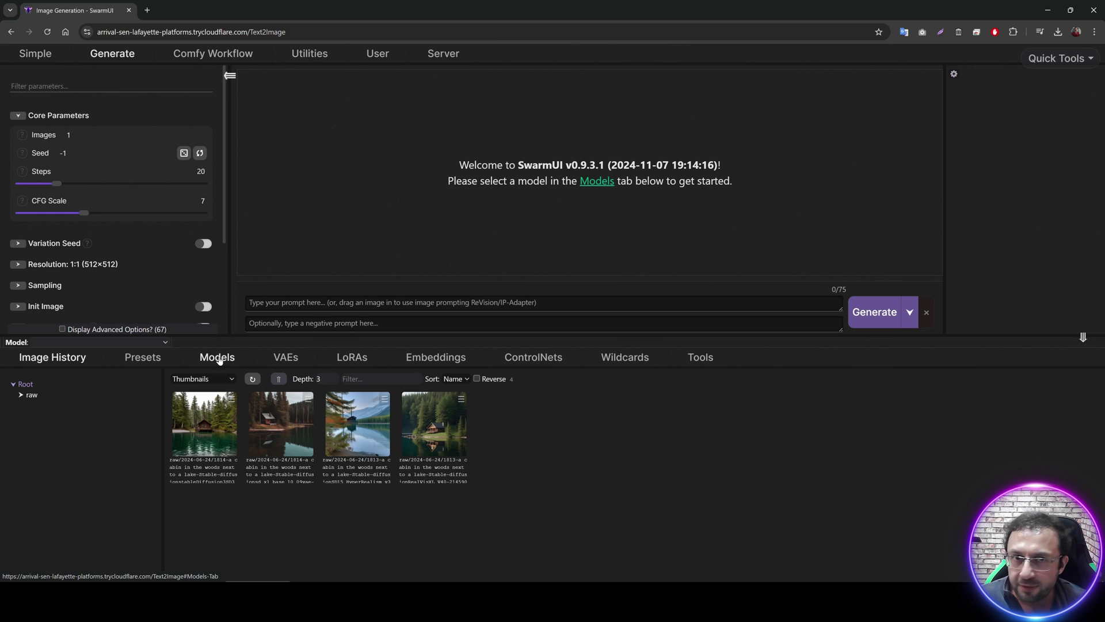
- Refresh the Models list, load mochi_preview_fp8_scaled, and enable Display Advanced Options
{"action": "left_click", "coordinate": [219, 358]}
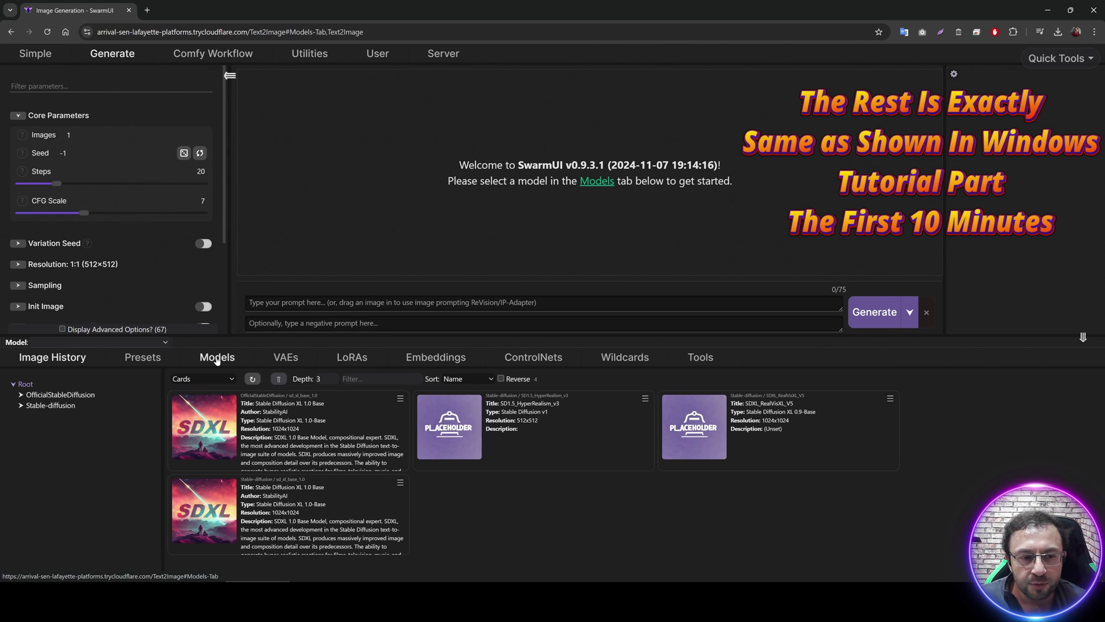
{"action": "left_click", "coordinate": [255, 379]}
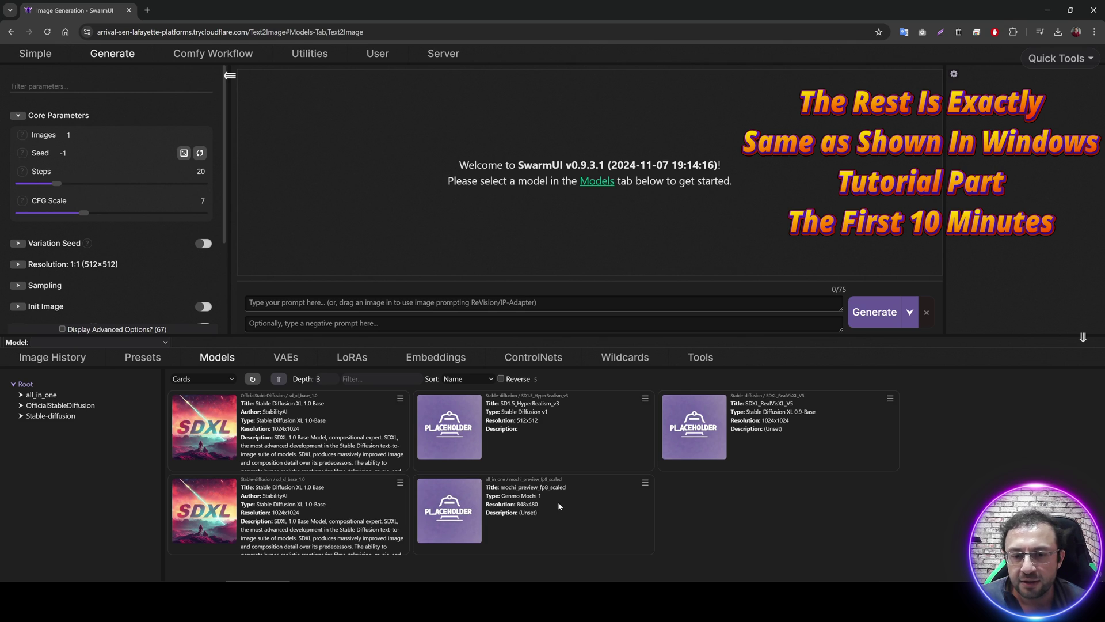
{"action": "left_click", "coordinate": [460, 520]}
{"action": "scroll", "coordinate": [98, 322], "scroll_direction": "down", "scroll_amount": 1}
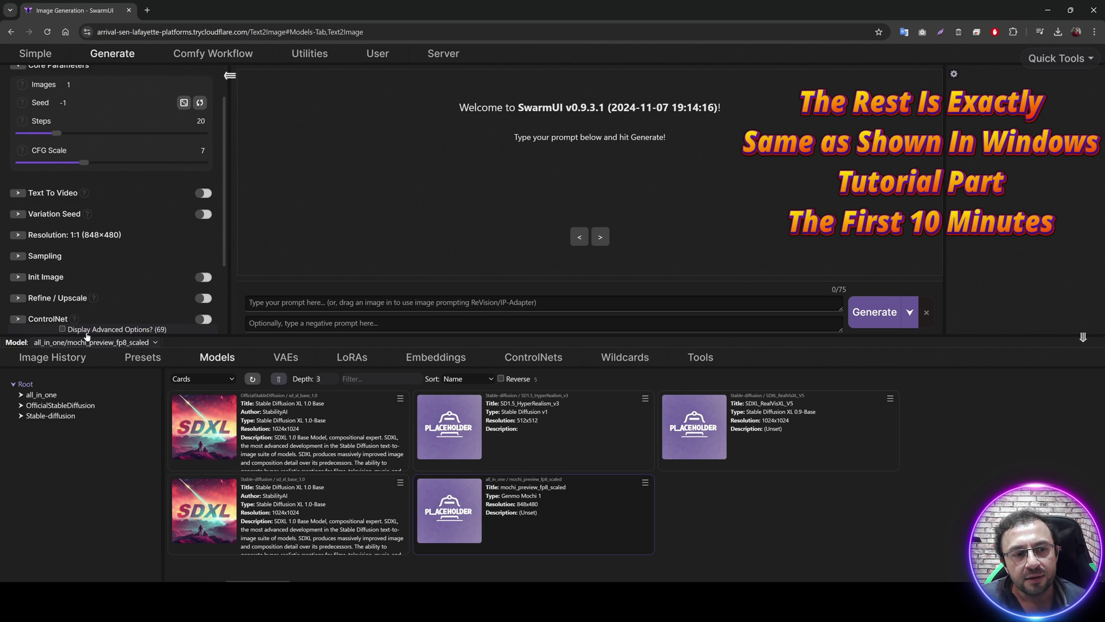
{"action": "left_click", "coordinate": [86, 331]}
{"action": "scroll", "coordinate": [148, 264], "scroll_direction": "up", "scroll_amount": 1}
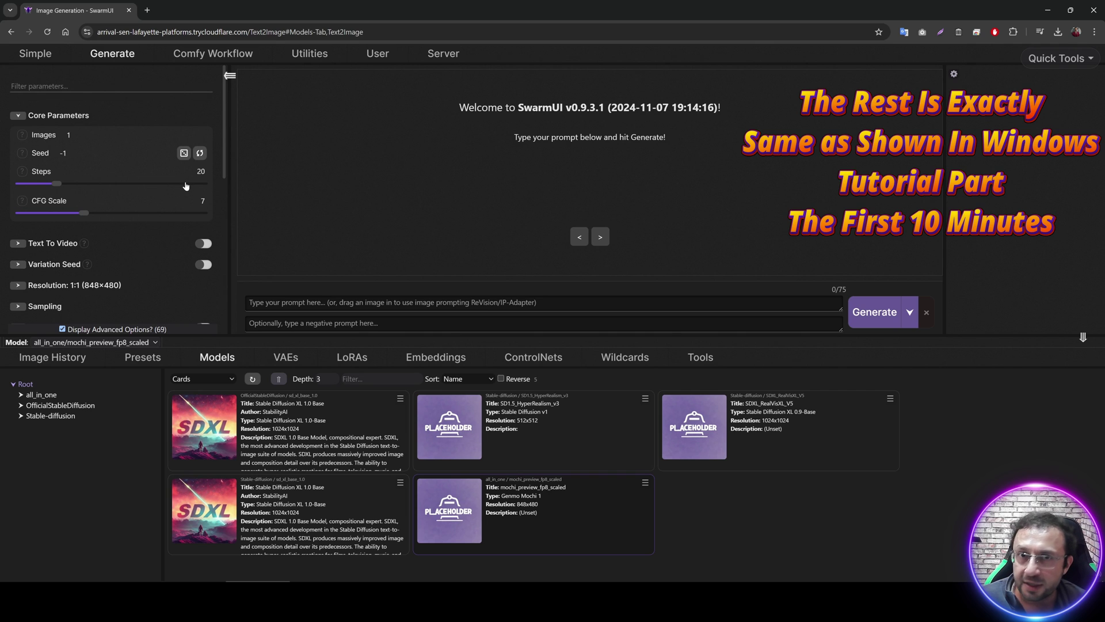
{"action": "scroll", "coordinate": [185, 196], "scroll_direction": "down", "scroll_amount": 2}
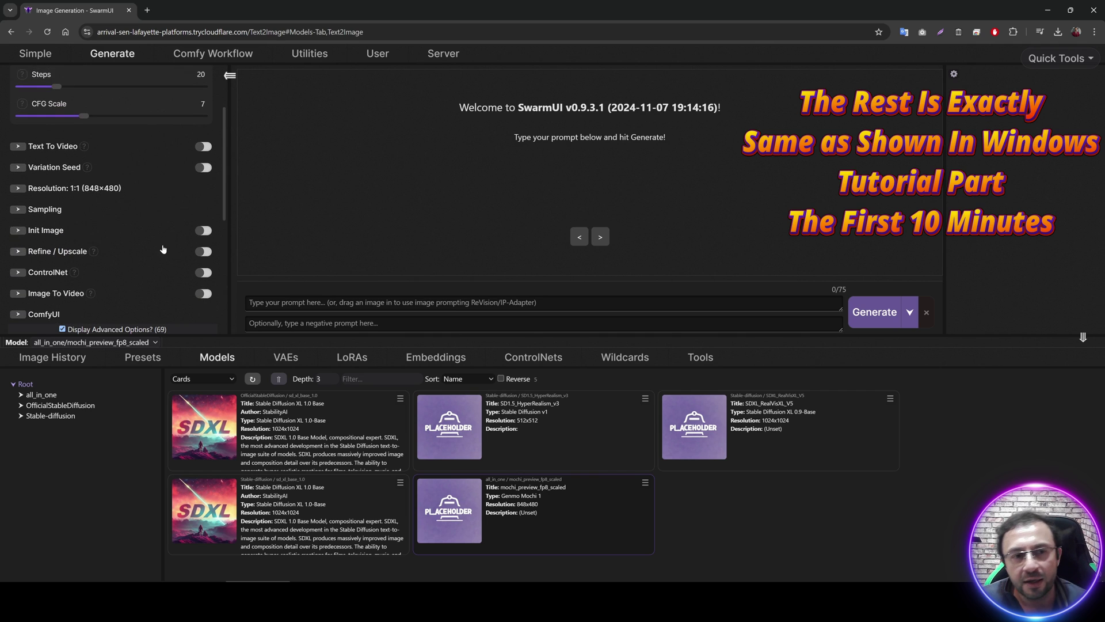
{"action": "scroll", "coordinate": [163, 249], "scroll_direction": "up", "scroll_amount": 2}
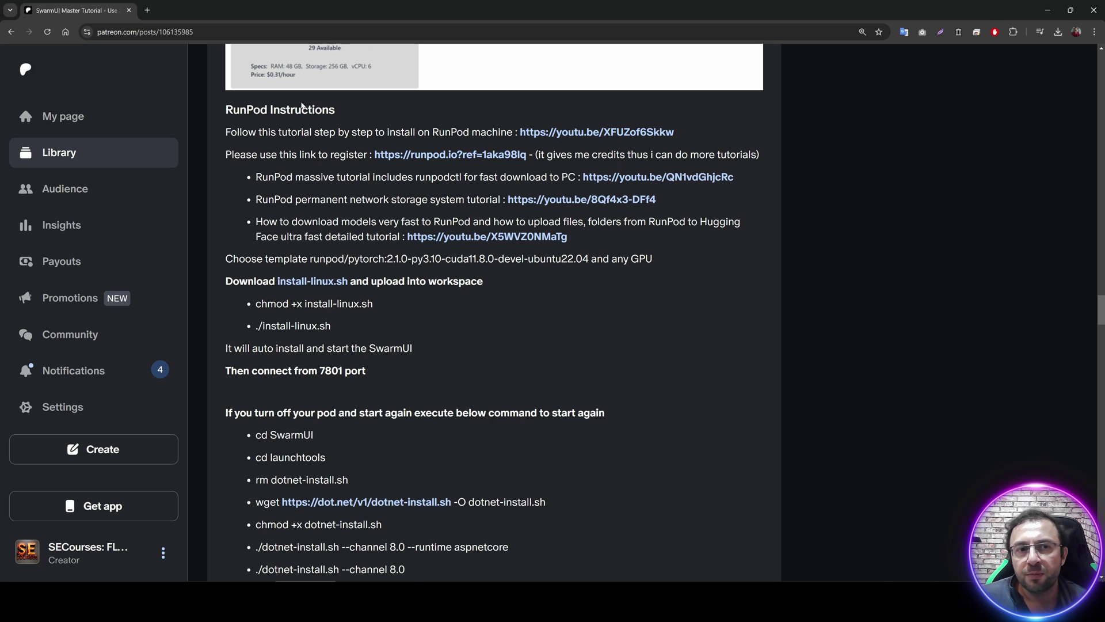
- Follow the runpod.io referral link in the RunPod Instructions and log in to the Pods console
{"action": "left_click_drag", "start_coordinate": [247, 109], "coordinate": [322, 109]}
{"action": "left_click", "coordinate": [583, 312]}
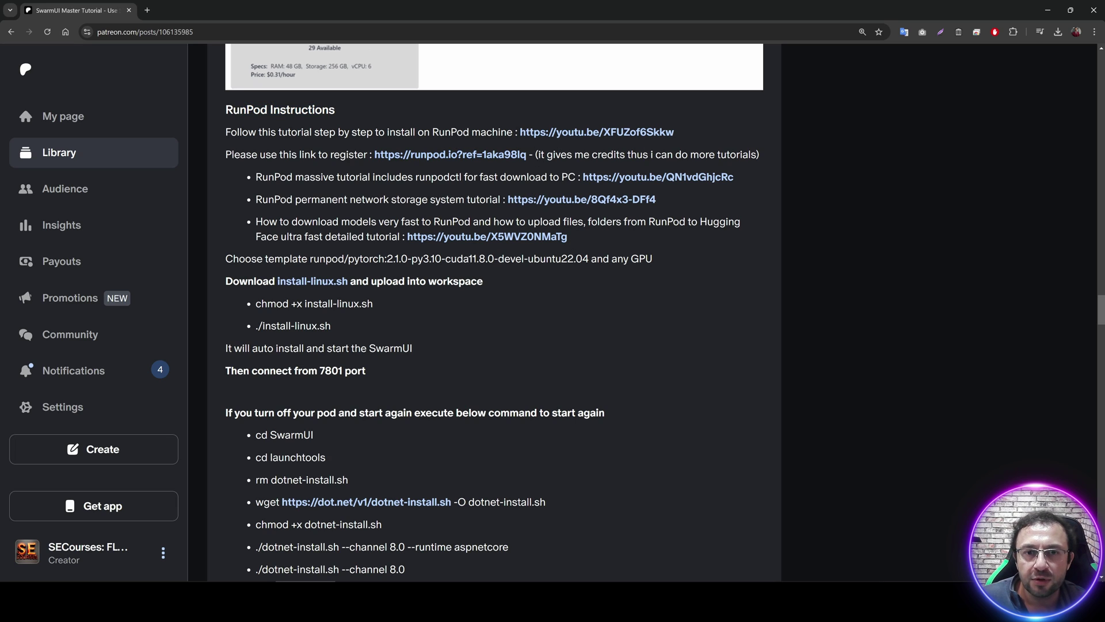
{"action": "left_click", "coordinate": [462, 158]}
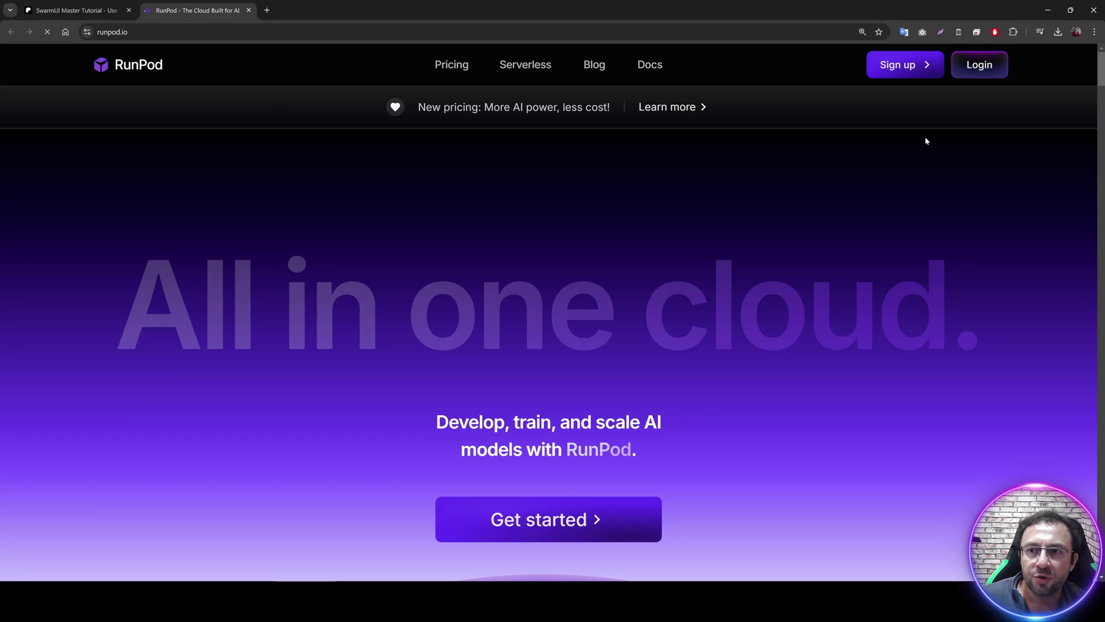
{"action": "left_click", "coordinate": [977, 65]}
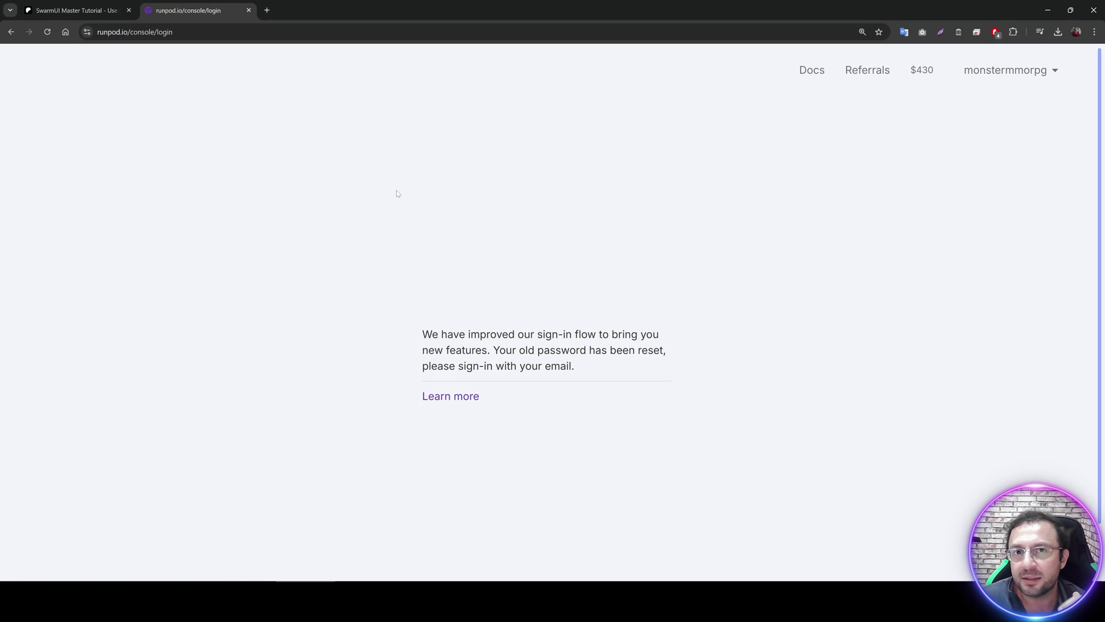
{"action": "mouse_move", "coordinate": [938, 72]}
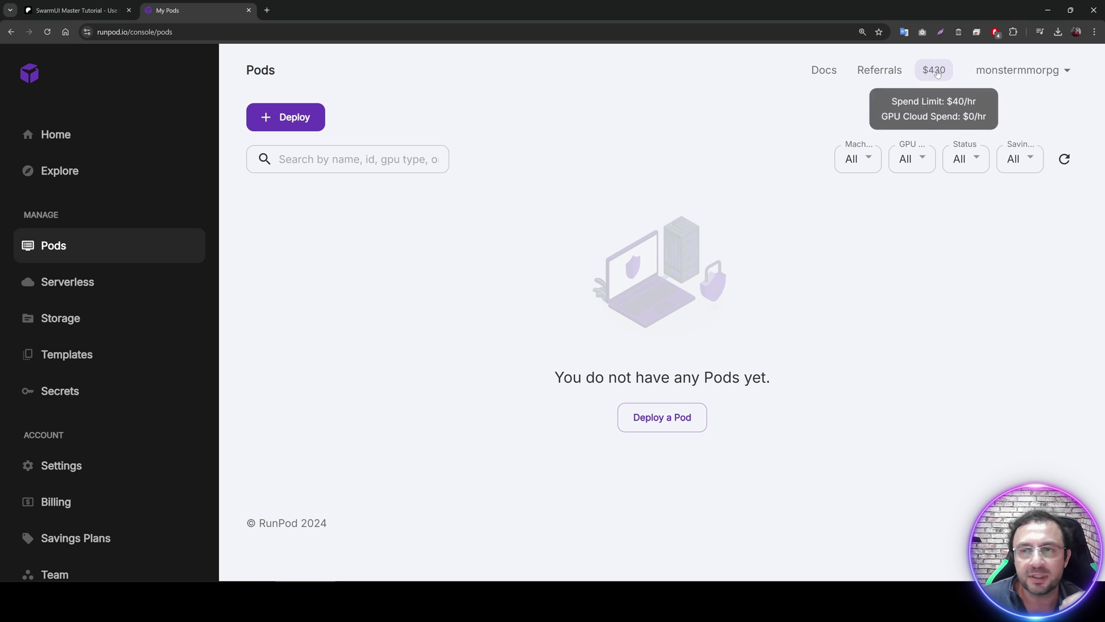
- Start a new pod restricted to region US-TX-3 with an RTX 4090 GPU
{"action": "left_click", "coordinate": [287, 117]}
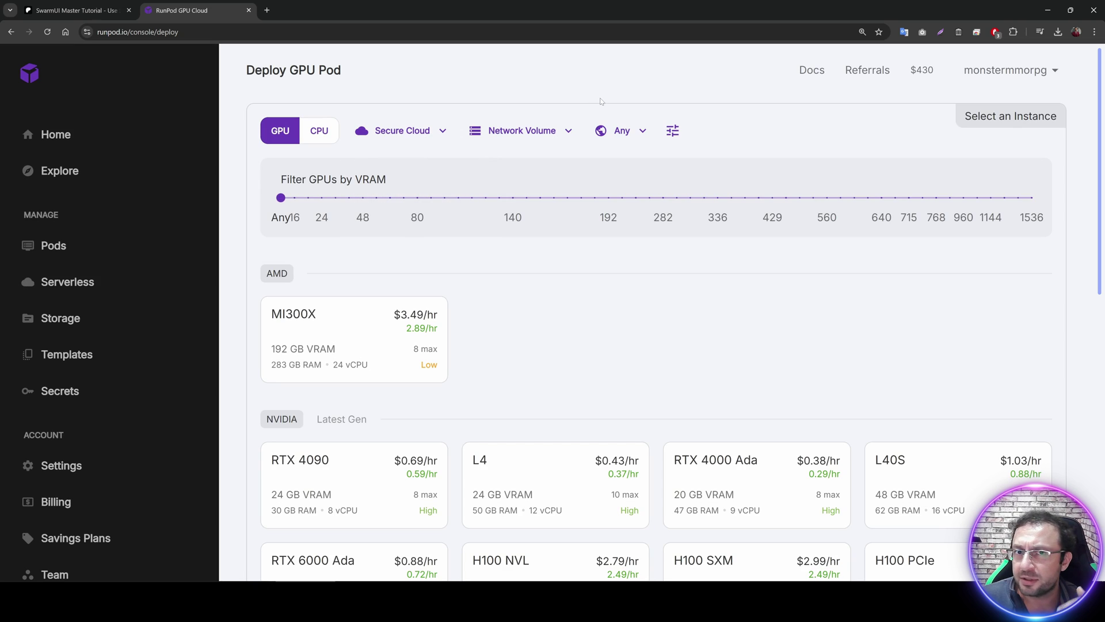
{"action": "left_click", "coordinate": [622, 131]}
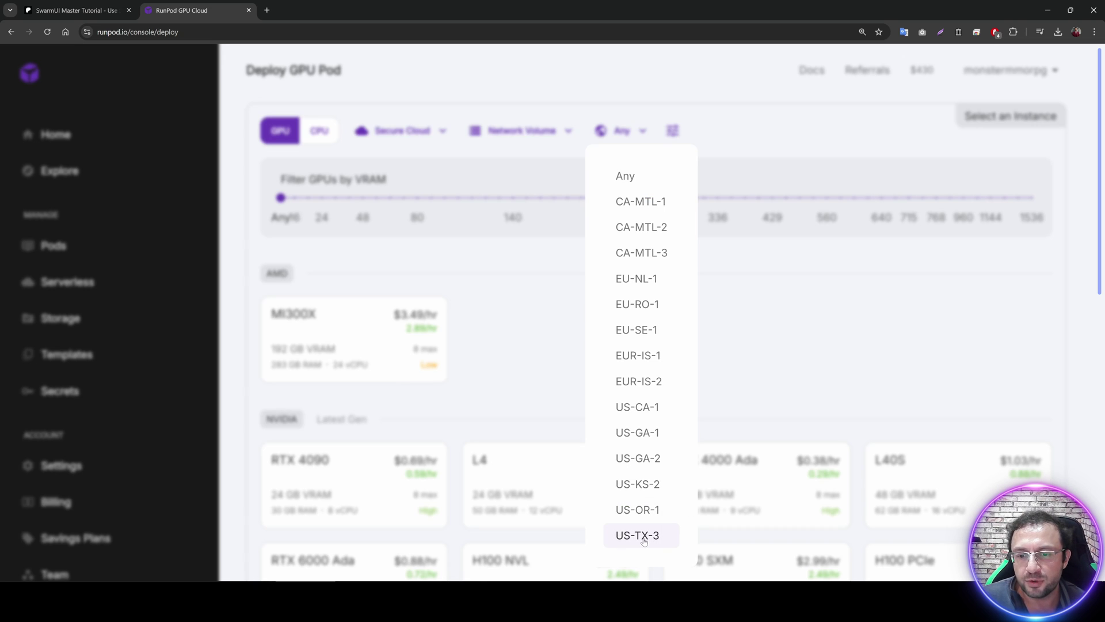
{"action": "left_click", "coordinate": [643, 536]}
{"action": "scroll", "coordinate": [420, 222], "scroll_direction": "down", "scroll_amount": 4}
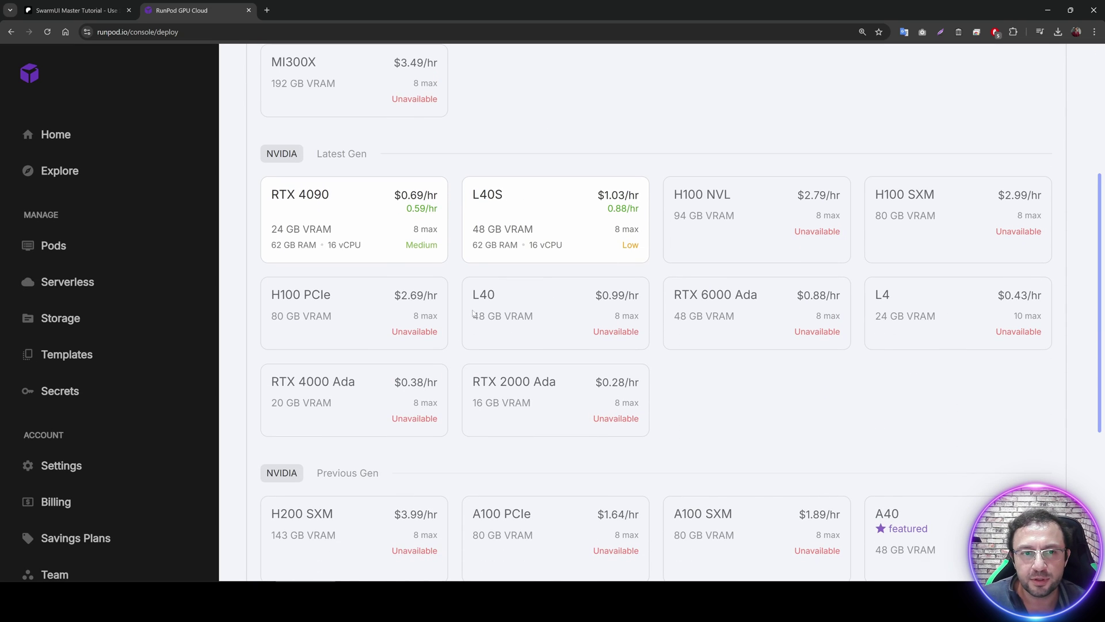
{"action": "left_click", "coordinate": [373, 216]}
{"action": "scroll", "coordinate": [460, 317], "scroll_direction": "down", "scroll_amount": 12}
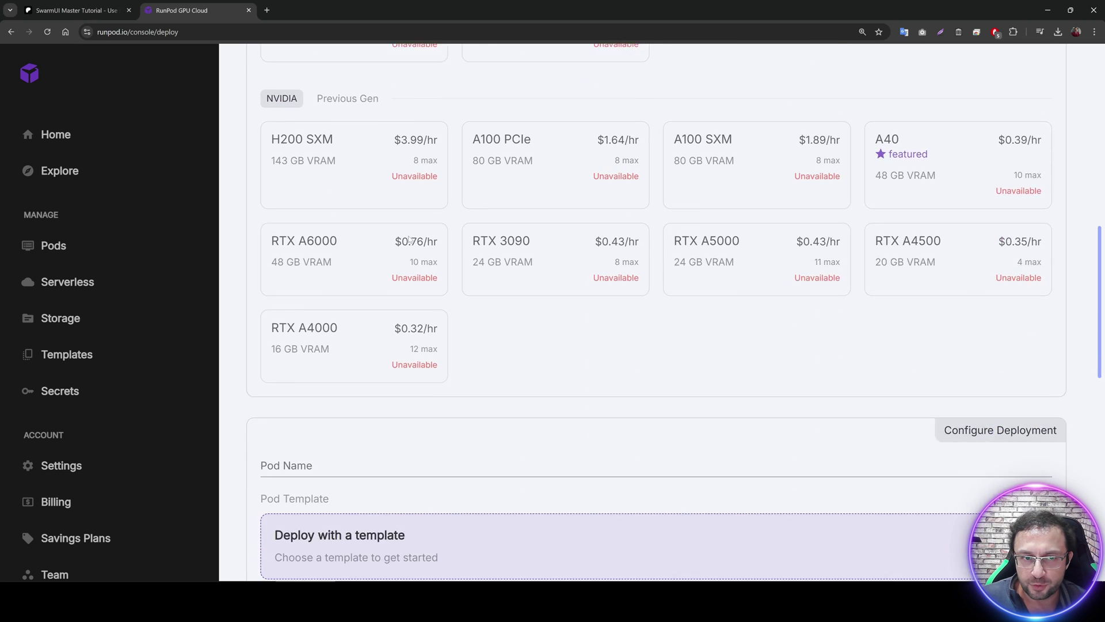
{"action": "scroll", "coordinate": [554, 394], "scroll_direction": "up", "scroll_amount": 1}
- Switch the pod template to RunPod Pytorch 2.2.0
{"action": "left_click", "coordinate": [986, 174]}
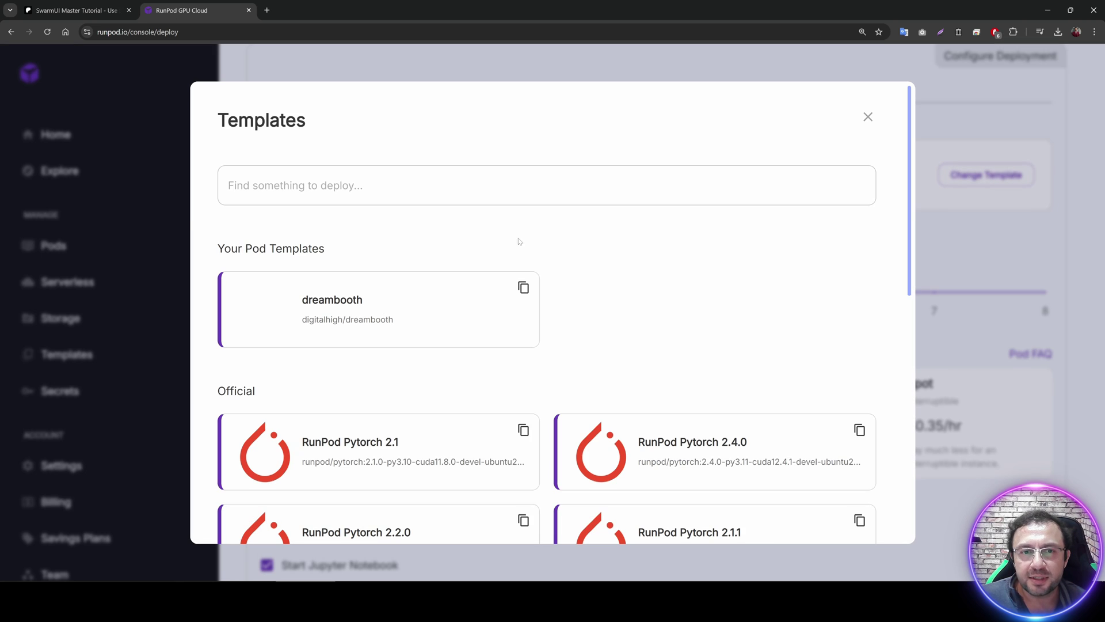
{"action": "left_click", "coordinate": [368, 187]}
{"action": "type", "text": "torch"}
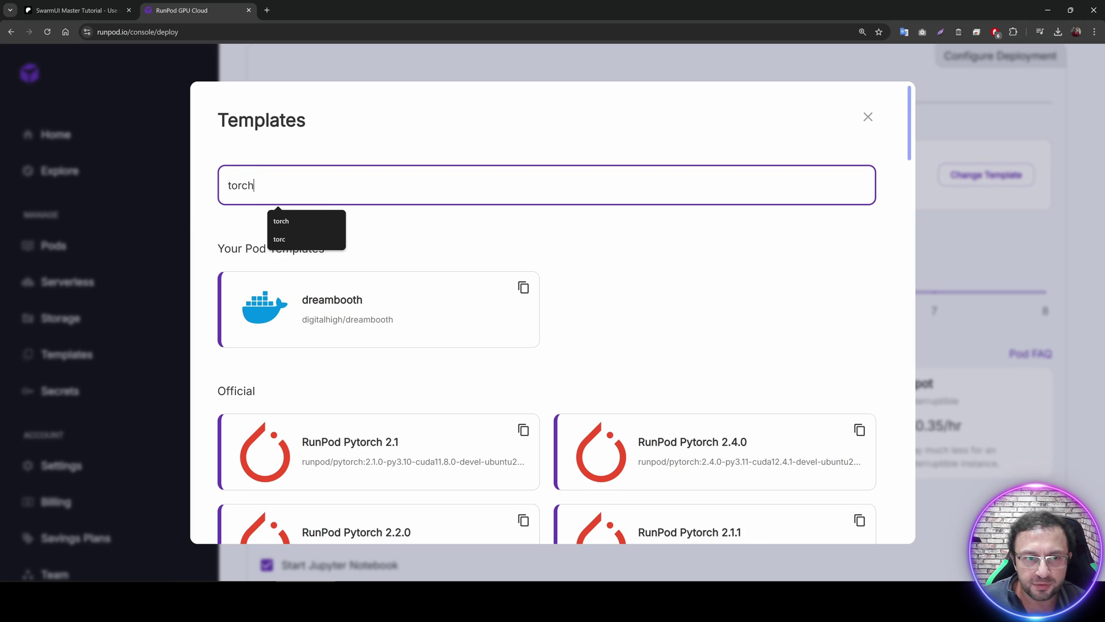
{"action": "scroll", "coordinate": [461, 434], "scroll_direction": "down", "scroll_amount": 2}
{"action": "left_click", "coordinate": [460, 434]}
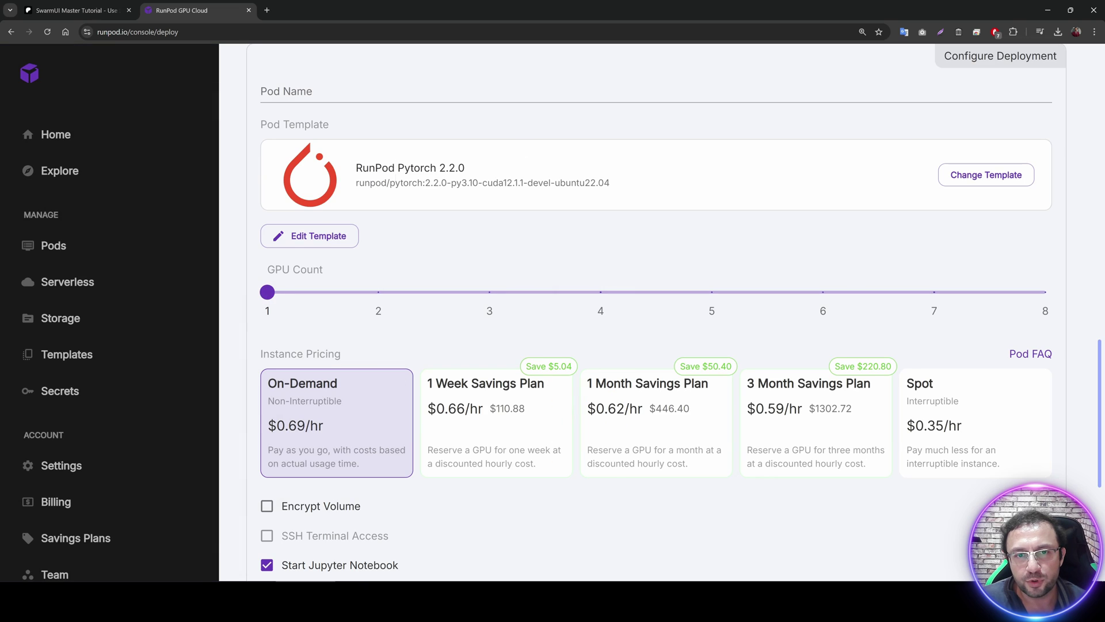
{"action": "left_click_drag", "start_coordinate": [470, 173], "coordinate": [424, 171]}
{"action": "left_click", "coordinate": [432, 183]}
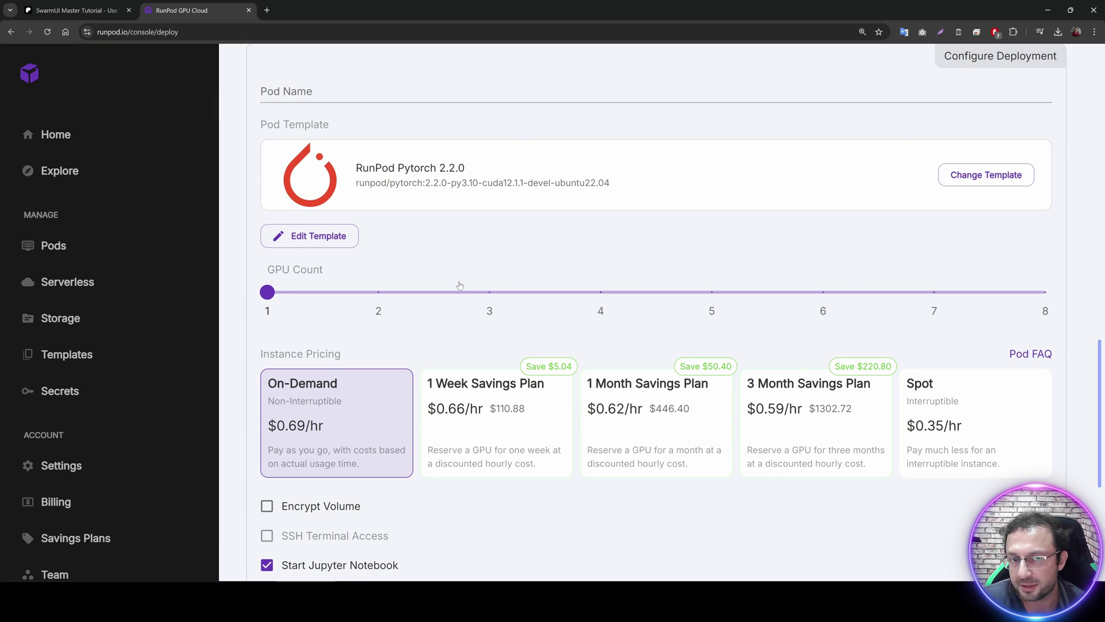
- Set the template override volume disk size to 50 GB
{"action": "left_click", "coordinate": [316, 235]}
{"action": "left_click_drag", "start_coordinate": [413, 326], "coordinate": [378, 326]}
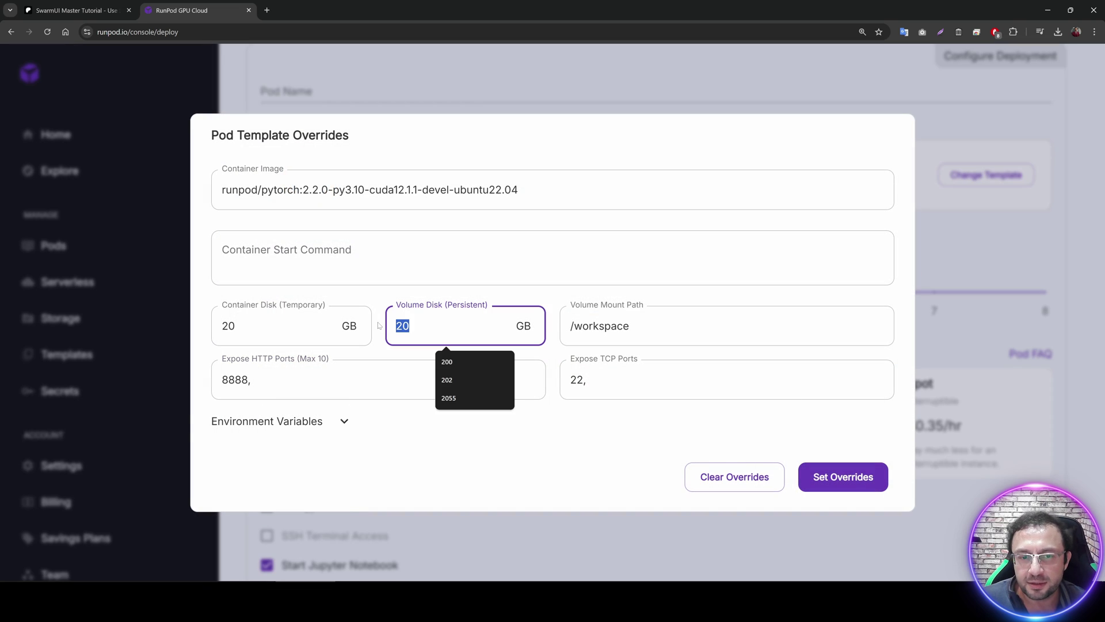
{"action": "type", "text": "10"}
{"action": "key", "text": "BackSpace"}
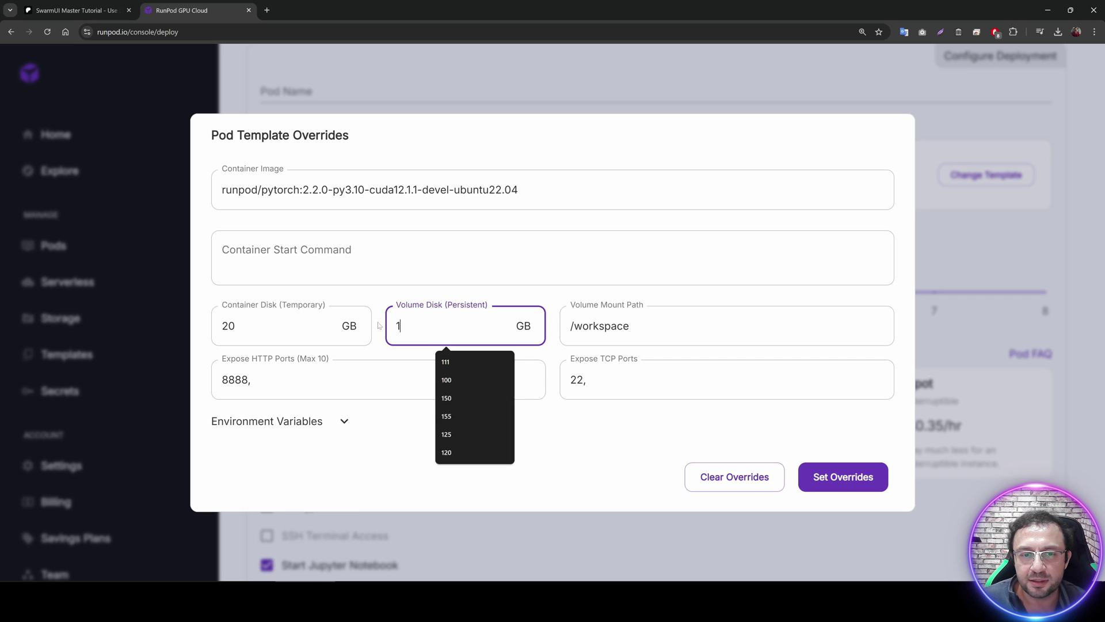
{"action": "key", "text": "BackSpace"}
{"action": "type", "text": "50"}
- Add port 7801 to the exposed HTTP ports, apply the overrides, and deploy the pod
{"action": "left_click", "coordinate": [252, 380]}
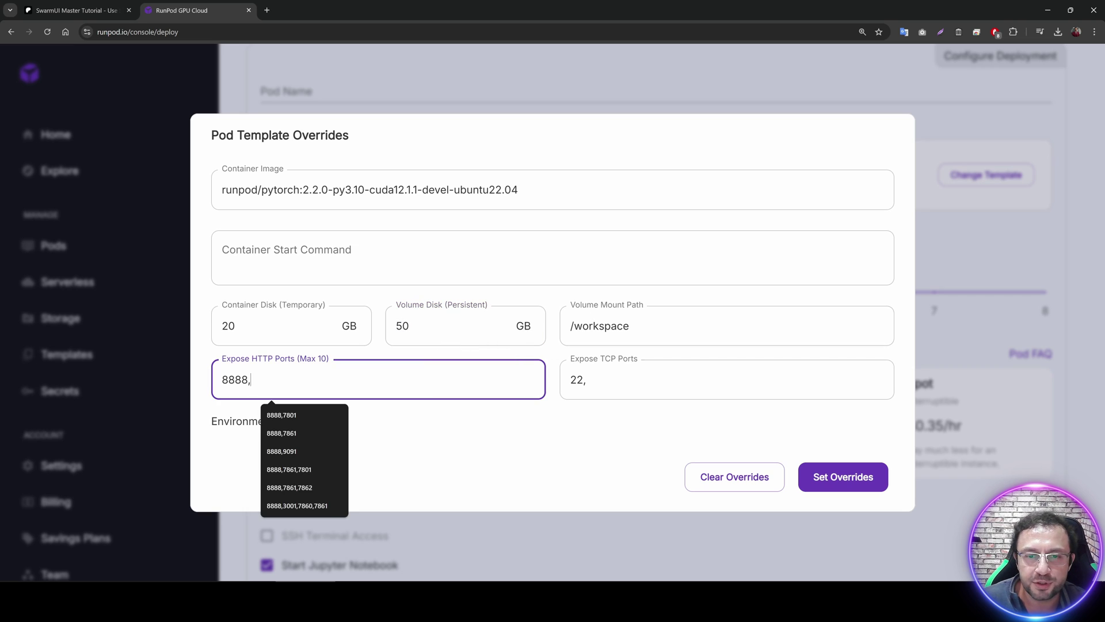
{"action": "left_click", "coordinate": [75, 10]}
{"action": "double_click", "coordinate": [332, 371]}
{"action": "key", "text": "ctrl+c"}
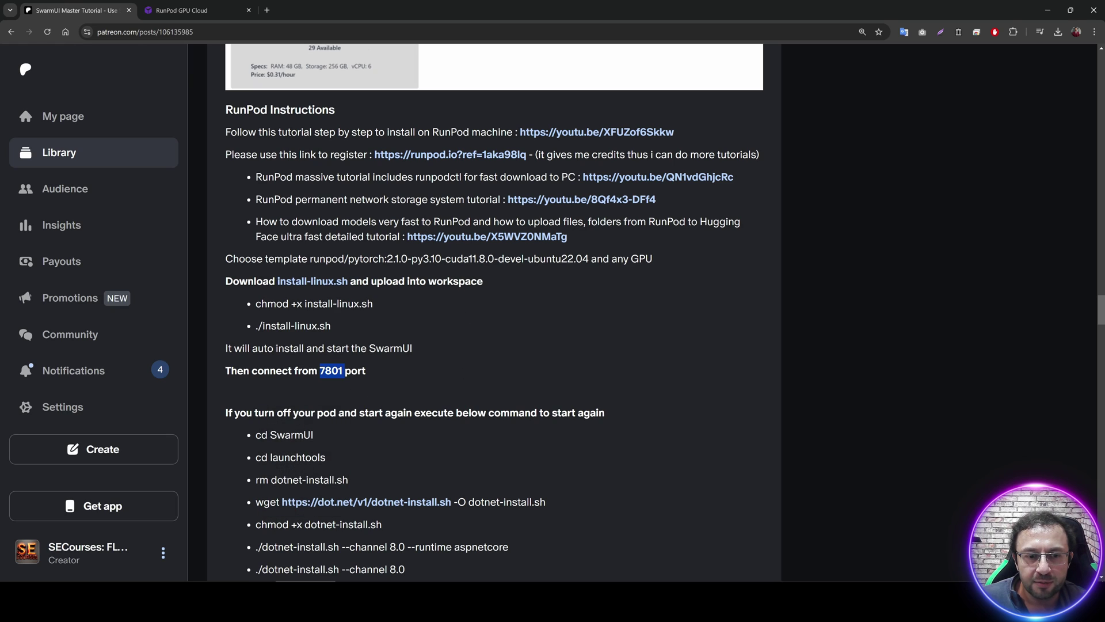
{"action": "left_click", "coordinate": [181, 11]}
{"action": "key", "text": "ctrl+v"}
{"action": "left_click", "coordinate": [828, 476]}
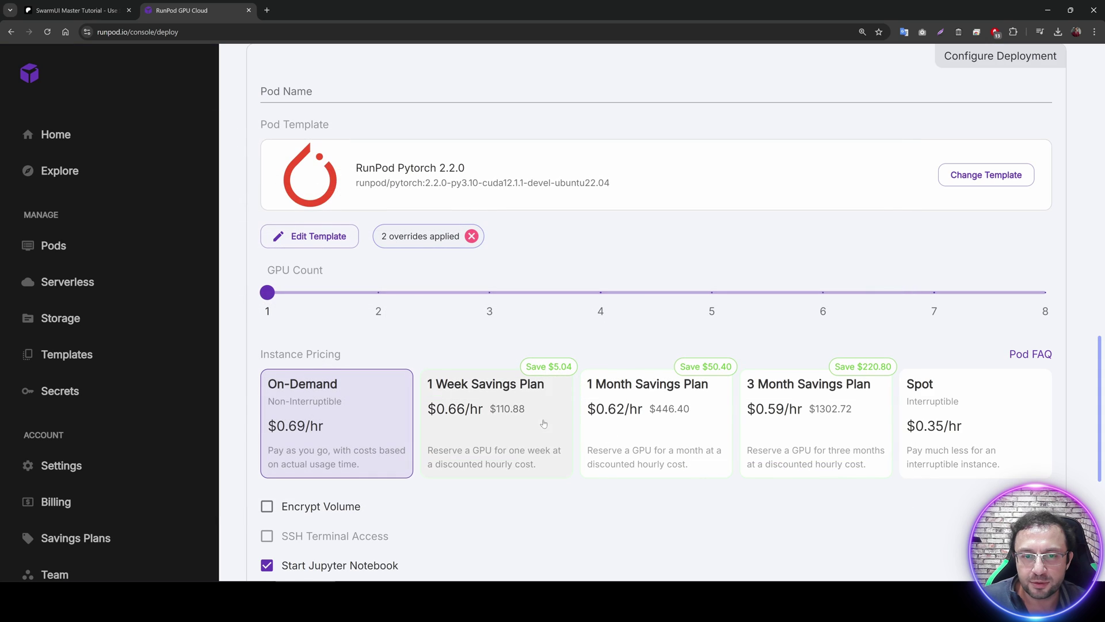
{"action": "scroll", "coordinate": [565, 461], "scroll_direction": "down", "scroll_amount": 6}
{"action": "left_click", "coordinate": [564, 466]}
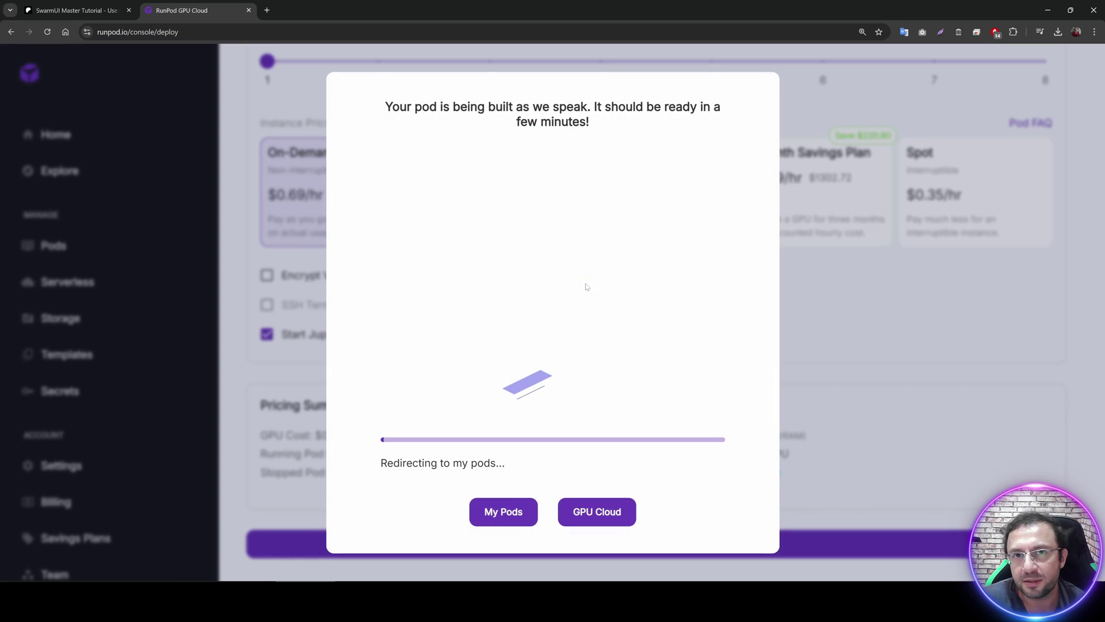
- Download the install-linux.sh script from the SwarmUI instructions page
{"action": "left_click", "coordinate": [504, 510]}
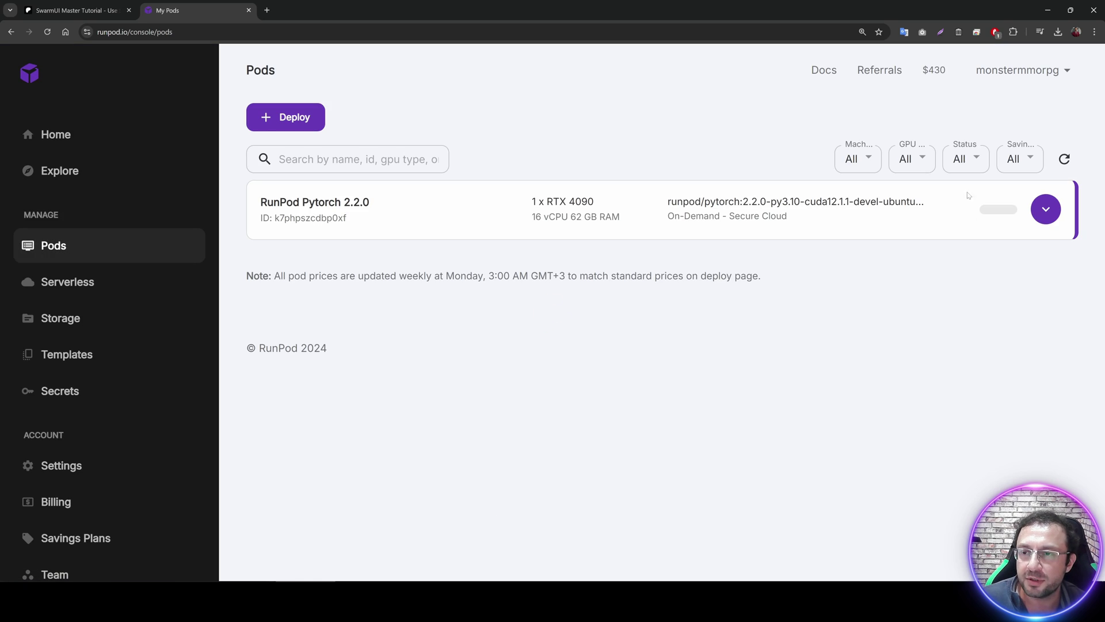
{"action": "key", "text": "ctrl+Tab"}
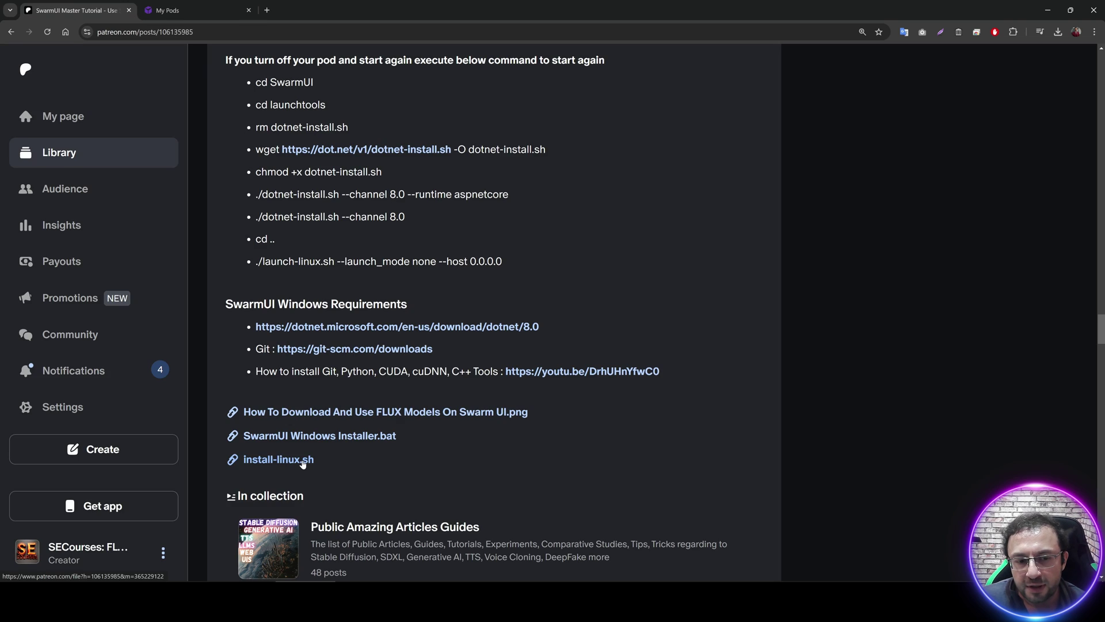
{"action": "left_click", "coordinate": [304, 462]}
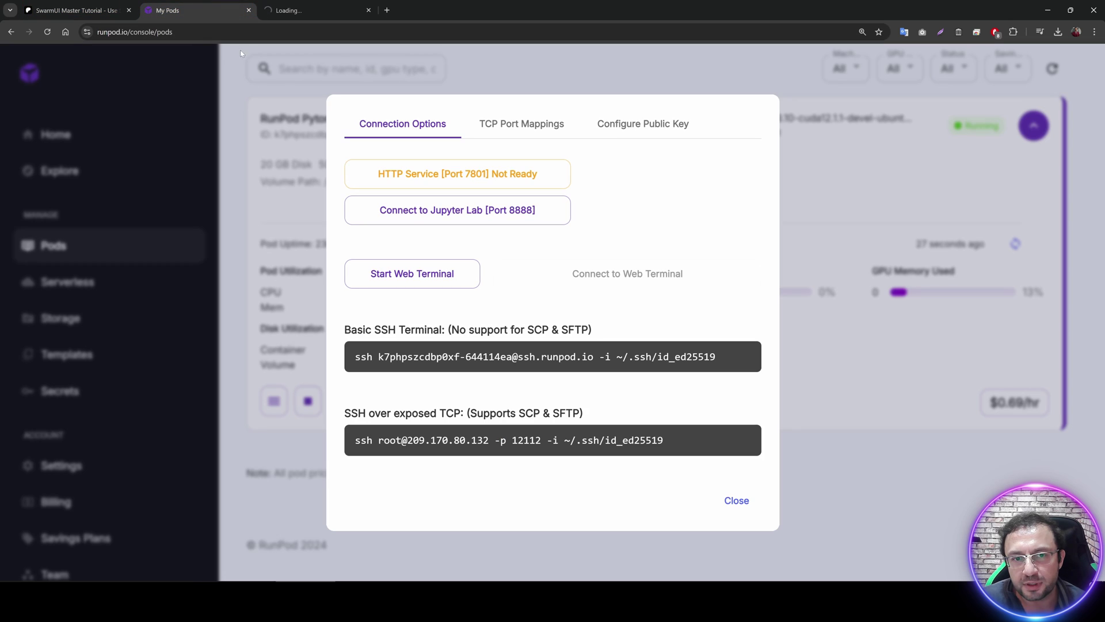
{"action": "left_click", "coordinate": [736, 500]}
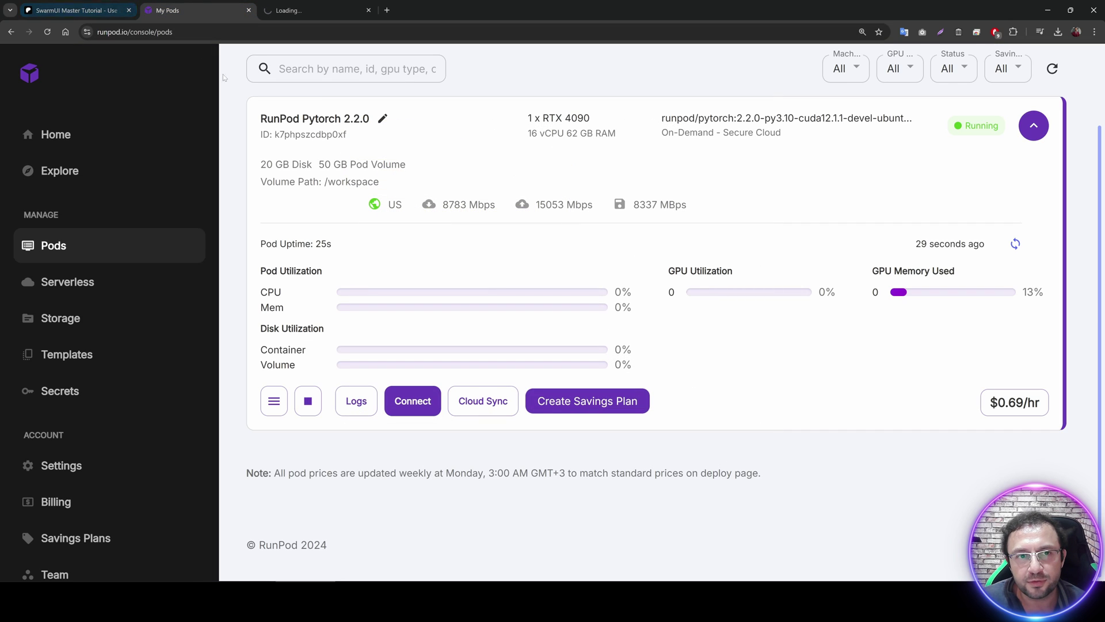
- Start a new RTX 4090 pod with a 50 GB volume, adding HTTP port 7801
{"action": "scroll", "coordinate": [466, 318], "scroll_direction": "up", "scroll_amount": 2}
{"action": "left_click", "coordinate": [284, 124]}
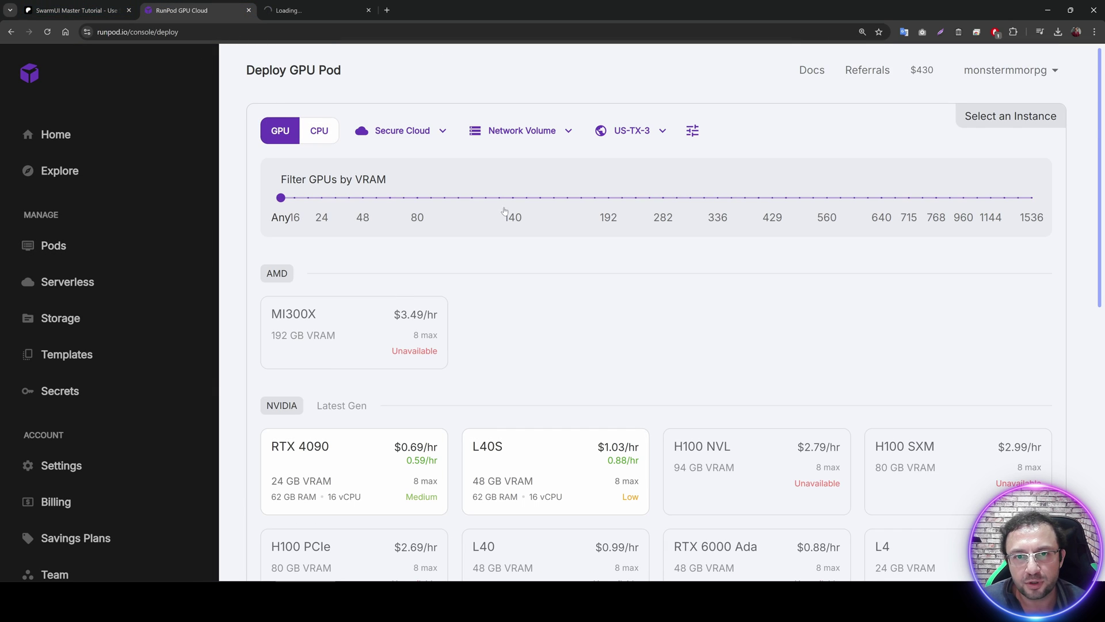
{"action": "scroll", "coordinate": [609, 308], "scroll_direction": "down", "scroll_amount": 8}
{"action": "scroll", "coordinate": [461, 288], "scroll_direction": "up", "scroll_amount": 4}
{"action": "left_click", "coordinate": [301, 253]}
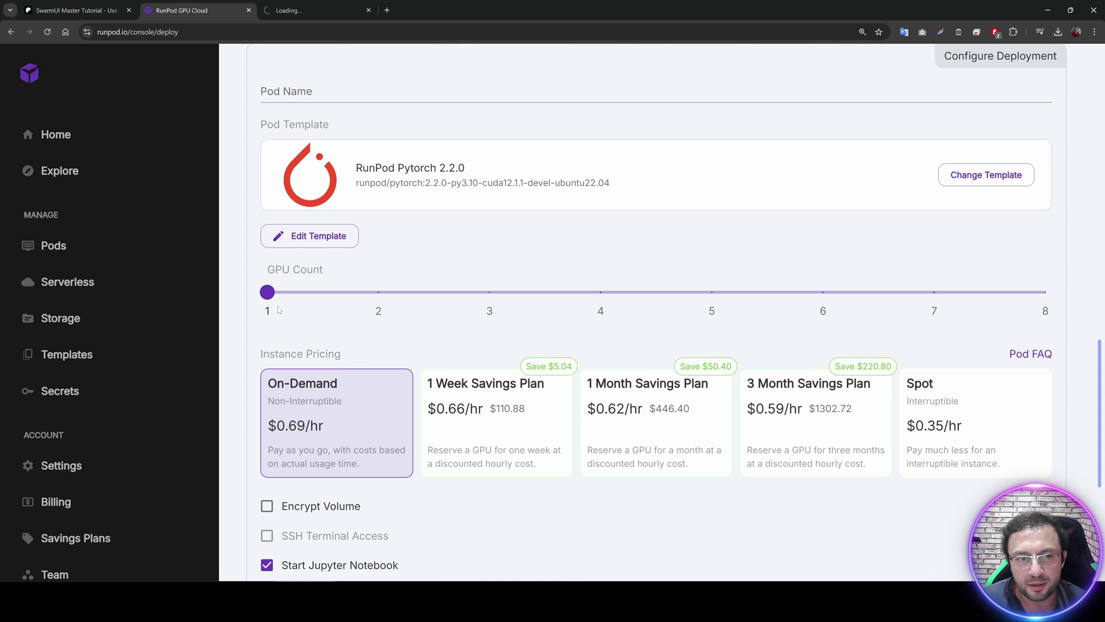
{"action": "left_click", "coordinate": [303, 237]}
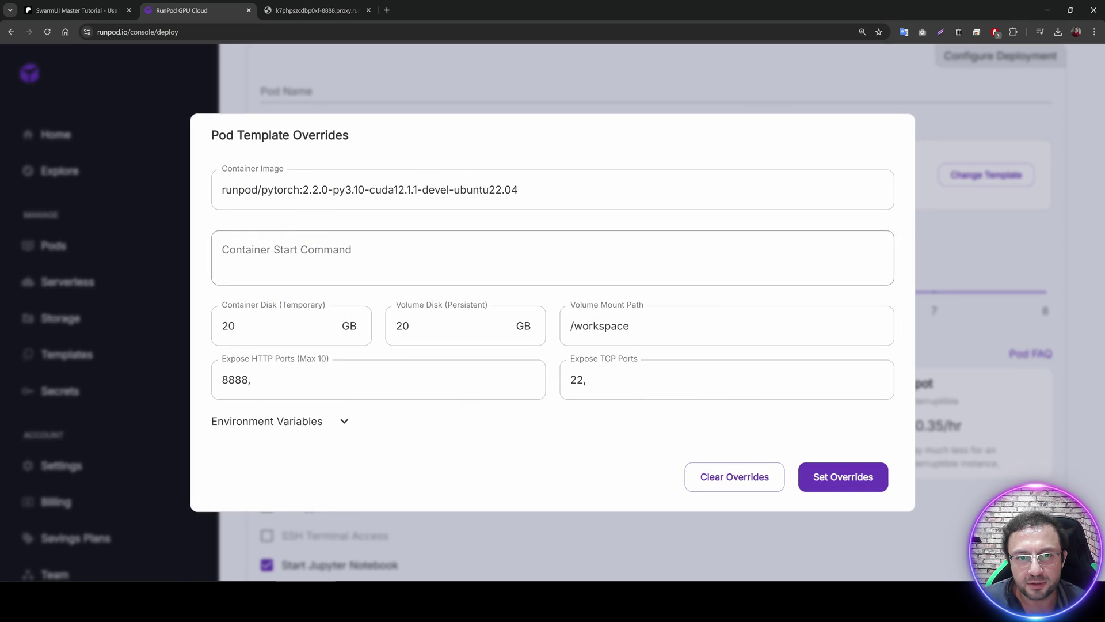
{"action": "left_click", "coordinate": [437, 326]}
{"action": "key", "text": "ctrl+a"}
{"action": "type", "text": "50"}
{"action": "left_click", "coordinate": [252, 380]}
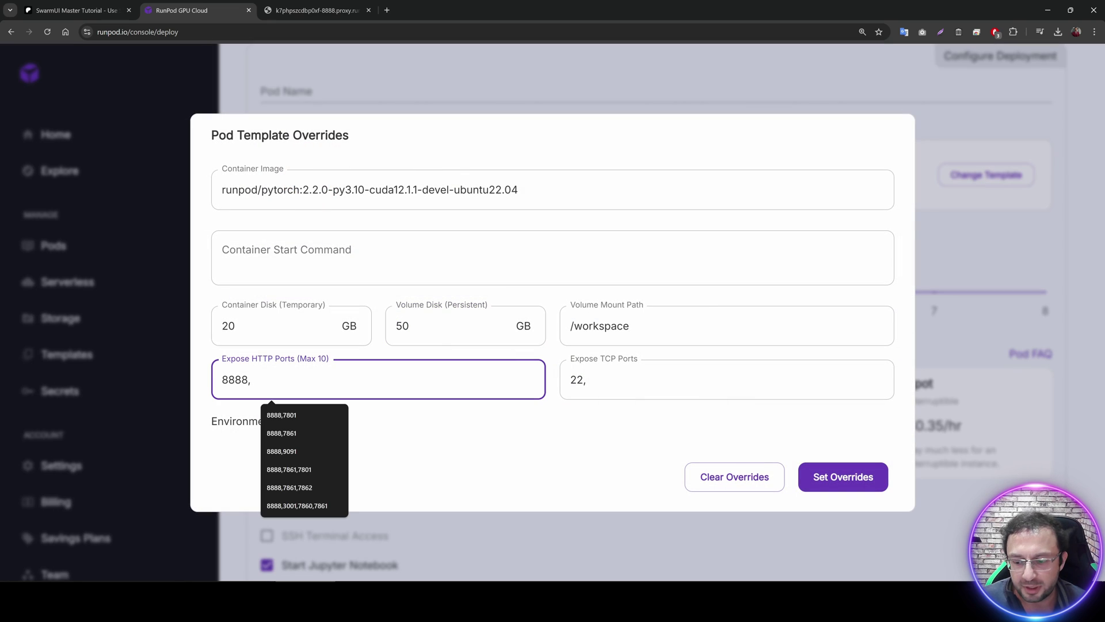
{"action": "type", "text": "78"}
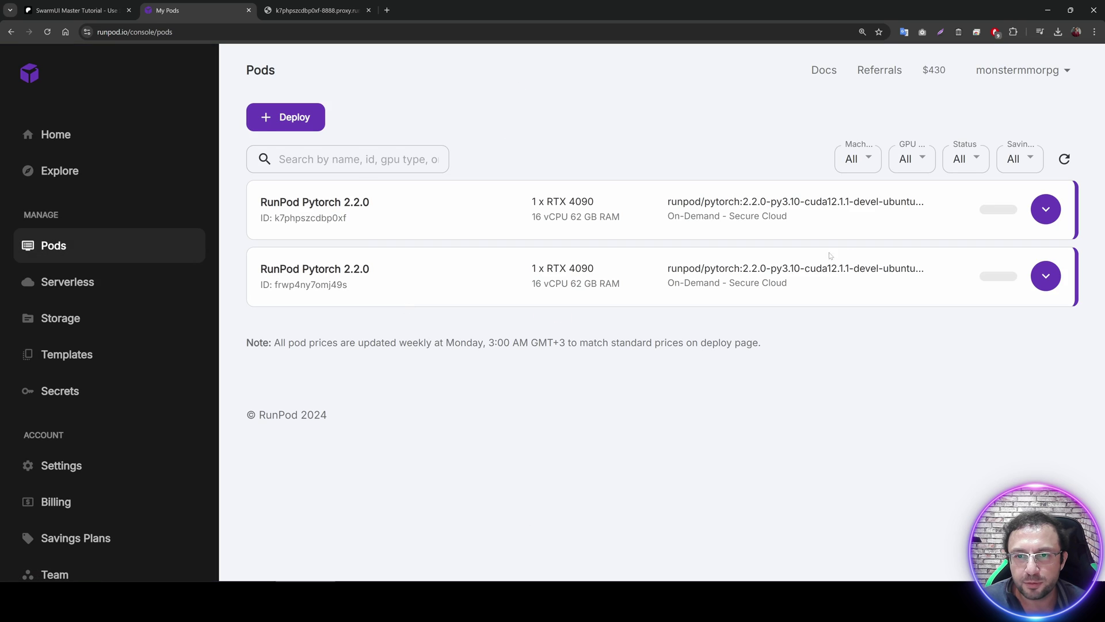
- Review the new pod's details, then stop and terminate the older pod
{"action": "left_click", "coordinate": [1046, 276]}
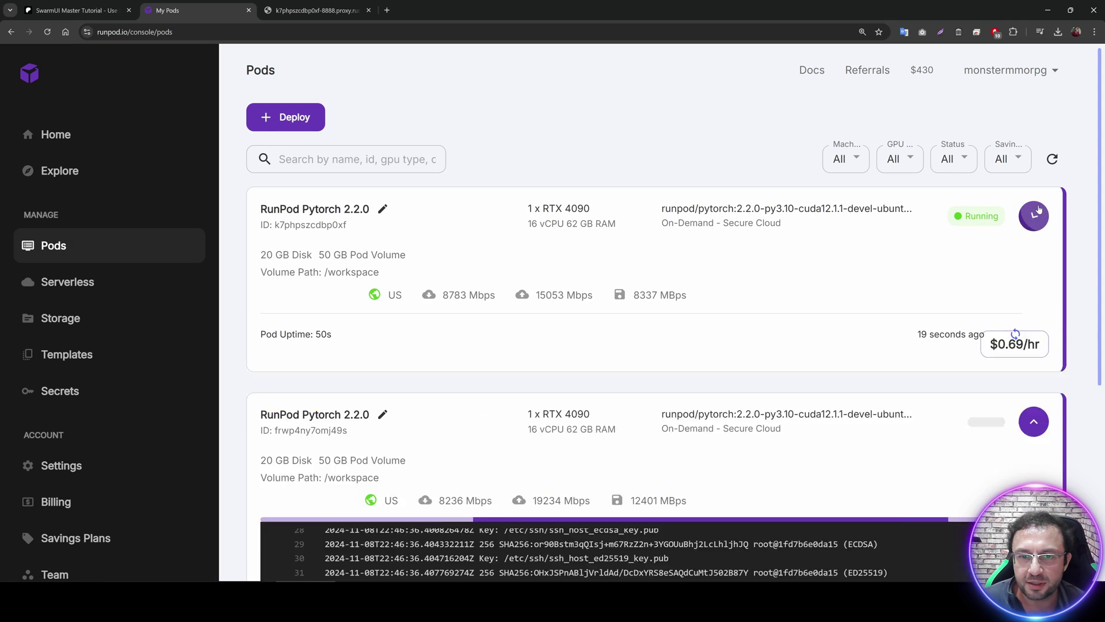
{"action": "scroll", "coordinate": [724, 349], "scroll_direction": "down", "scroll_amount": 5}
{"action": "scroll", "coordinate": [724, 349], "scroll_direction": "up", "scroll_amount": 3}
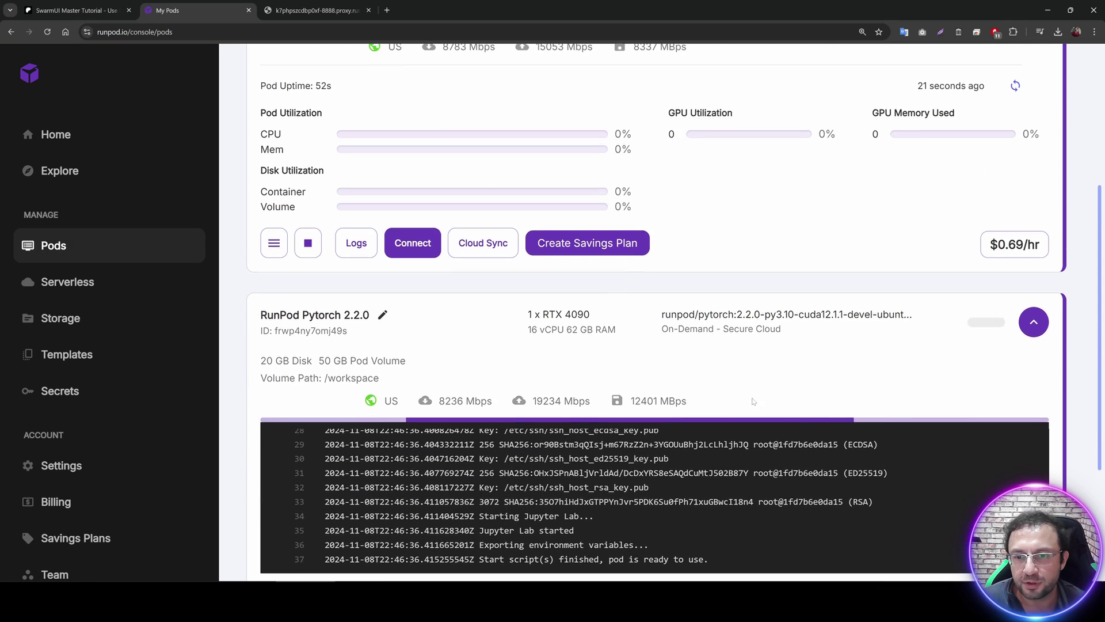
{"action": "scroll", "coordinate": [643, 403], "scroll_direction": "down", "scroll_amount": 2}
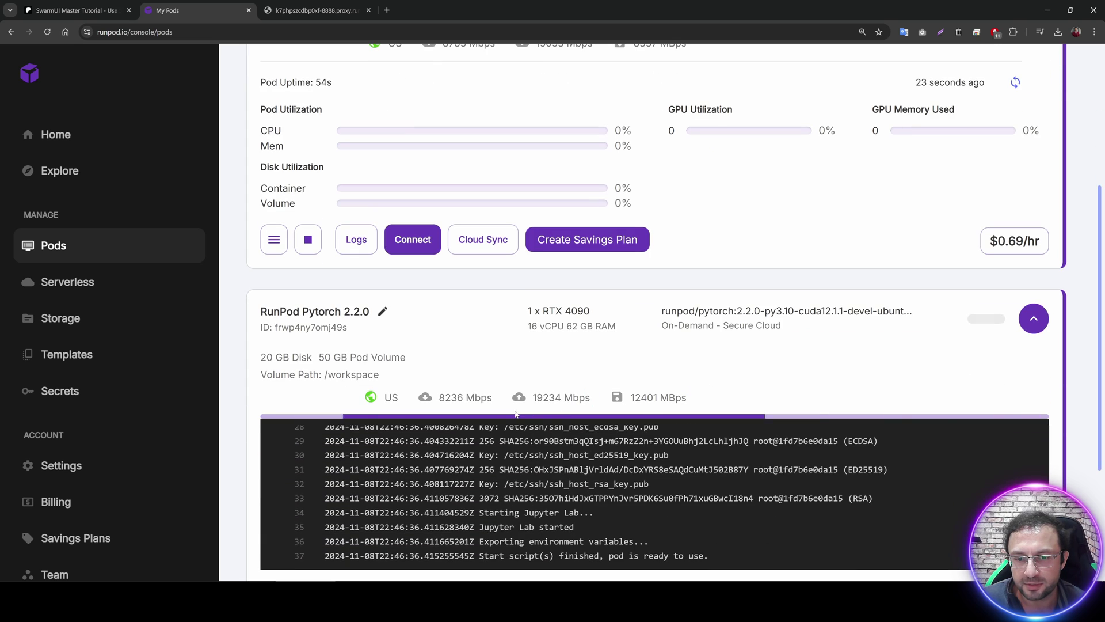
{"action": "left_click_drag", "start_coordinate": [687, 396], "coordinate": [438, 397]}
{"action": "scroll", "coordinate": [406, 393], "scroll_direction": "up", "scroll_amount": 1}
{"action": "scroll", "coordinate": [406, 393], "scroll_direction": "up", "scroll_amount": 1}
{"action": "left_click", "coordinate": [307, 340]}
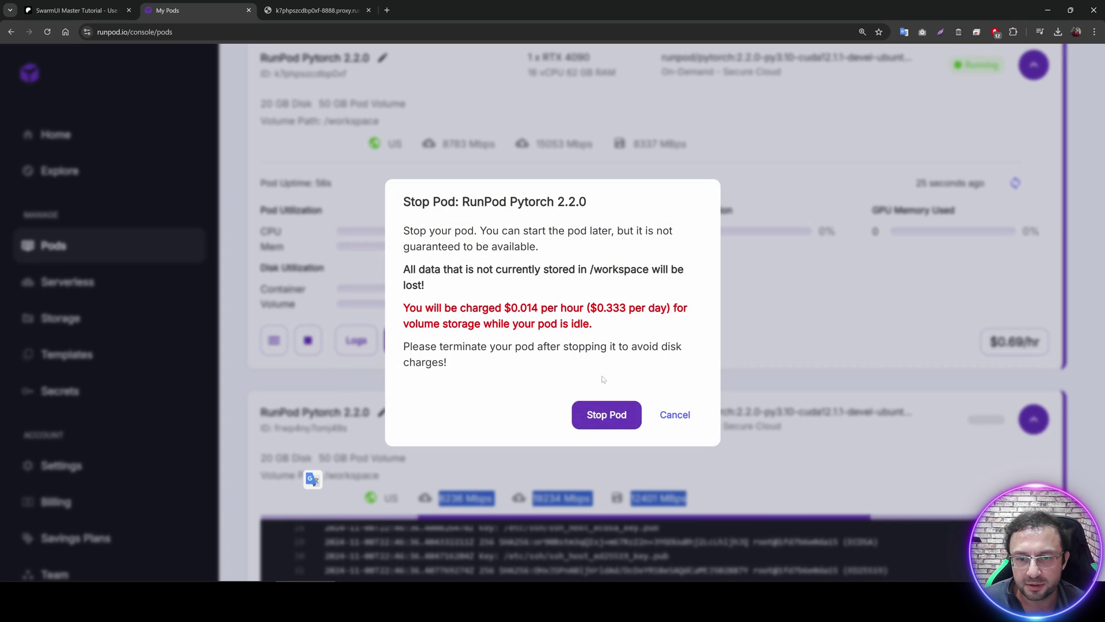
{"action": "left_click", "coordinate": [604, 414]}
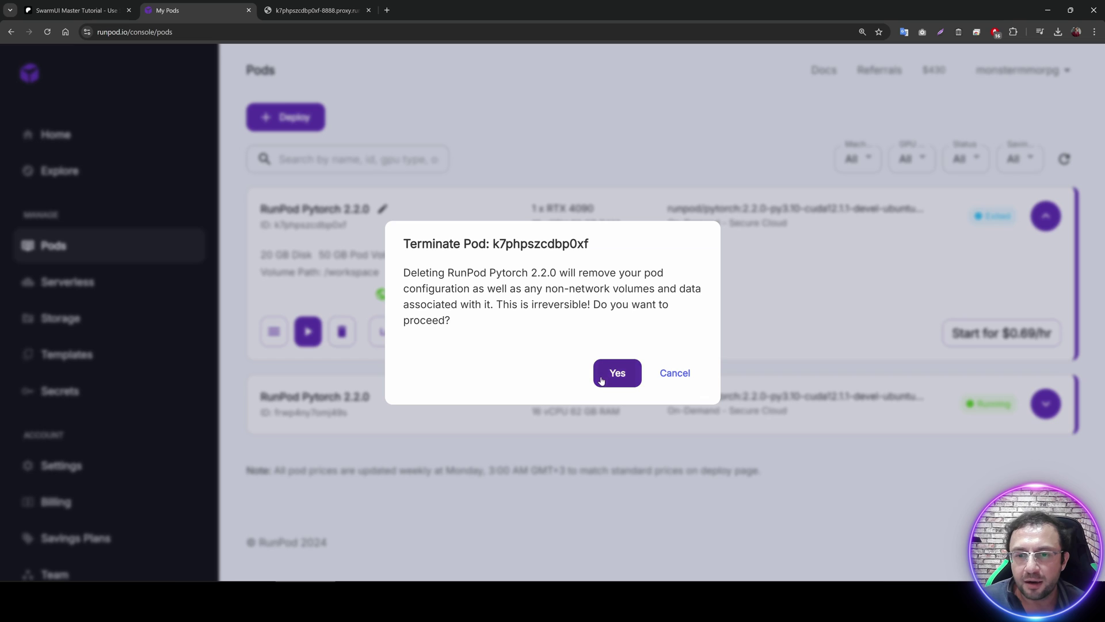
{"action": "left_click", "coordinate": [613, 373]}
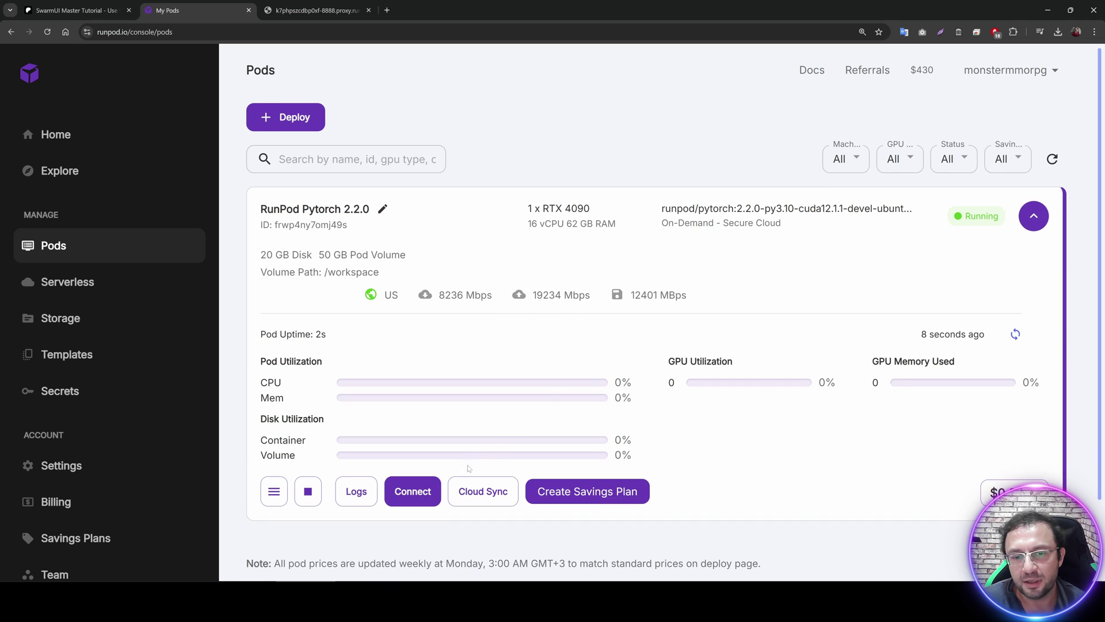
- Open JupyterLab on the remaining pod and close the old pod's Jupyter tab
{"action": "left_click", "coordinate": [430, 490]}
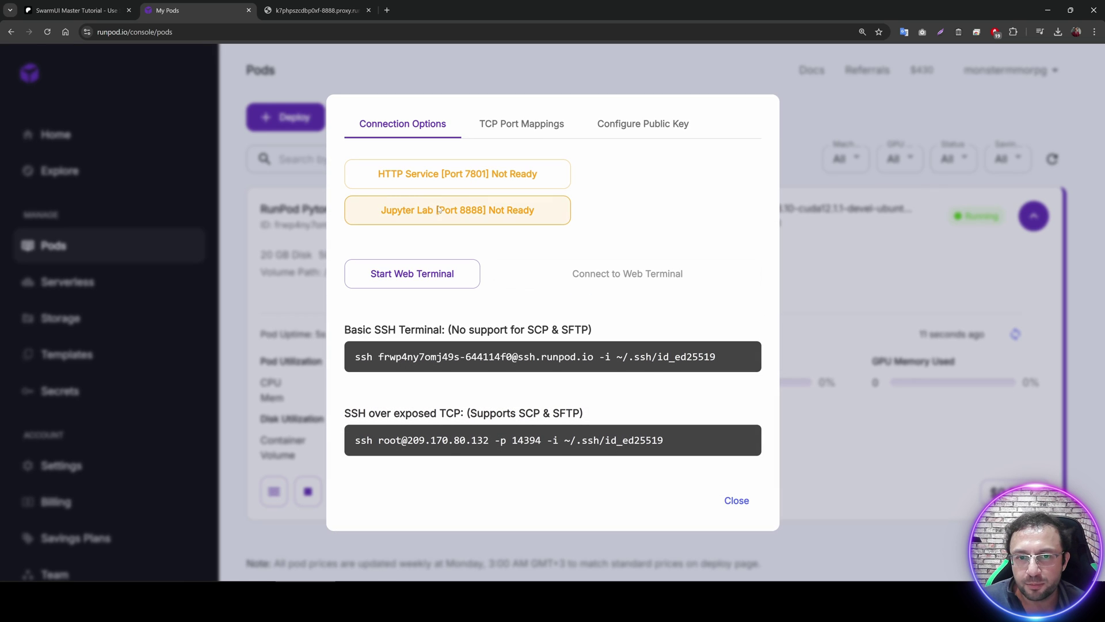
{"action": "left_click", "coordinate": [438, 211]}
{"action": "left_click", "coordinate": [488, 10]}
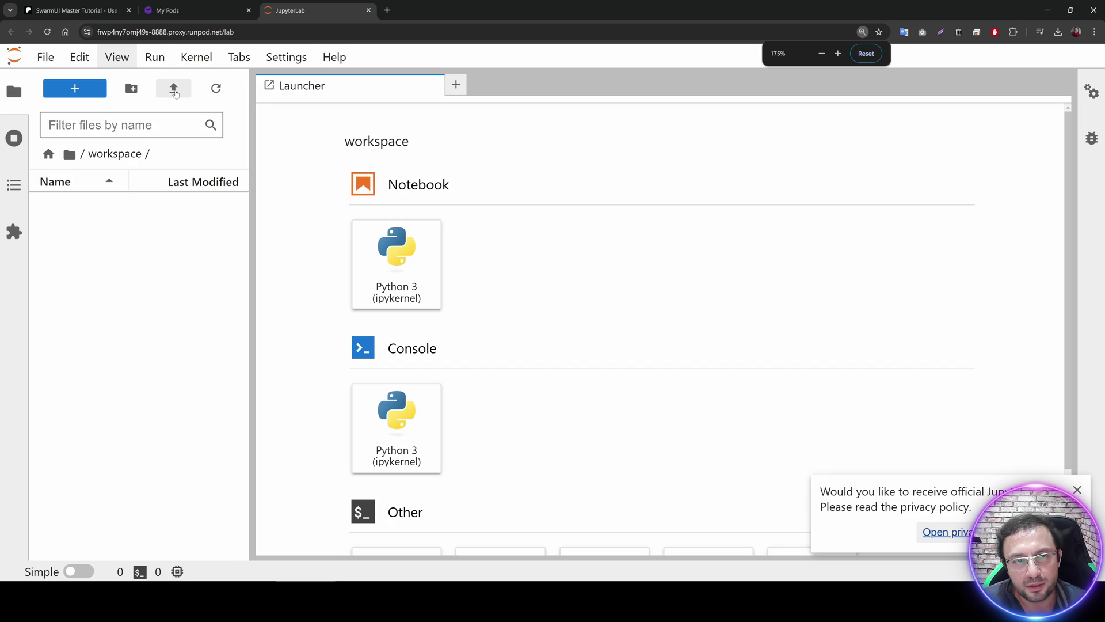
- Upload install-linux.sh and the model downloader zip into the workspace
{"action": "left_click", "coordinate": [173, 87]}
{"action": "left_click", "coordinate": [517, 93], "text": "ctrl"}
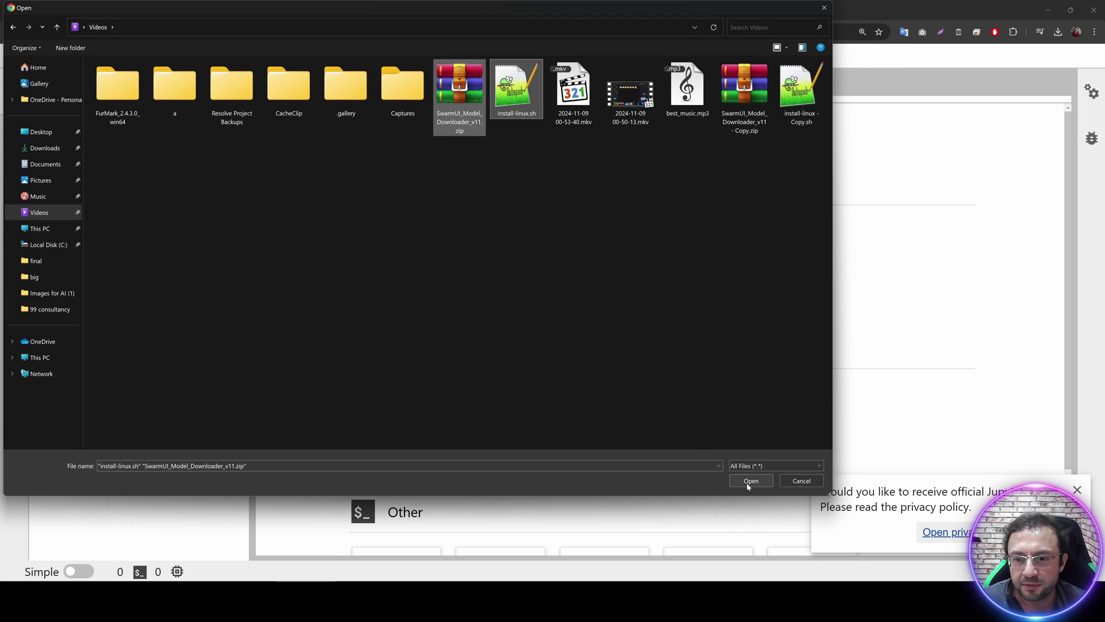
{"action": "left_click", "coordinate": [751, 481]}
{"action": "left_click_drag", "start_coordinate": [246, 257], "coordinate": [306, 258]}
{"action": "left_click", "coordinate": [75, 10]}
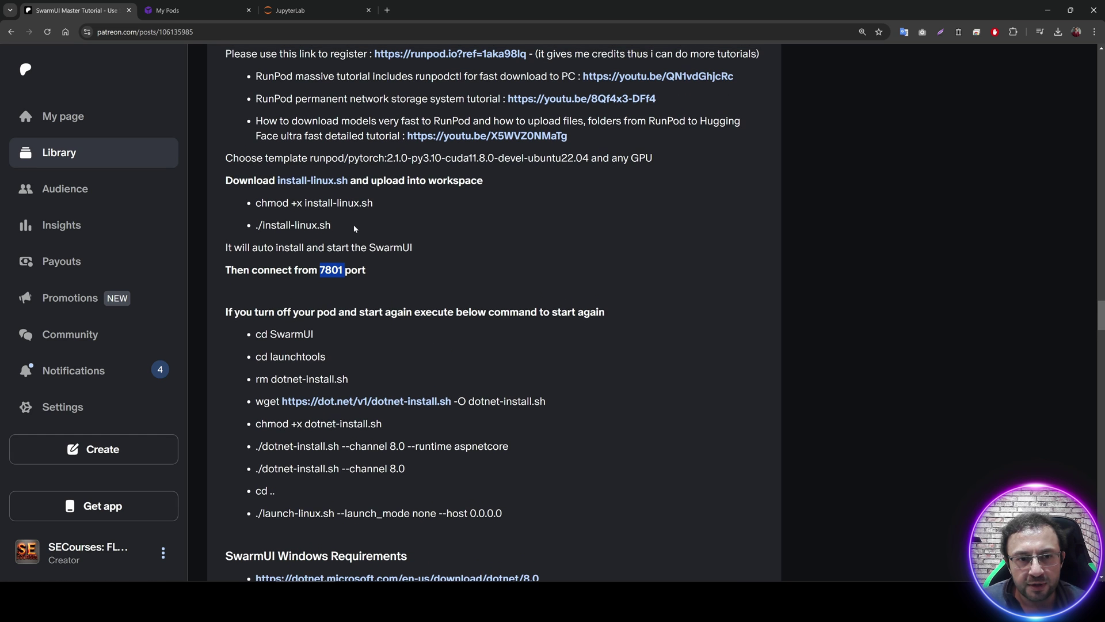
{"action": "left_click", "coordinate": [291, 10]}
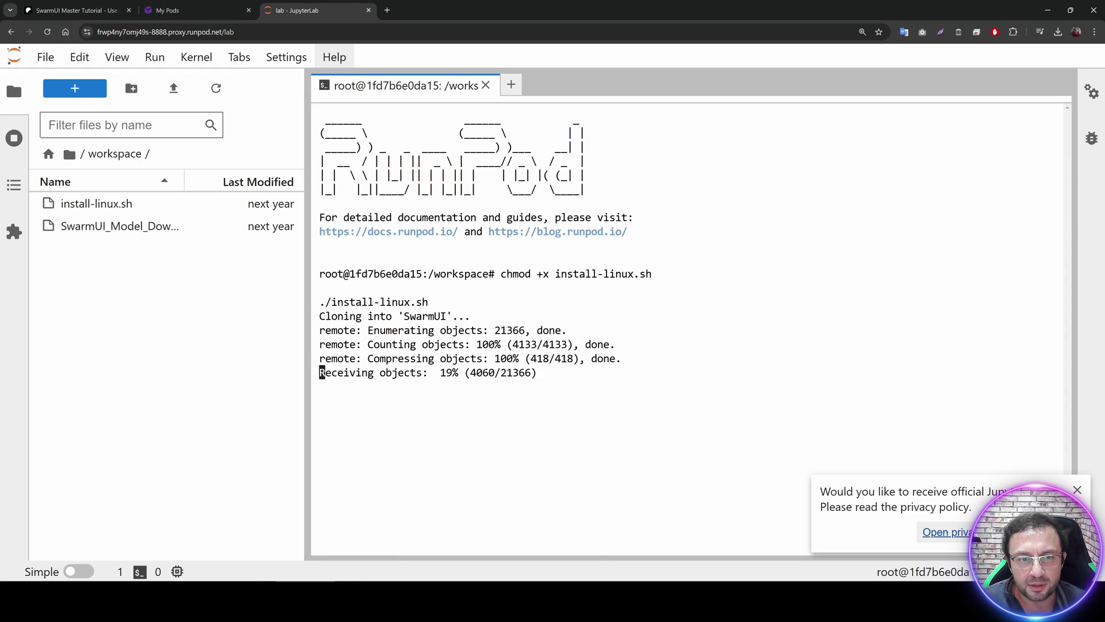
{"action": "left_click_drag", "start_coordinate": [306, 295], "coordinate": [340, 295]}
- Extract the model downloader zip into the workspace
{"action": "left_click", "coordinate": [149, 226]}
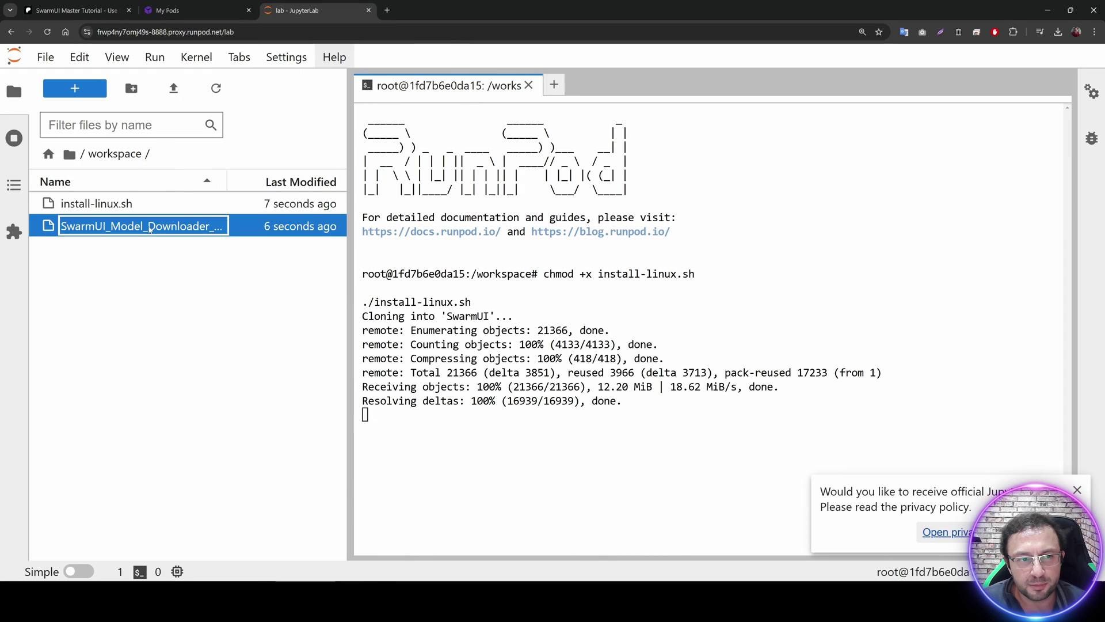
{"action": "right_click", "coordinate": [149, 226]}
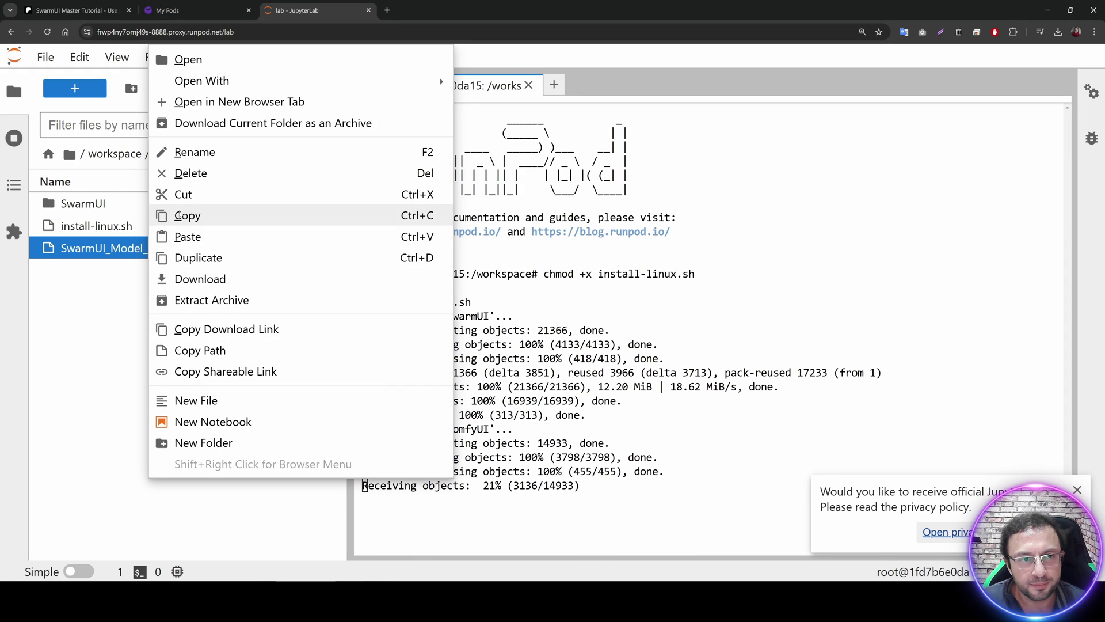
{"action": "left_click", "coordinate": [349, 272]}
{"action": "left_click_drag", "start_coordinate": [348, 273], "coordinate": [378, 272]}
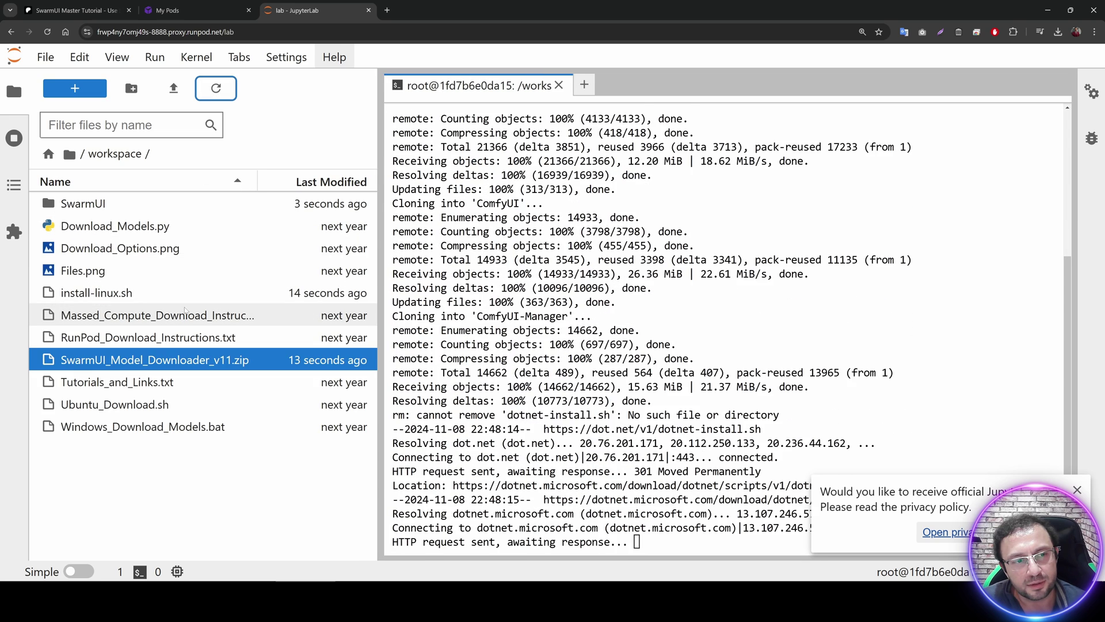
- Copy the download commands from RunPod_Download_Instructions.txt
{"action": "double_click", "coordinate": [129, 340]}
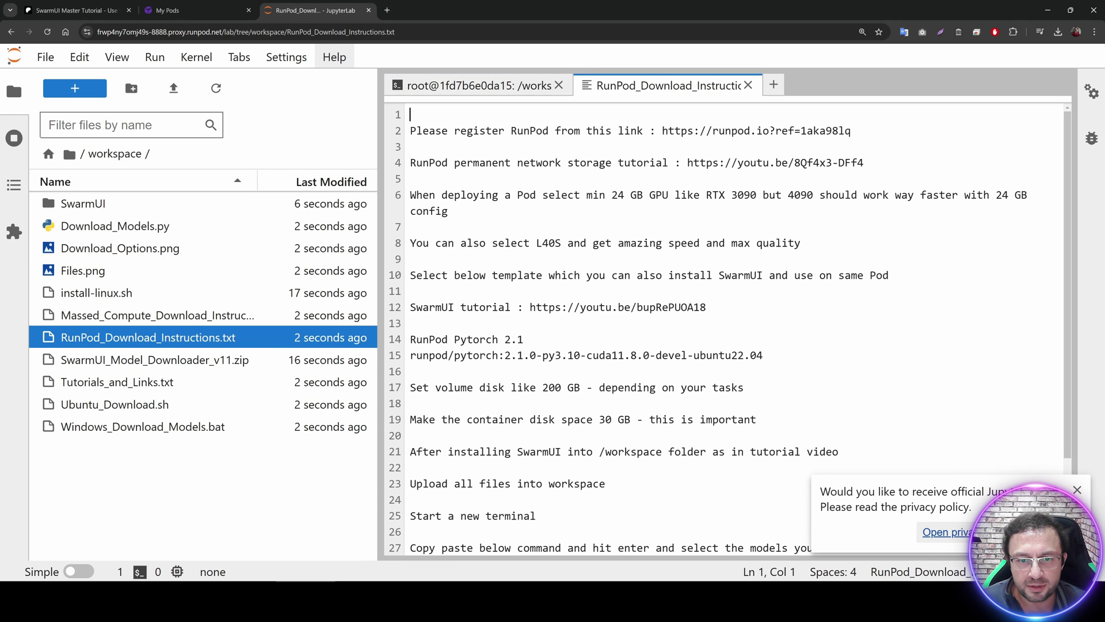
{"action": "scroll", "coordinate": [726, 329], "scroll_direction": "down", "scroll_amount": 2}
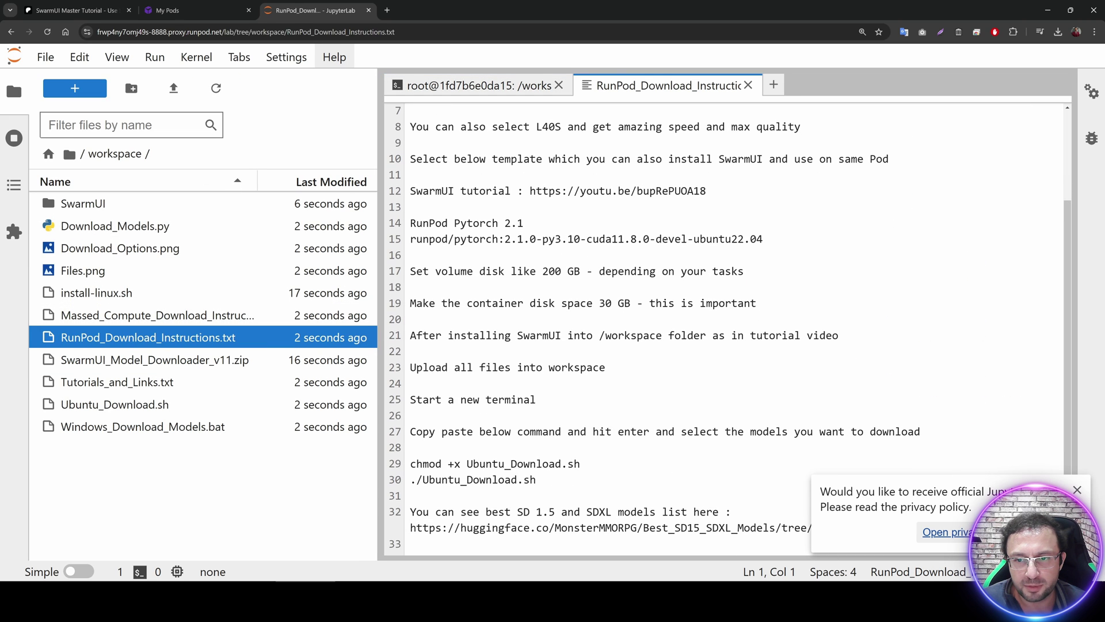
{"action": "left_click_drag", "start_coordinate": [763, 238], "coordinate": [417, 223]}
{"action": "left_click_drag", "start_coordinate": [535, 479], "coordinate": [410, 463]}
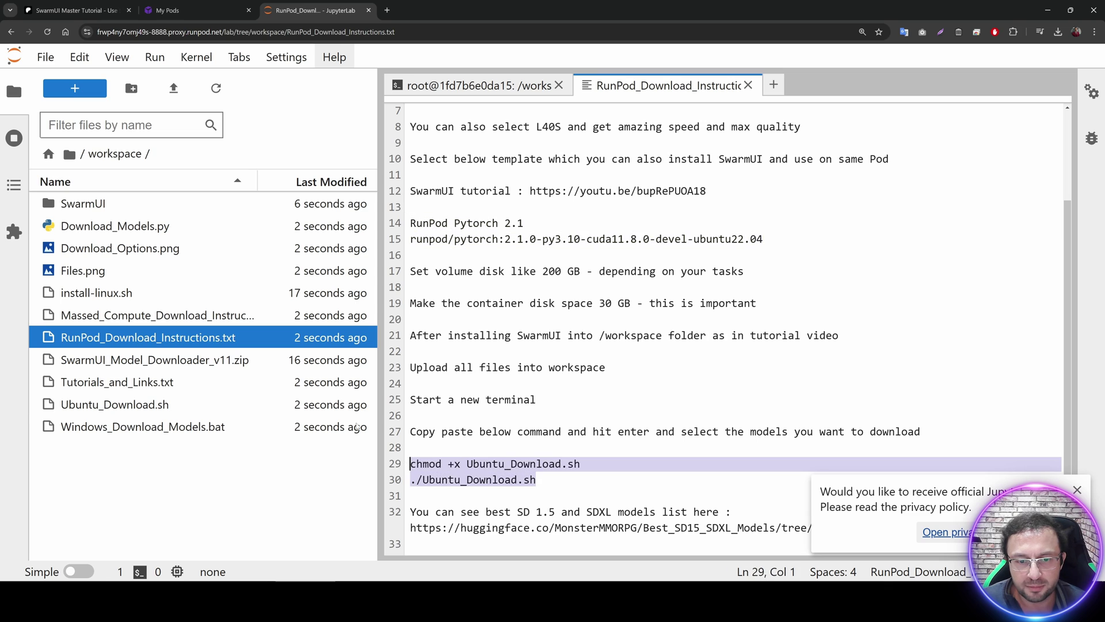
{"action": "left_click", "coordinate": [75, 89]}
- Run the pasted download script and pick option 12, Genmo Mochi 1
{"action": "type", "text": "chmod +x Ubuntu_Download.sh ./Ubuntu_Download.sh"}
{"action": "key", "text": "Return"}
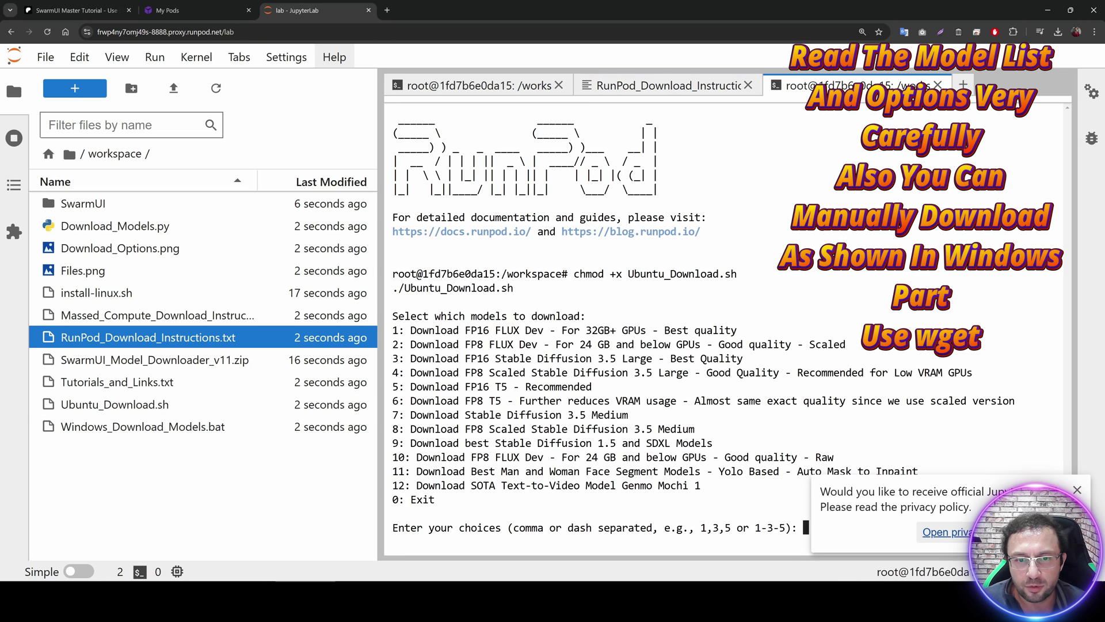
{"action": "key", "text": "Return"}
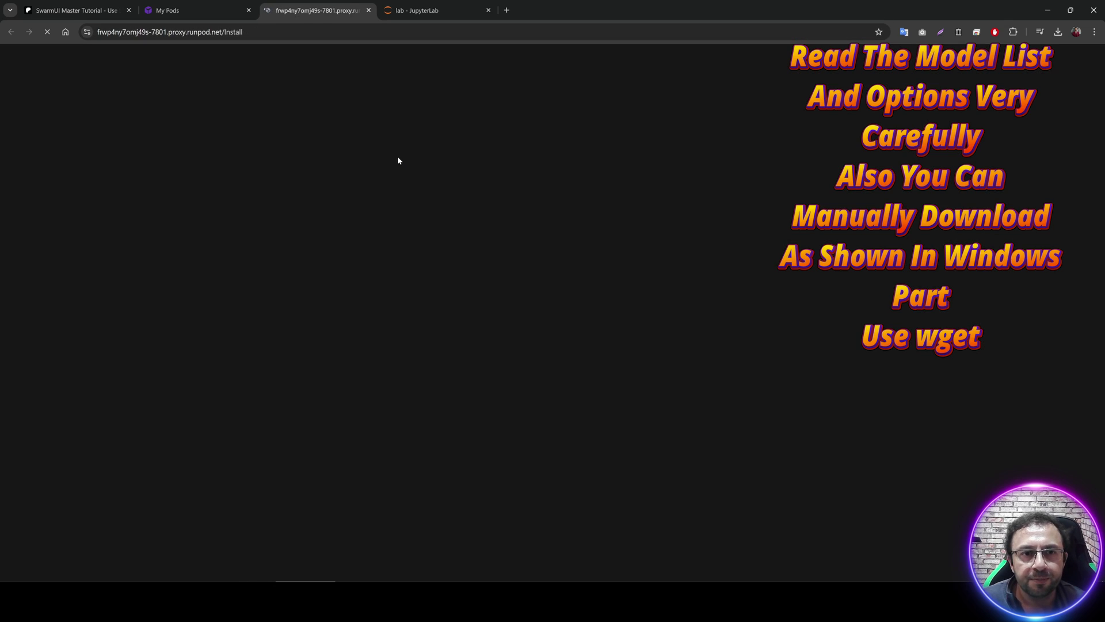
- Install SwarmUI with Modern Dark theme, local ComfyUI backend, and no SDXL model
{"action": "left_click", "coordinate": [734, 241]}
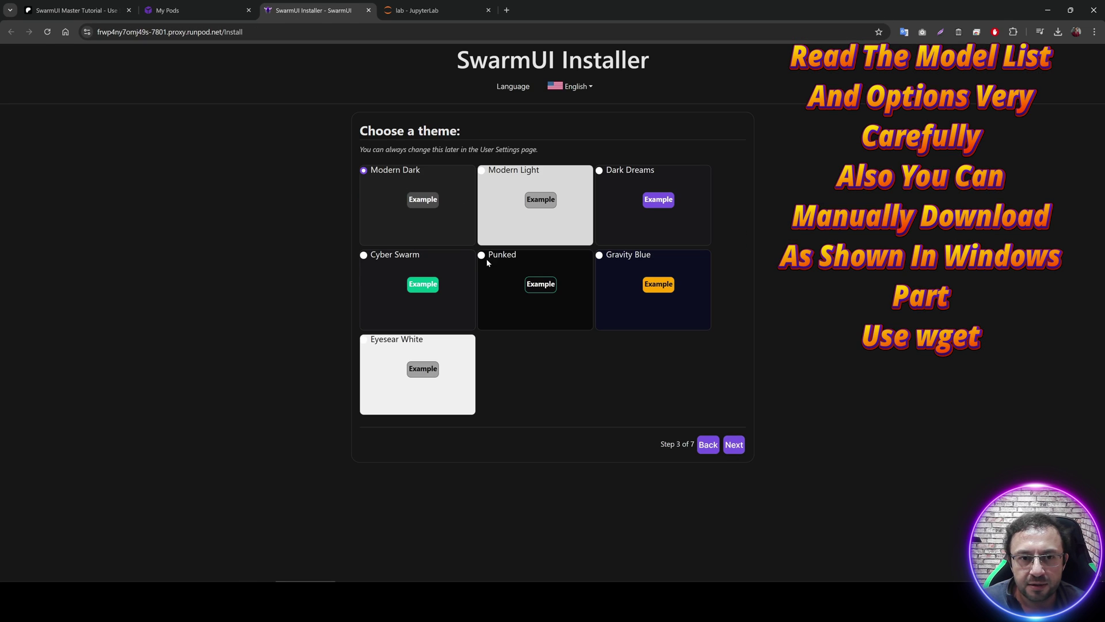
{"action": "left_click", "coordinate": [730, 445]}
{"action": "left_click", "coordinate": [735, 291]}
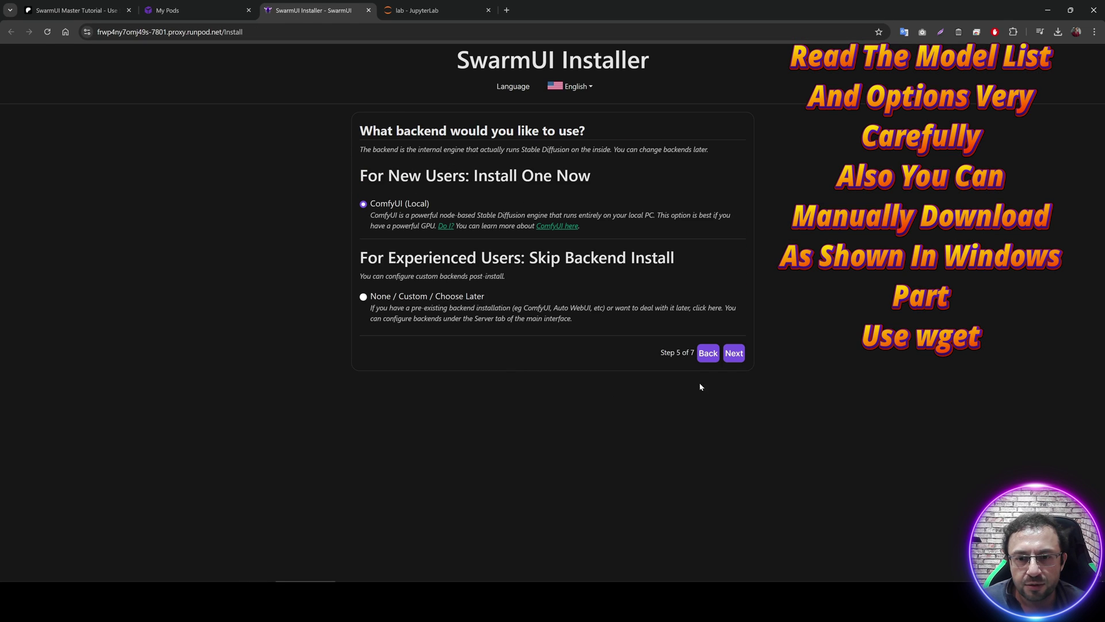
{"action": "left_click", "coordinate": [735, 353]}
{"action": "left_click", "coordinate": [367, 170]}
{"action": "left_click", "coordinate": [734, 407]}
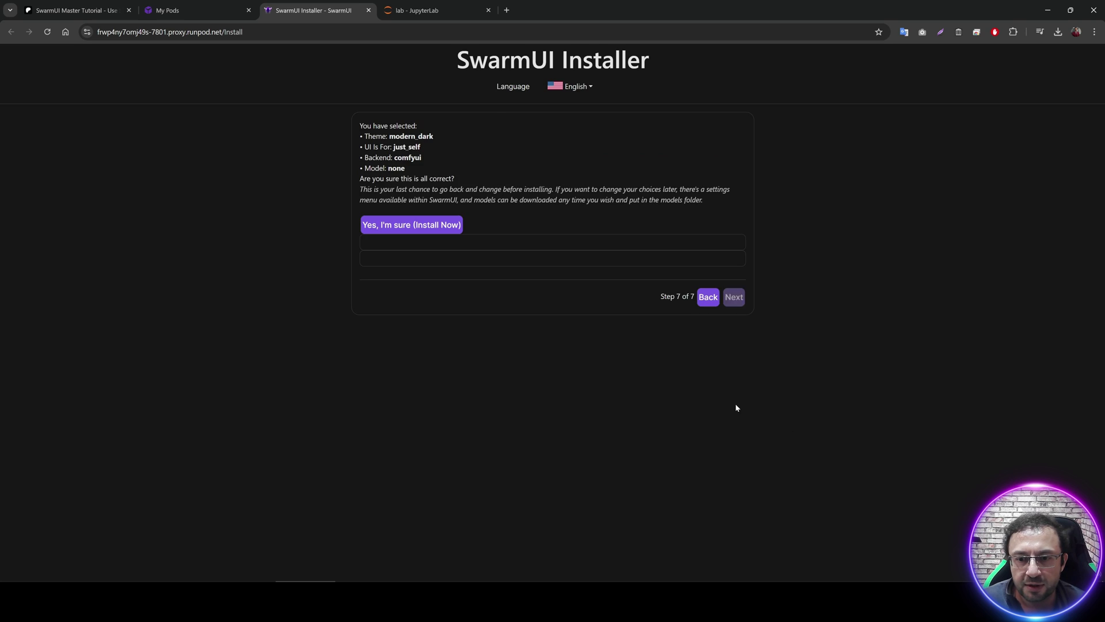
{"action": "left_click", "coordinate": [454, 226]}
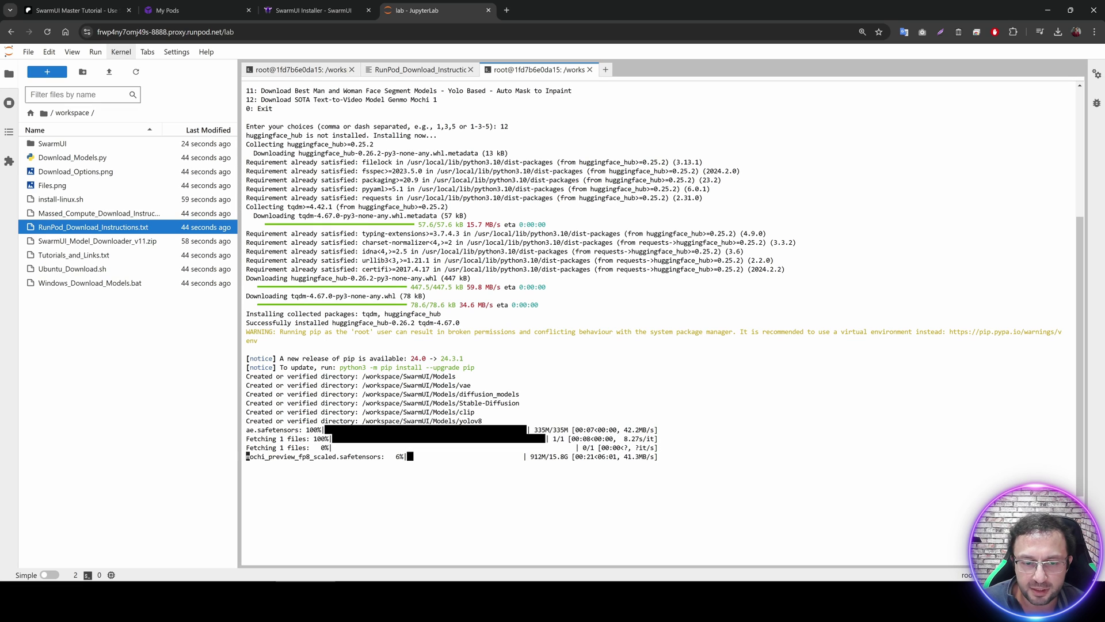
- Alternate between SwarmUI and JupyterLab to watch download and install progress
{"action": "left_click", "coordinate": [338, 5]}
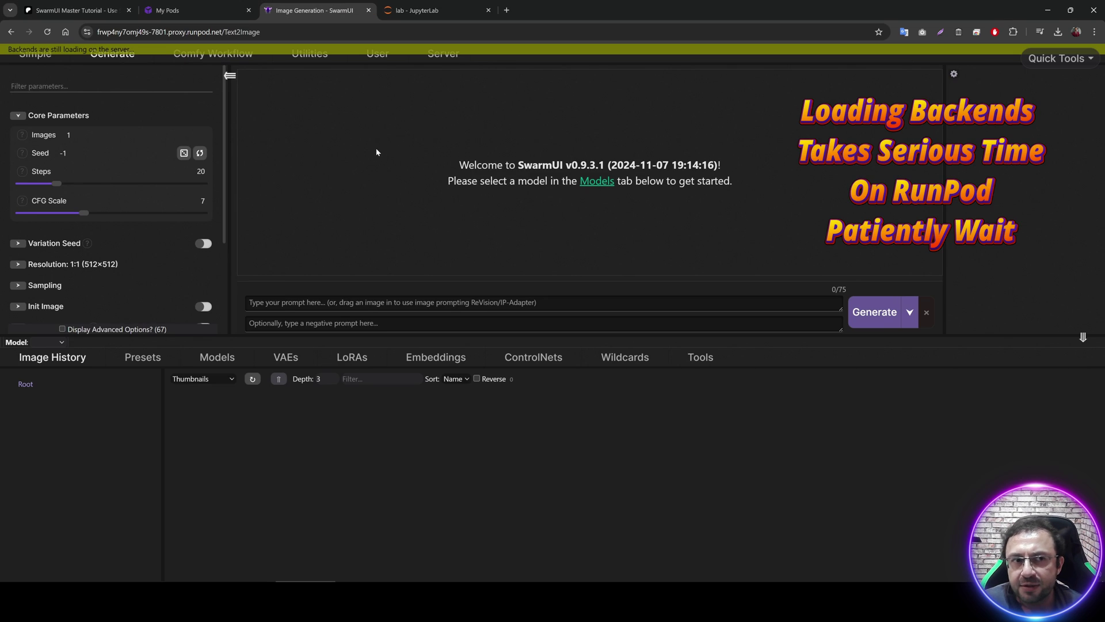
{"action": "left_click", "coordinate": [425, 10]}
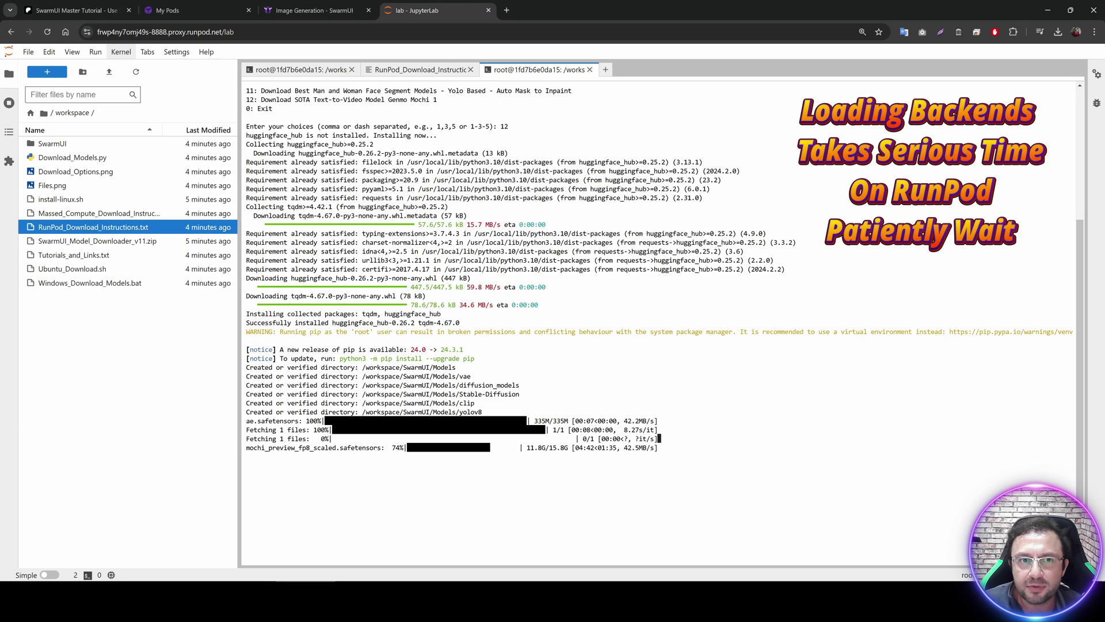
{"action": "left_click", "coordinate": [314, 10]}
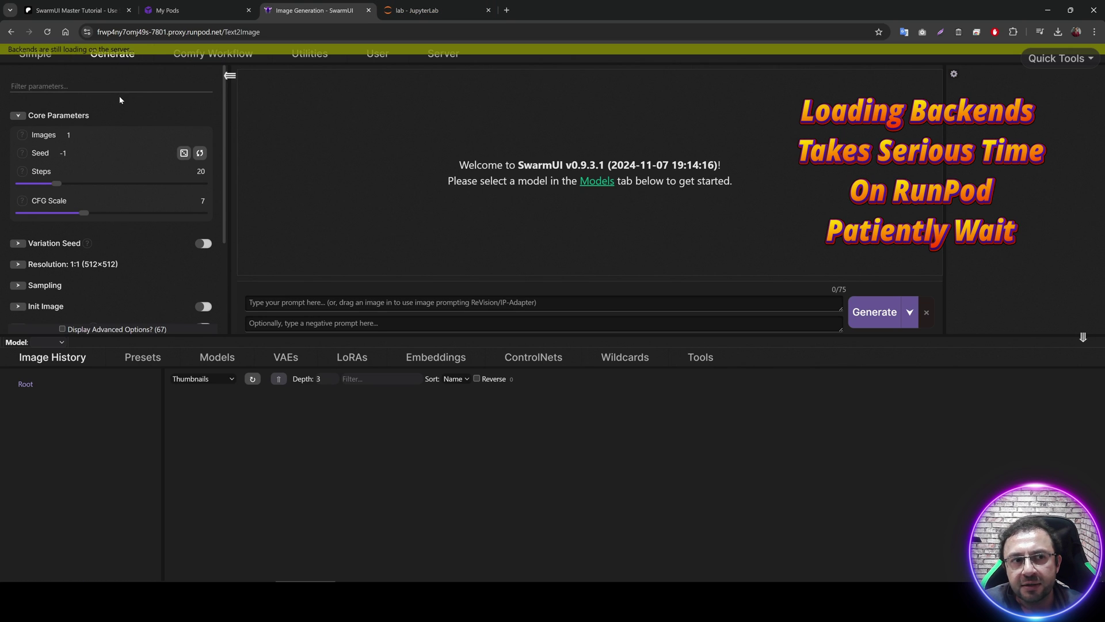
{"action": "left_click", "coordinate": [425, 10]}
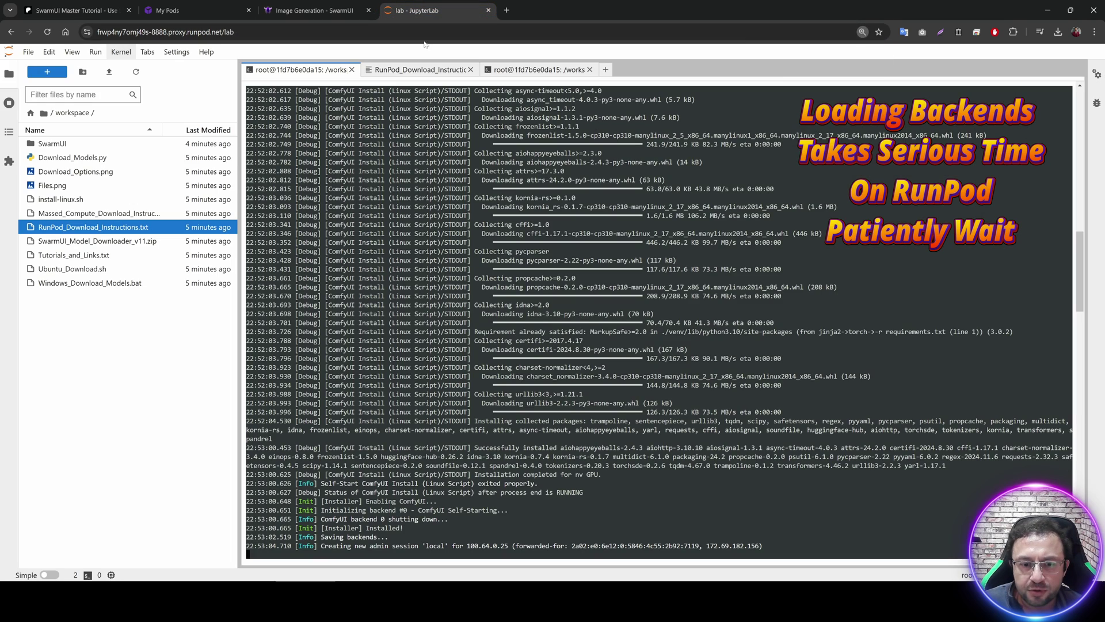
- Show SwarmUI's server logs at Debug level
{"action": "left_click", "coordinate": [314, 10]}
{"action": "left_click", "coordinate": [548, 83]}
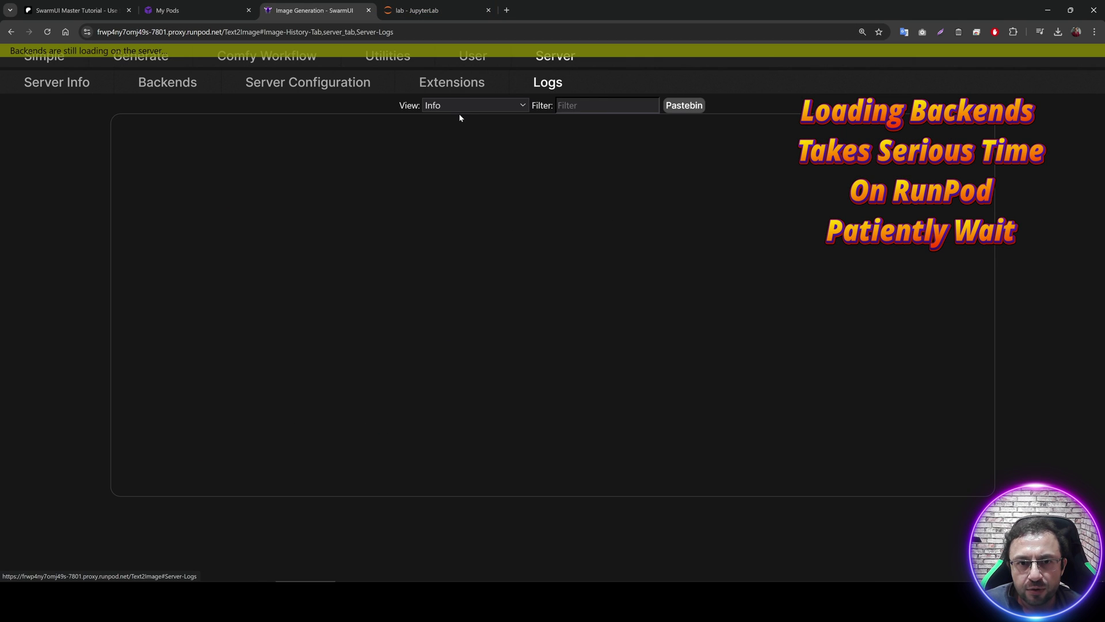
{"action": "left_click", "coordinate": [450, 109]}
{"action": "left_click", "coordinate": [461, 148]}
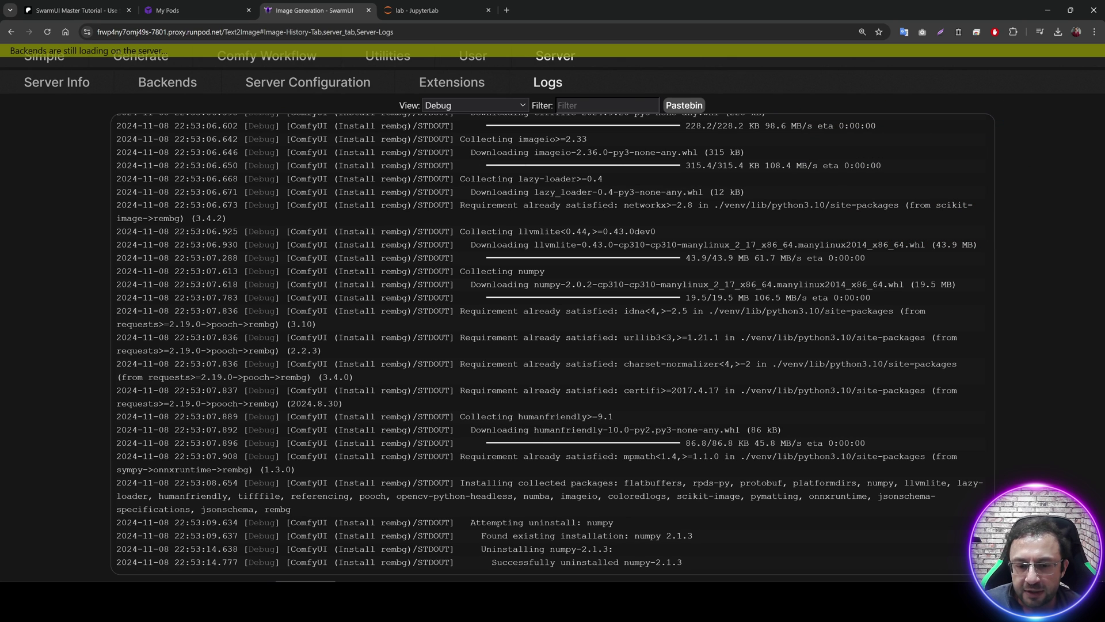
{"action": "left_click_drag", "start_coordinate": [692, 579], "coordinate": [436, 339]}
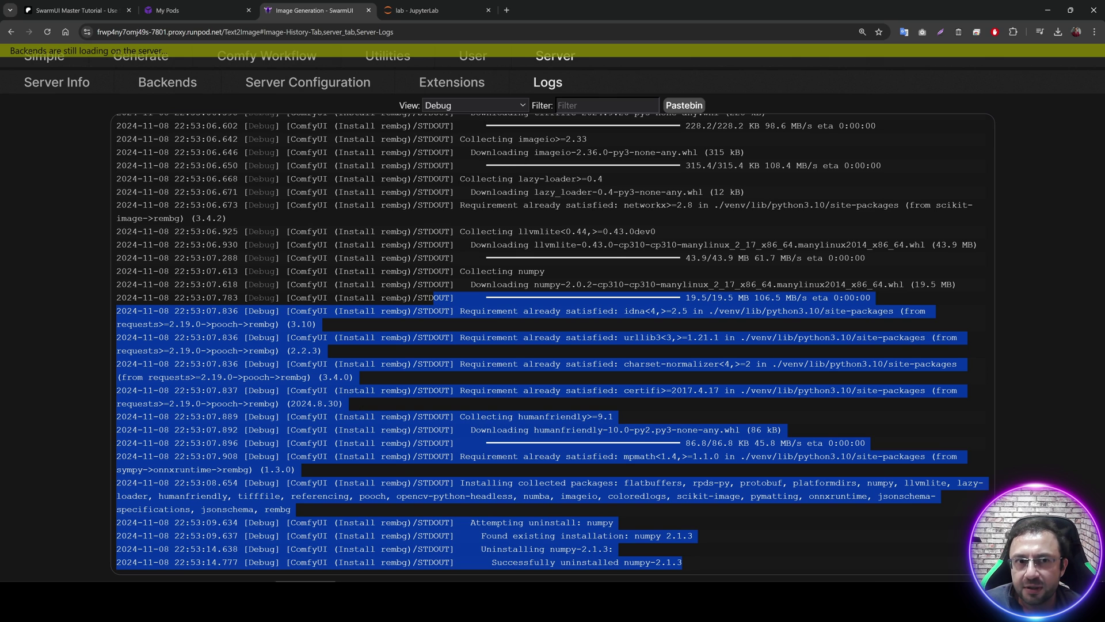
- Keep checking the Mochi model download in the terminal against the server logs
{"action": "key", "text": "ctrl+Tab"}
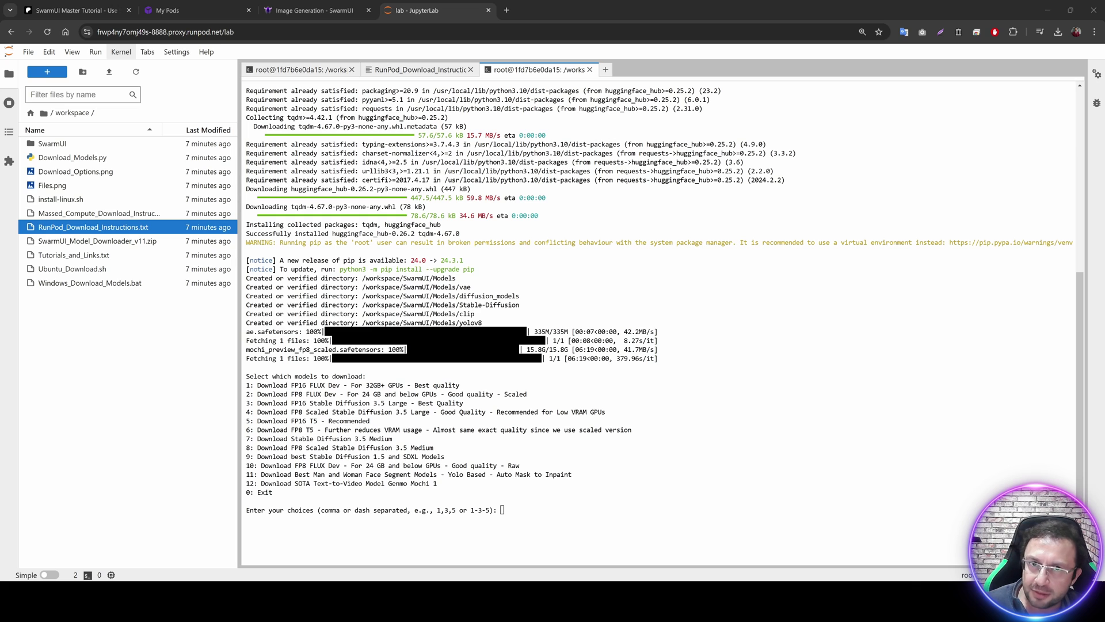
{"action": "left_click", "coordinate": [329, 8]}
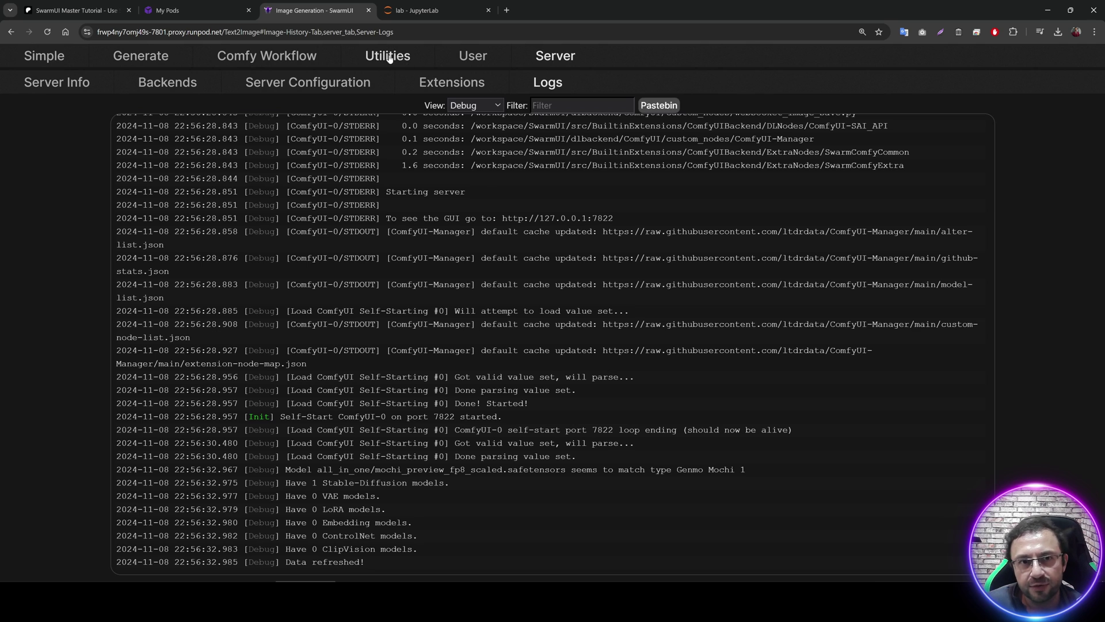
{"action": "left_click", "coordinate": [406, 9]}
- Refresh Models, load mochi_preview_fp8_scaled, and expand advanced Text To Video options
{"action": "left_click", "coordinate": [314, 9]}
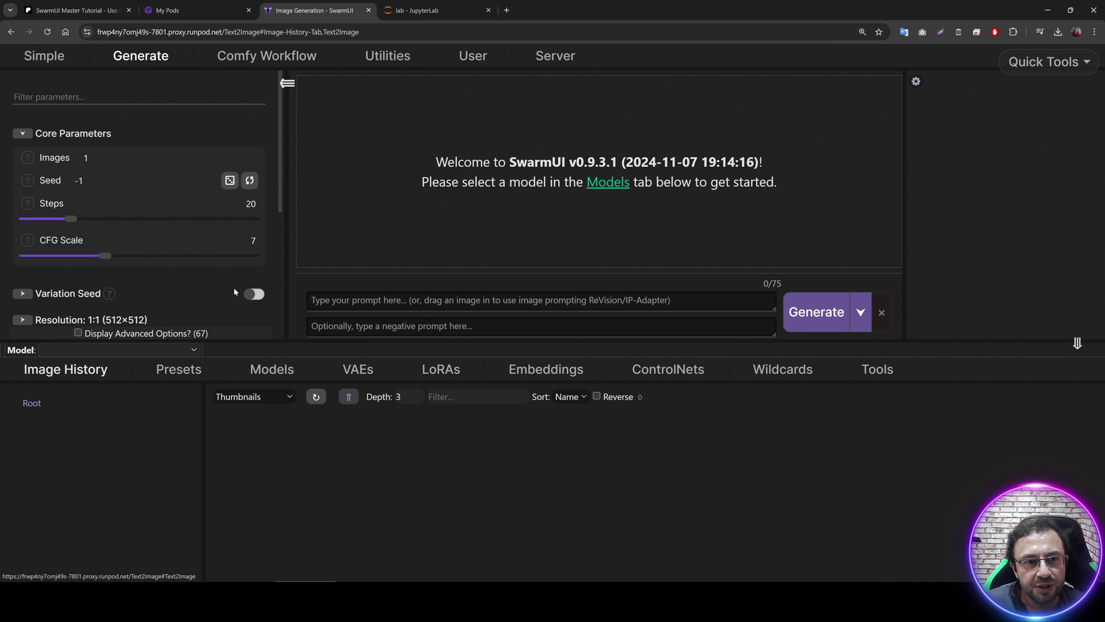
{"action": "left_click", "coordinate": [275, 370]}
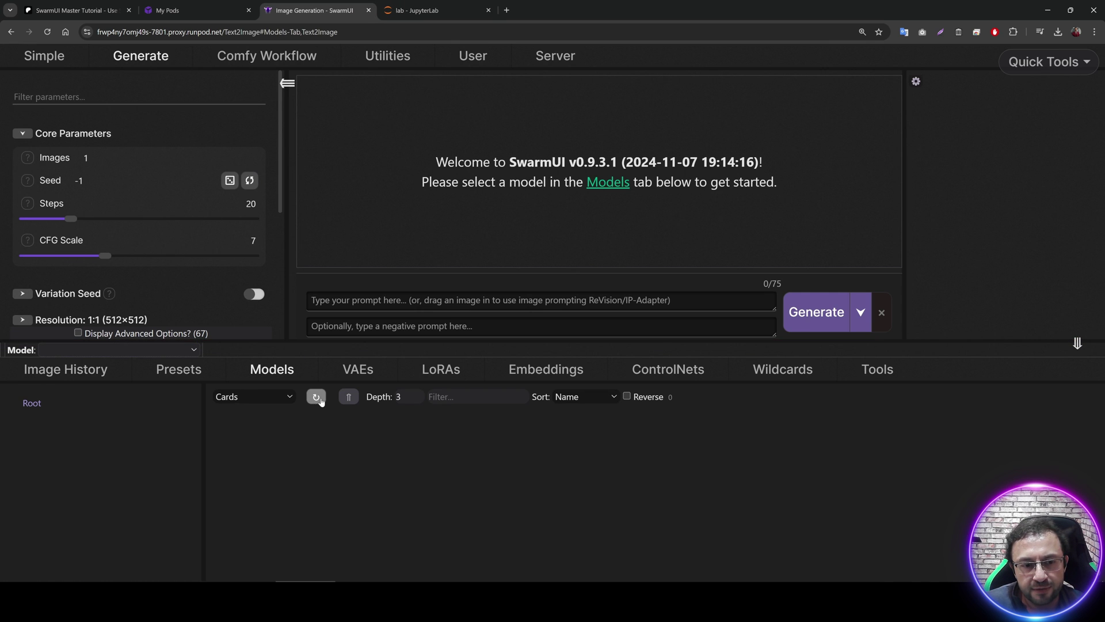
{"action": "left_click", "coordinate": [316, 396]}
{"action": "left_click", "coordinate": [256, 454]}
{"action": "scroll", "coordinate": [218, 251], "scroll_direction": "down", "scroll_amount": 2}
{"action": "scroll", "coordinate": [225, 231], "scroll_direction": "up", "scroll_amount": 1}
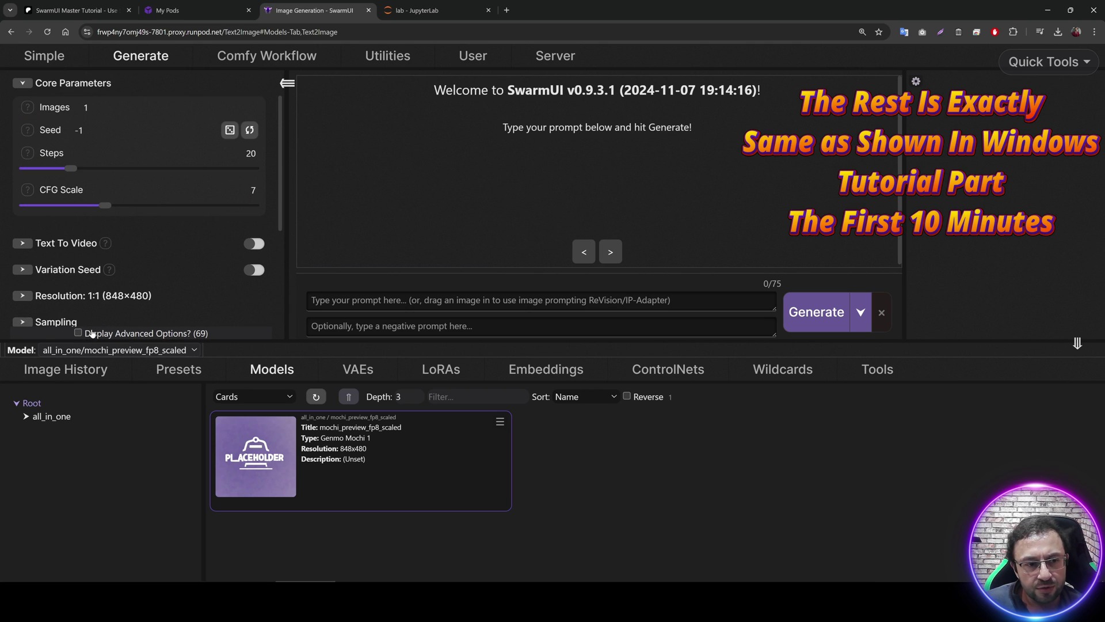
{"action": "left_click", "coordinate": [78, 333]}
{"action": "scroll", "coordinate": [69, 238], "scroll_direction": "down", "scroll_amount": 1}
{"action": "left_click", "coordinate": [62, 193]}
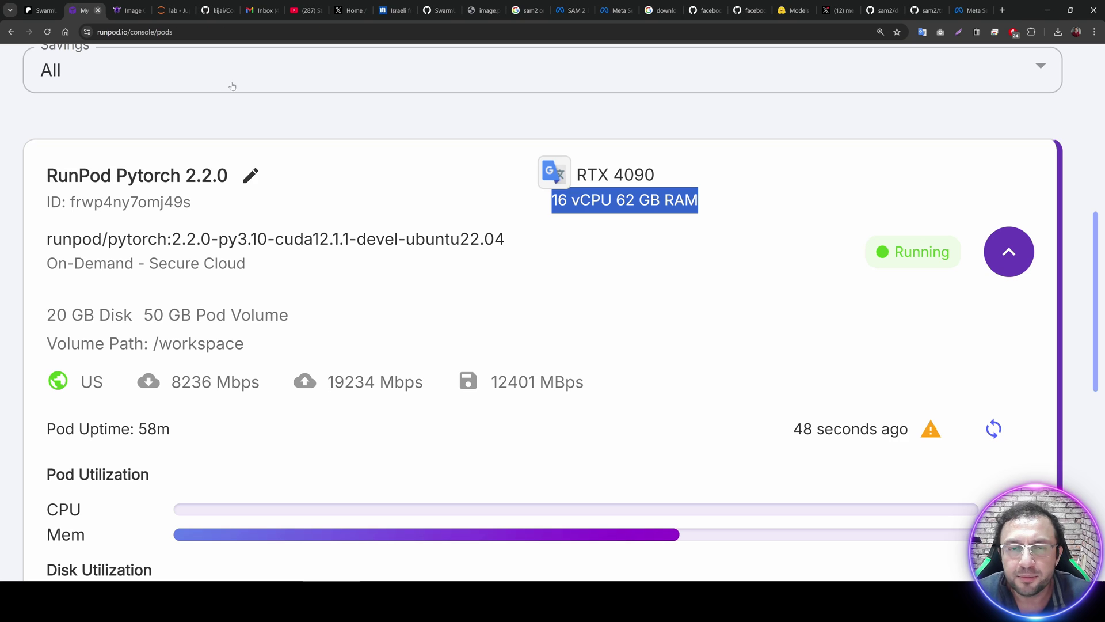
- Stop the running RunPod Pytorch 2.2.0 pod
{"action": "key", "text": "ctrl+minus"}
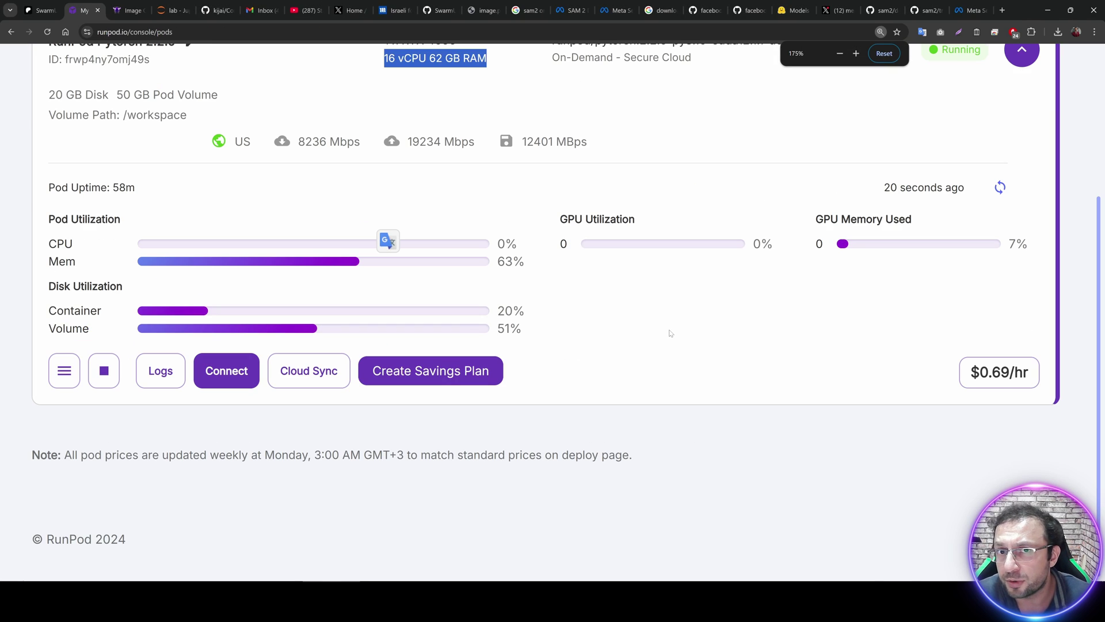
{"action": "key", "text": "ctrl+minus"}
{"action": "scroll", "coordinate": [478, 434], "scroll_direction": "up", "scroll_amount": 2}
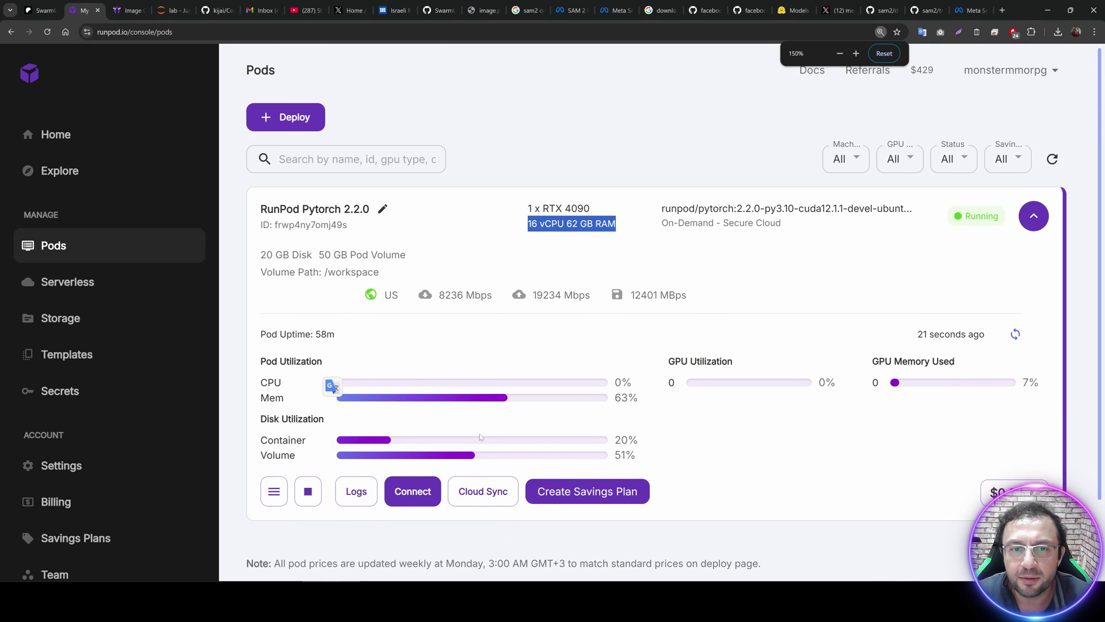
{"action": "left_click", "coordinate": [308, 491]}
{"action": "left_click", "coordinate": [599, 413]}
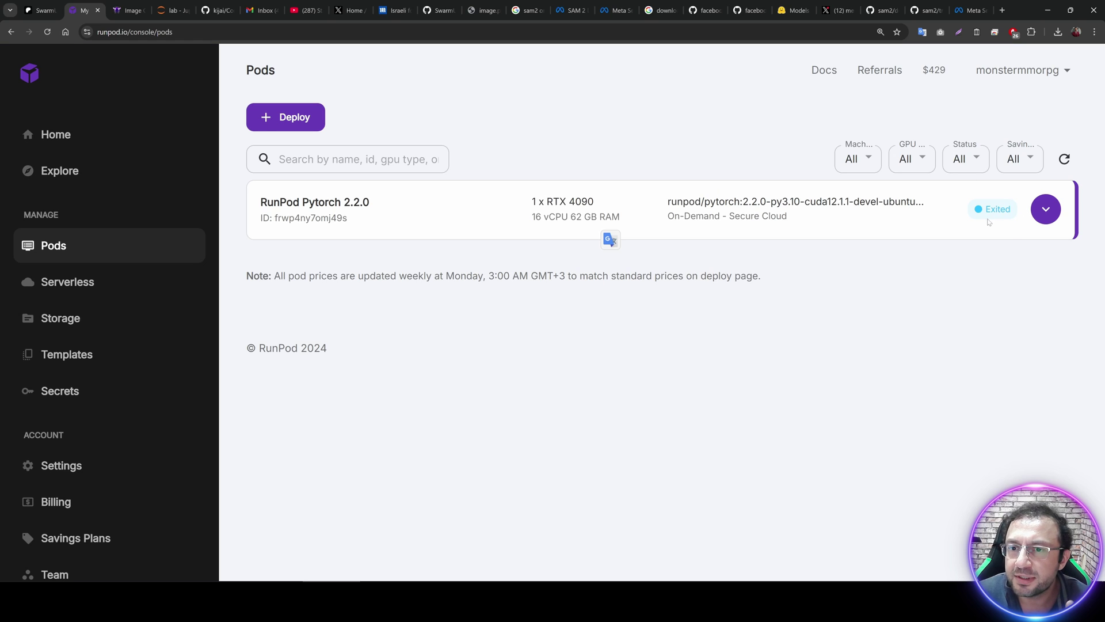
- Check the account balance on the Billing page
{"action": "left_click", "coordinate": [1046, 209]}
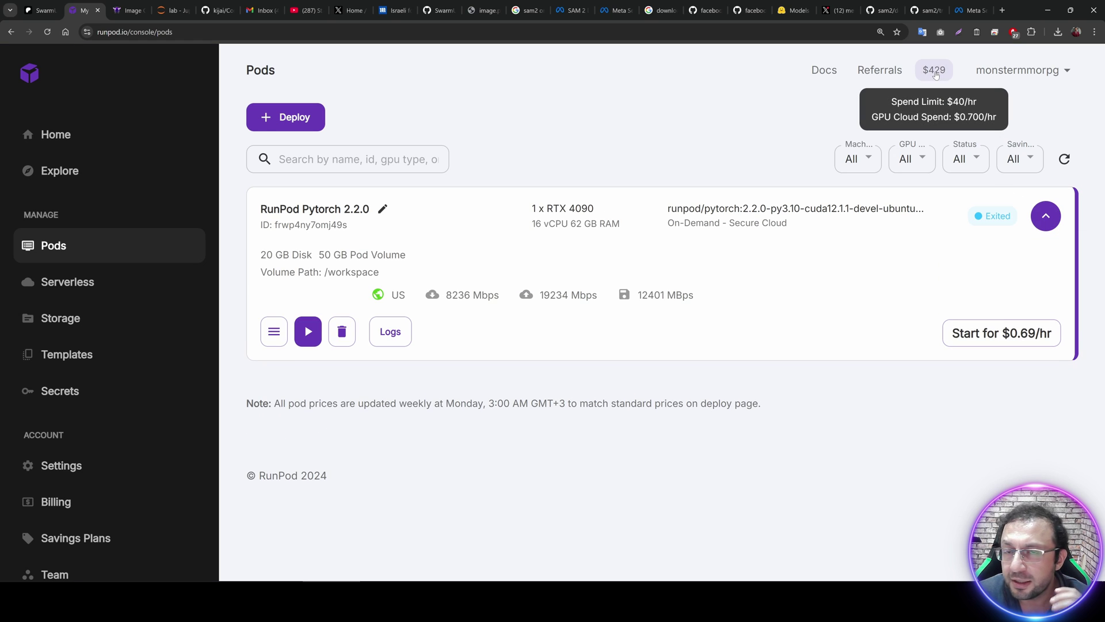
{"action": "left_click", "coordinate": [935, 70]}
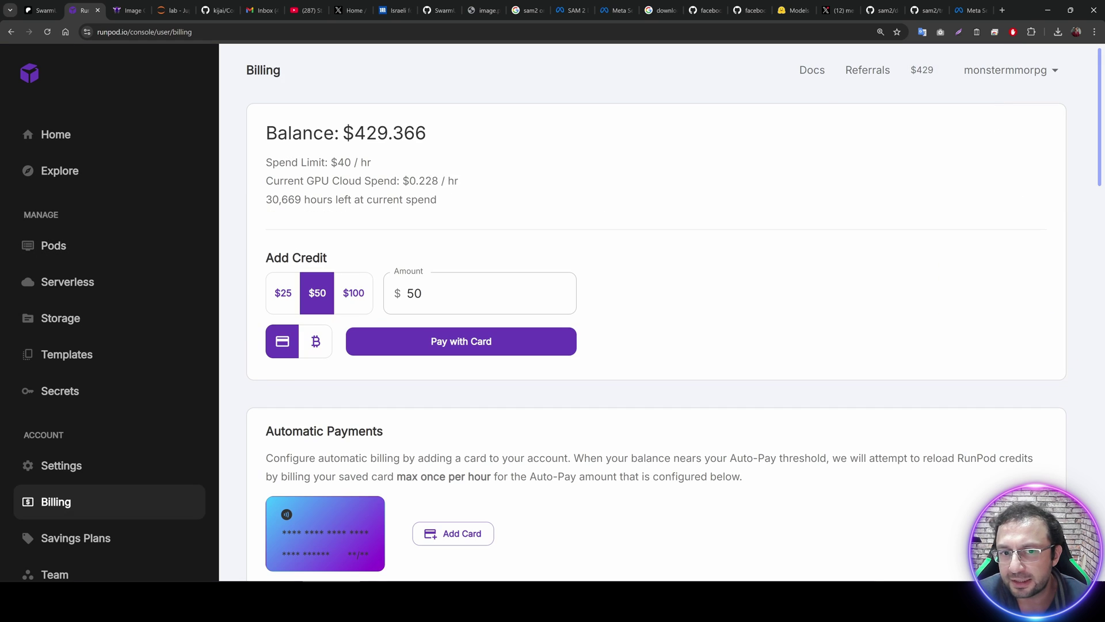
{"action": "left_click", "coordinate": [86, 248]}
- Terminate the stopped RTX 4090 pod so no pods remain
{"action": "left_click", "coordinate": [1046, 209]}
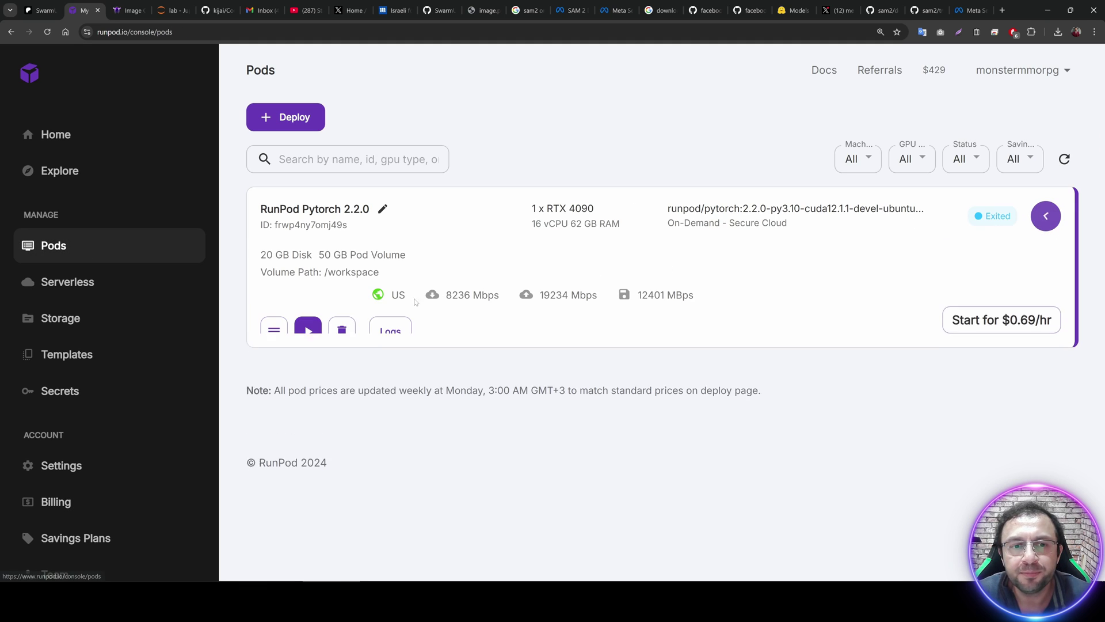
{"action": "left_click", "coordinate": [342, 332]}
{"action": "left_click", "coordinate": [614, 375]}
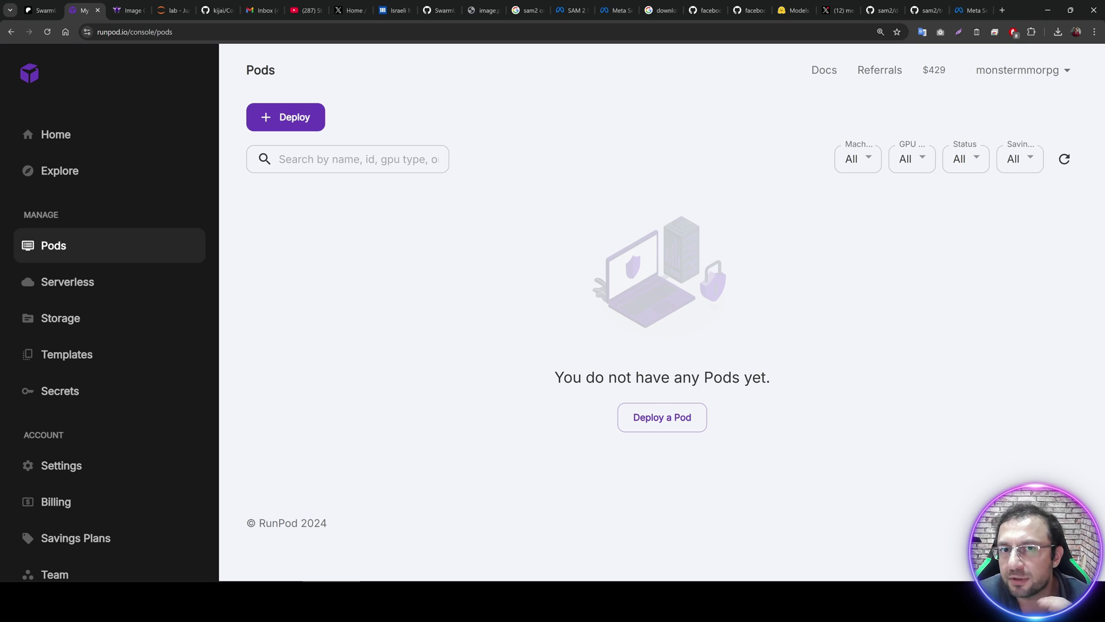
{"action": "key", "text": "alt+Tab"}
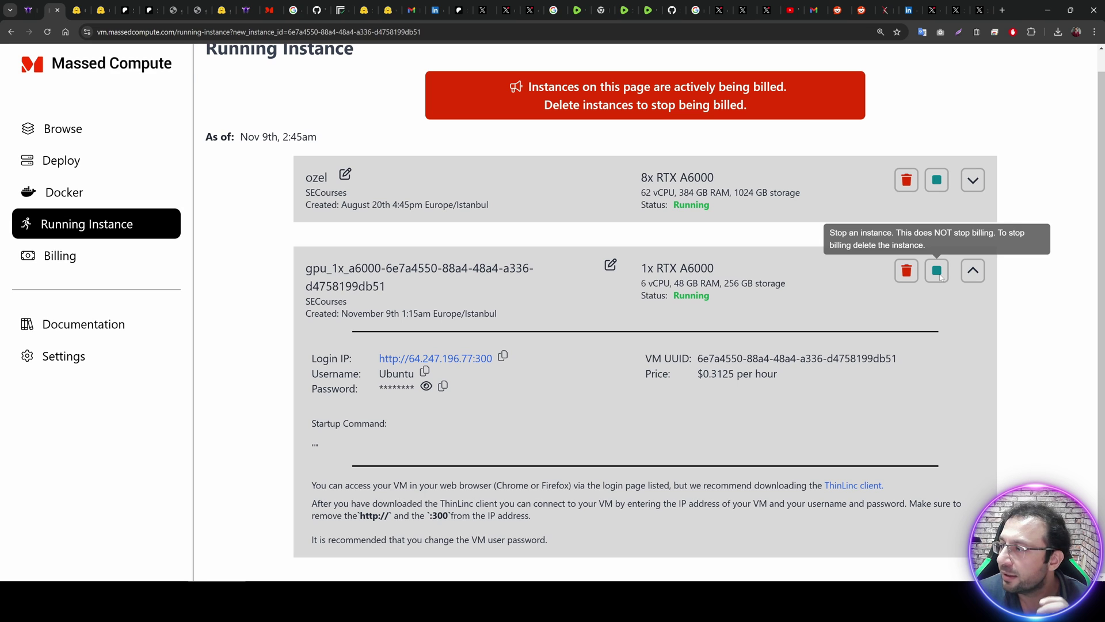
- Delete the 1x RTX A6000 instance in Massed Compute
{"action": "left_click", "coordinate": [905, 272]}
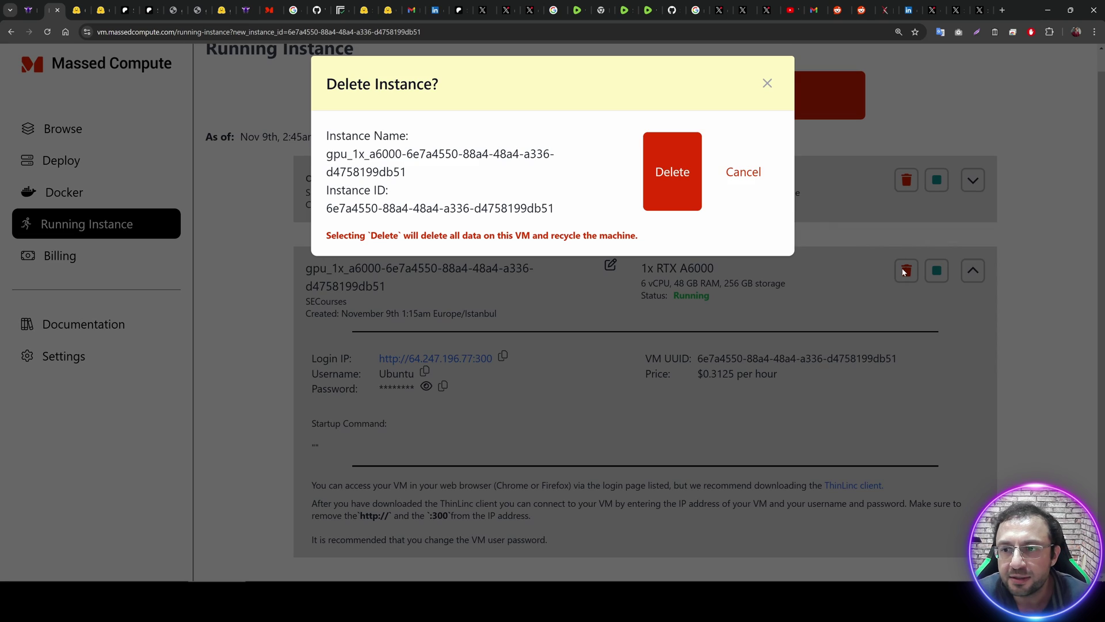
{"action": "left_click", "coordinate": [672, 171]}
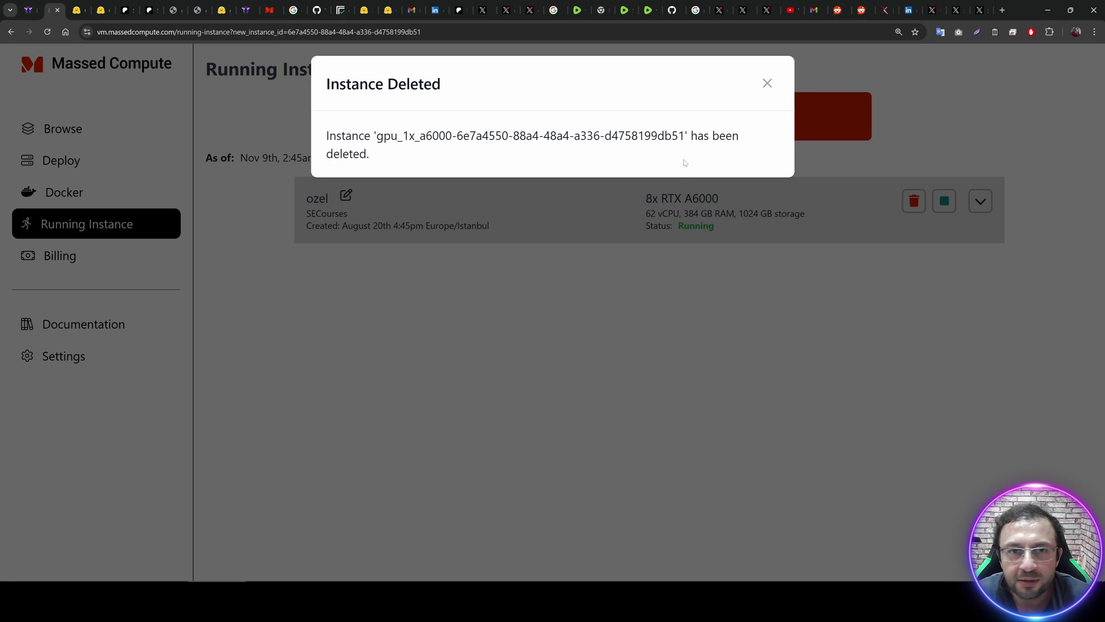
{"action": "key", "text": "alt+Tab"}
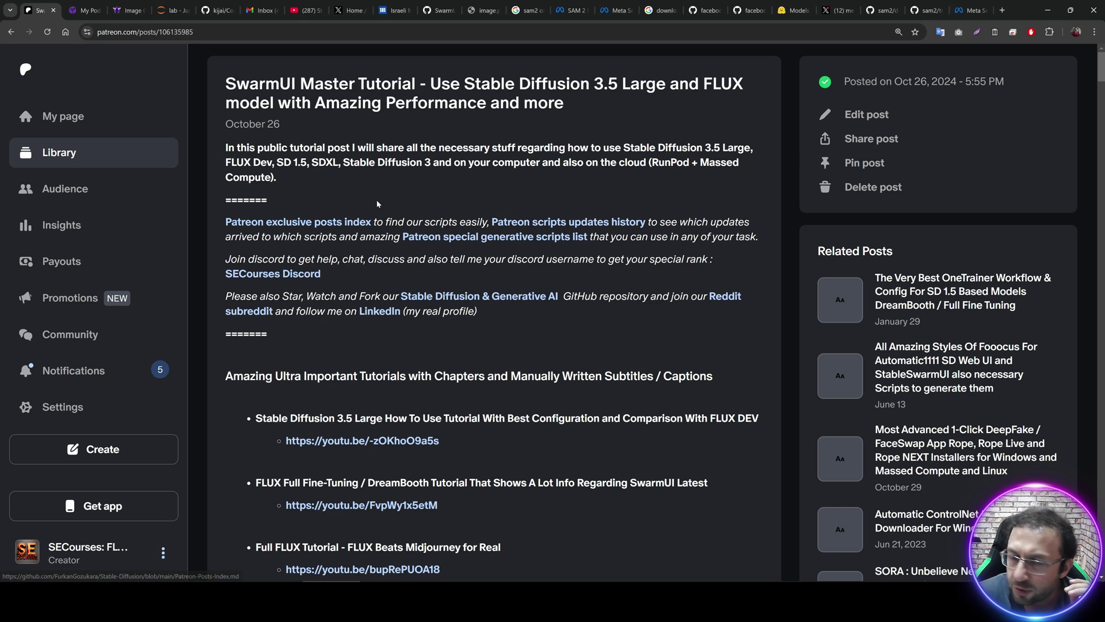
- Open the SECourses Discord and Stable Diffusion GitHub links in new tabs
{"action": "scroll", "coordinate": [298, 228], "scroll_direction": "down", "scroll_amount": 1}
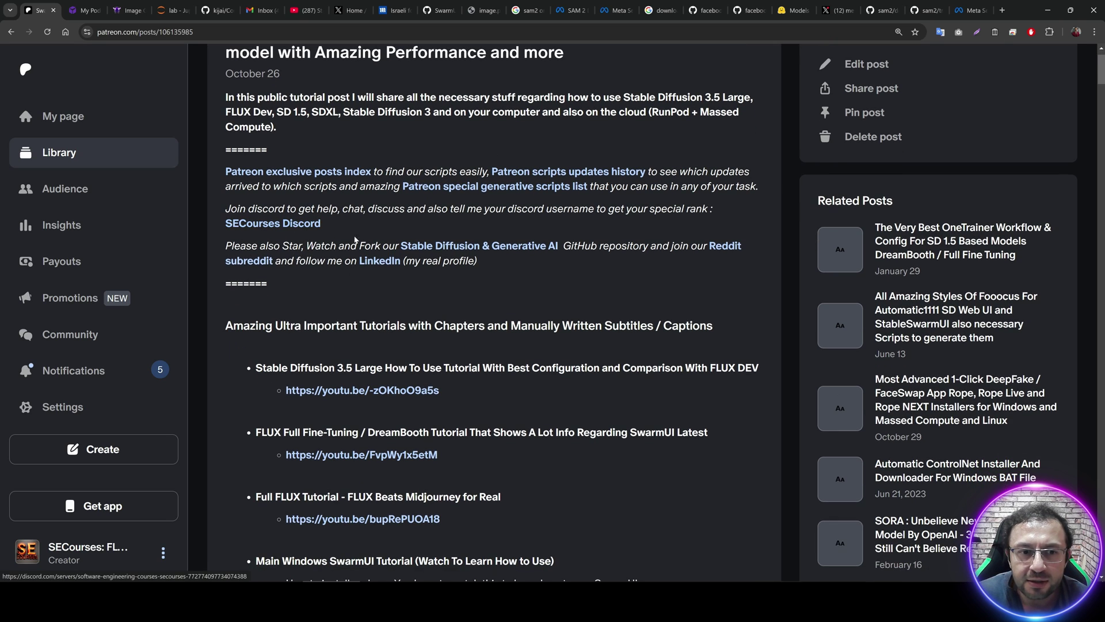
{"action": "middle_click", "coordinate": [306, 225]}
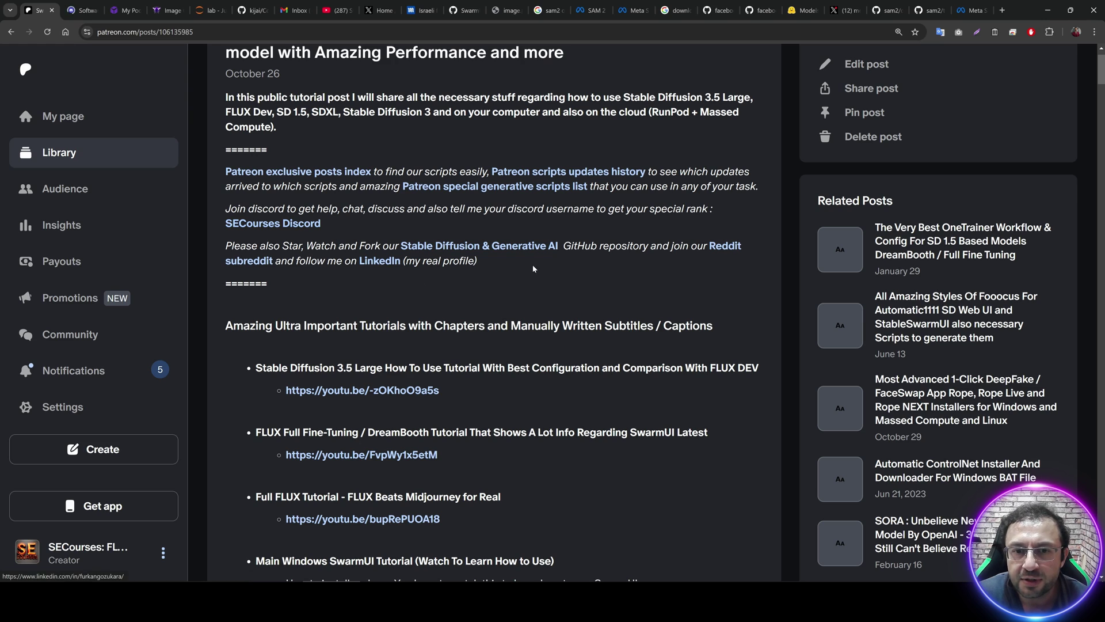
{"action": "middle_click", "coordinate": [508, 248]}
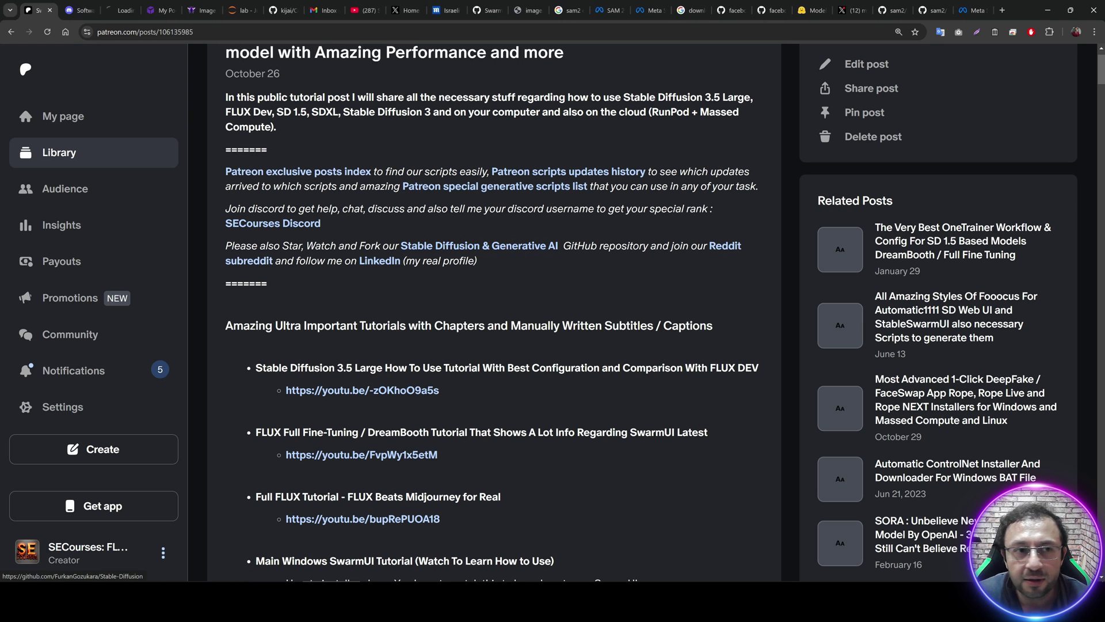
- View the Discord and GitHub pages enlarged, then return to the Patreon post
{"action": "key", "text": "ctrl+Tab"}
{"action": "scroll", "coordinate": [292, 391], "scroll_direction": "down", "scroll_amount": 3}
{"action": "key", "text": "ctrl+Tab"}
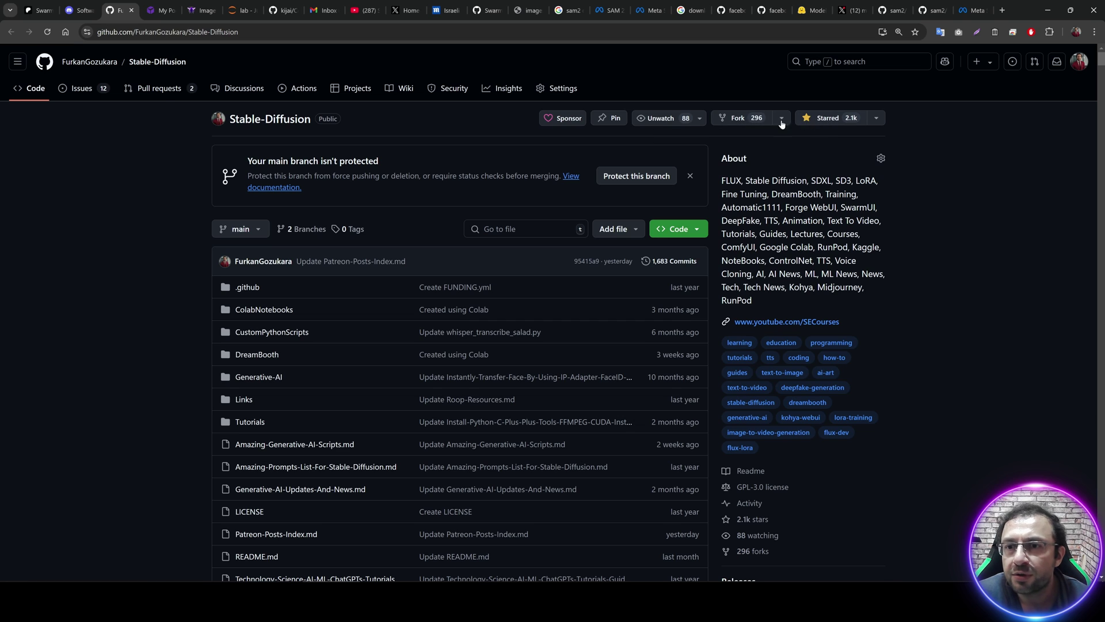
{"action": "key", "text": "ctrl+plus"}
{"action": "key", "text": "ctrl+plus"}
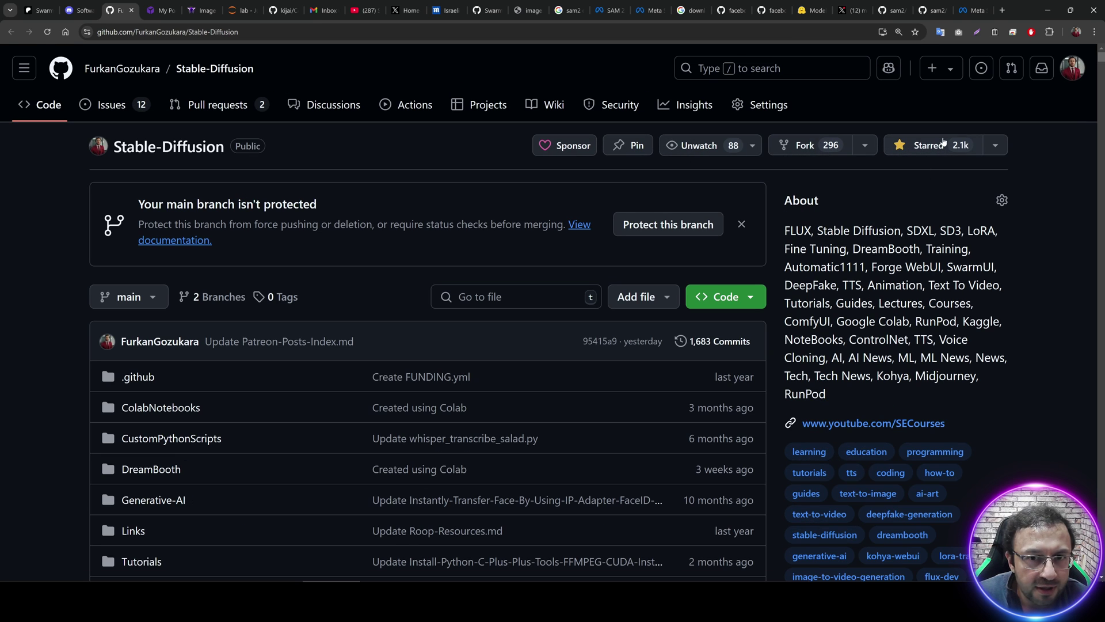
{"action": "left_click", "coordinate": [87, 5]}
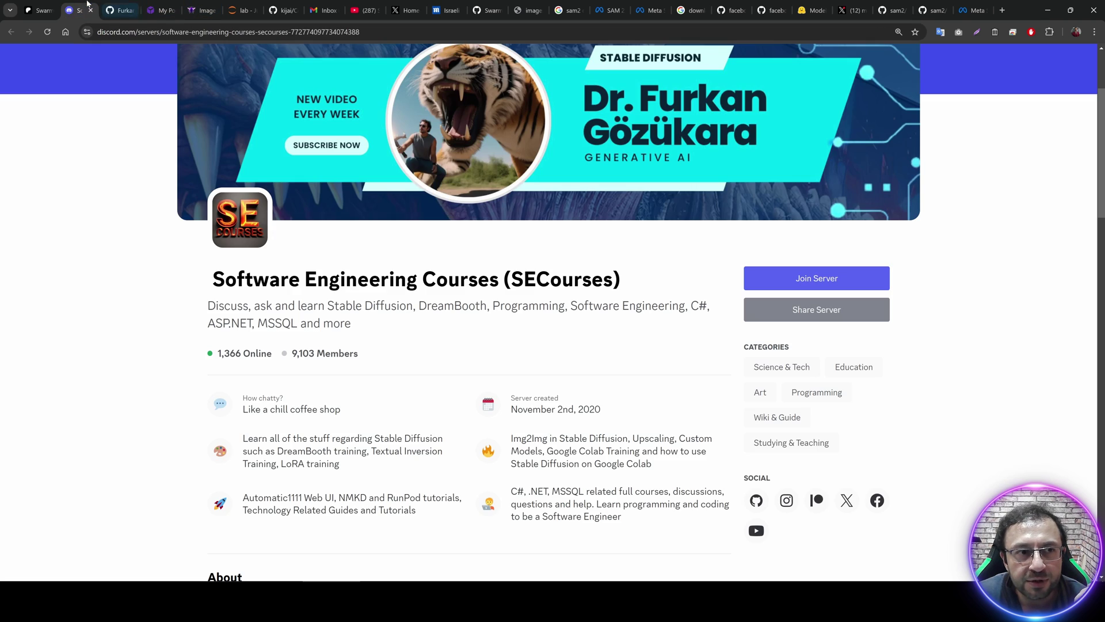
{"action": "key", "text": "ctrl+plus"}
{"action": "key", "text": "ctrl+plus"}
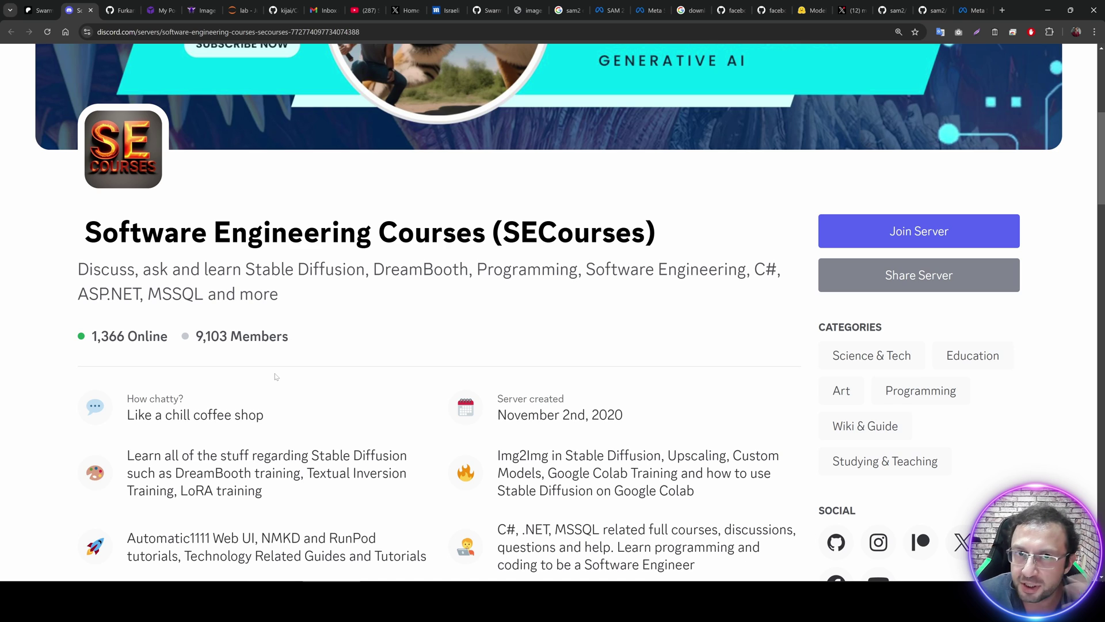
{"action": "left_click", "coordinate": [26, 8]}
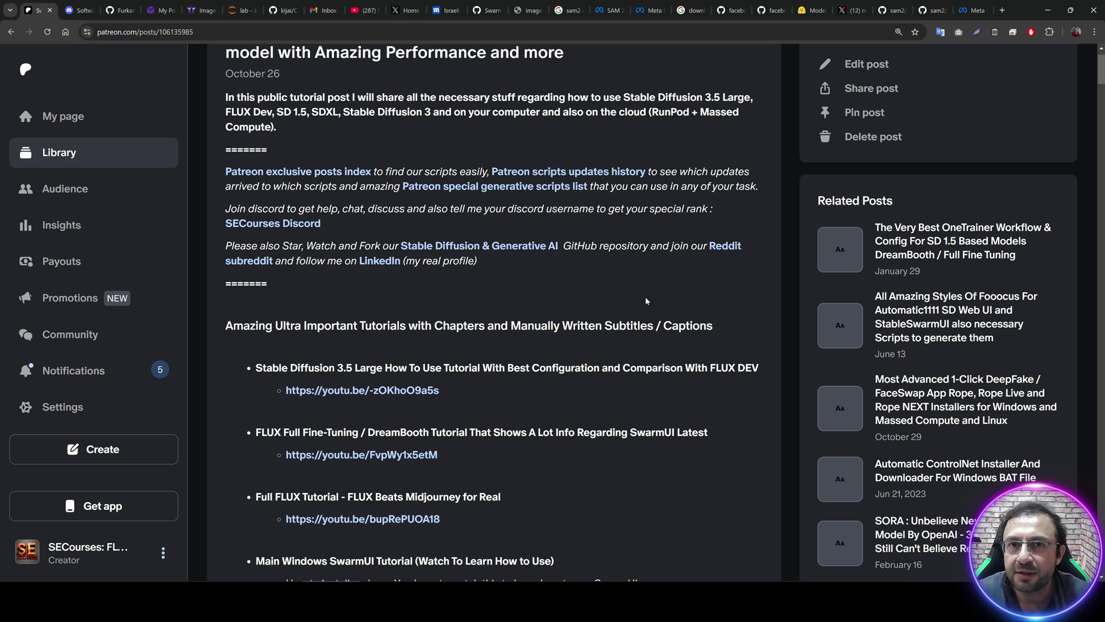